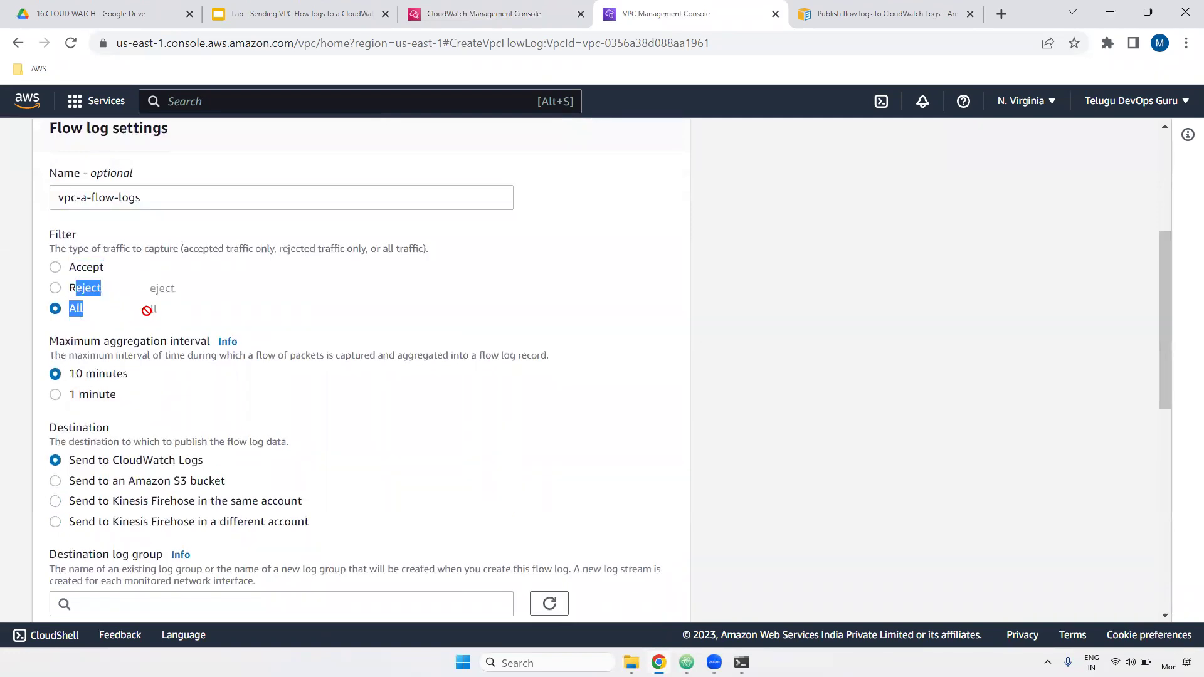
# - Review the traffic filter and maximum aggregation interval options in the flow log settings, keeping All and 10 minutes
pyautogui.doubleClick(74, 310)
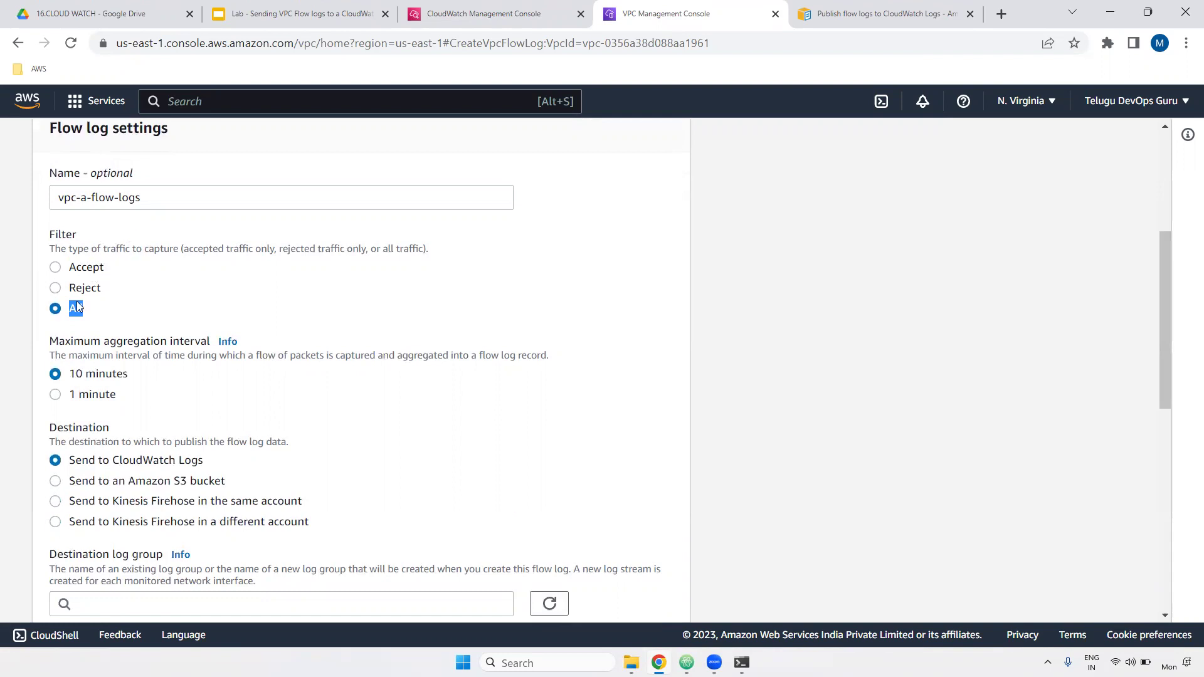
pyautogui.moveTo(1163, 250); pyautogui.dragTo(1166, 331)
pyautogui.moveTo(59, 180); pyautogui.dragTo(197, 181)
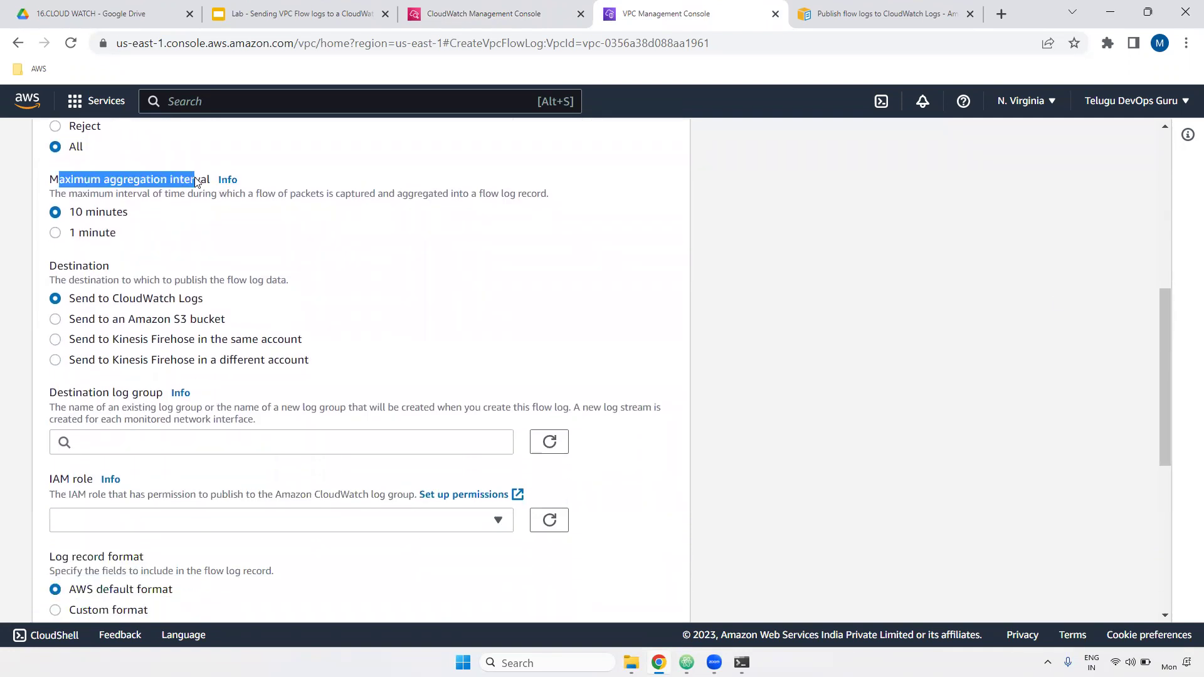
pyautogui.moveTo(76, 216); pyautogui.dragTo(172, 221)
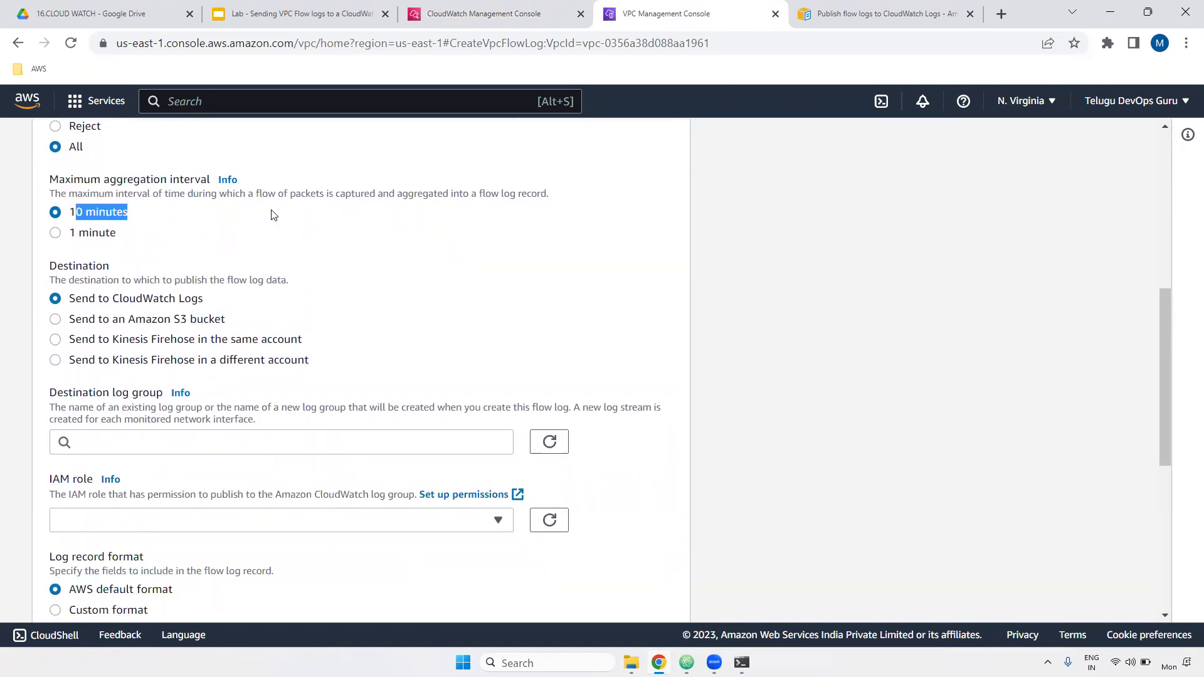
pyautogui.click(86, 237)
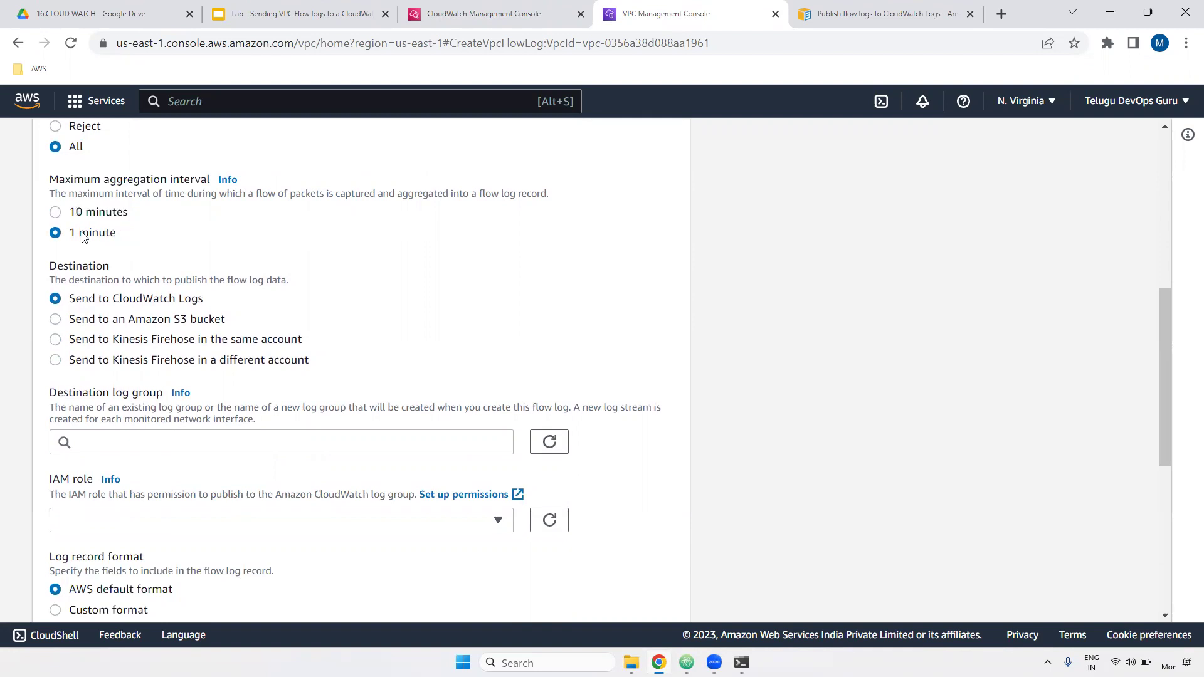
pyautogui.click(88, 216)
# - Compare the flow log destination options and choose Send to CloudWatch Logs
pyautogui.doubleClick(81, 267)
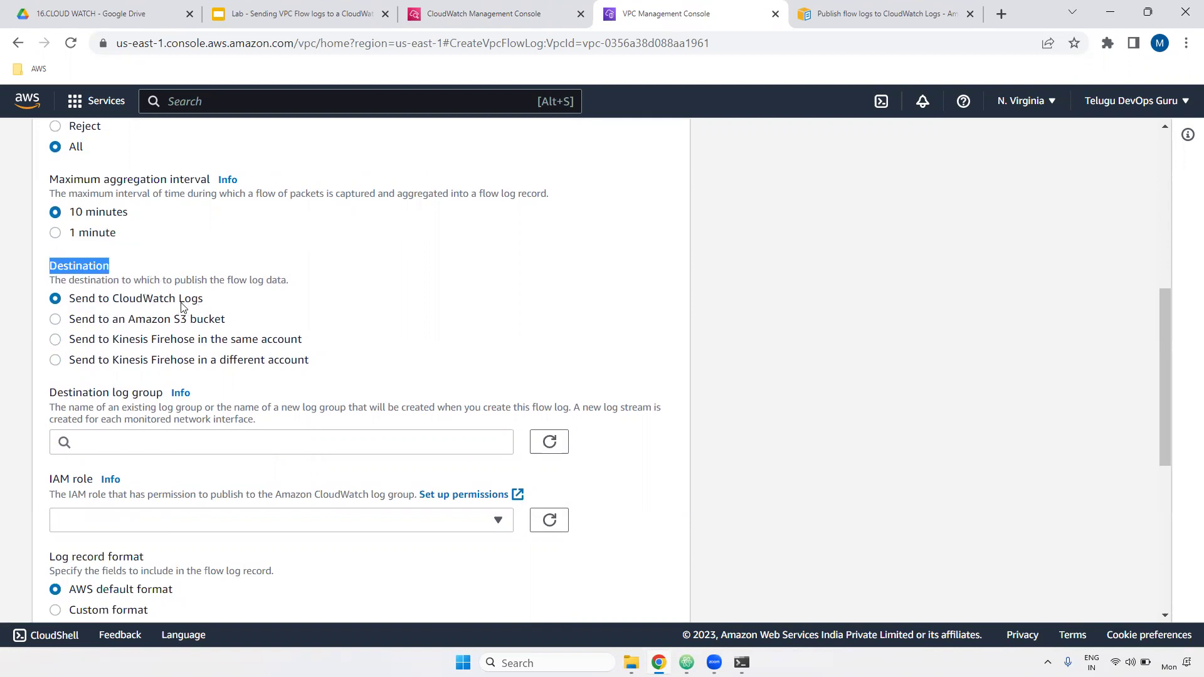
pyautogui.click(162, 304)
pyautogui.moveTo(203, 300); pyautogui.dragTo(69, 301)
pyautogui.moveTo(226, 320); pyautogui.dragTo(69, 323)
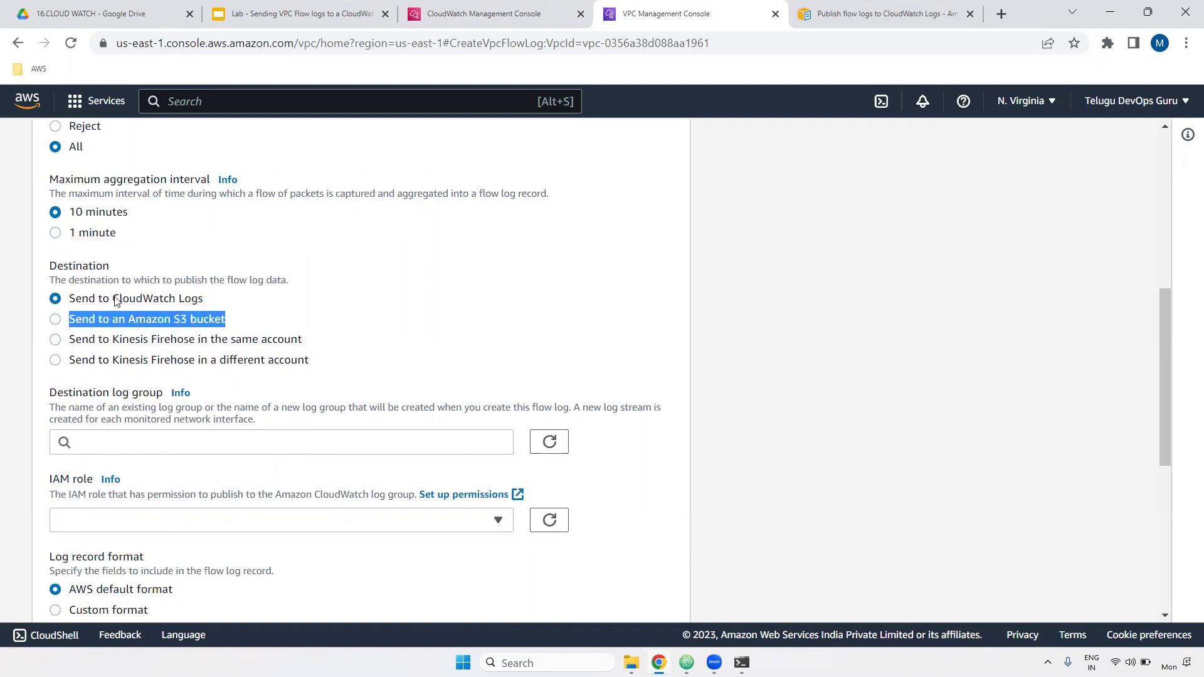
pyautogui.click(157, 304)
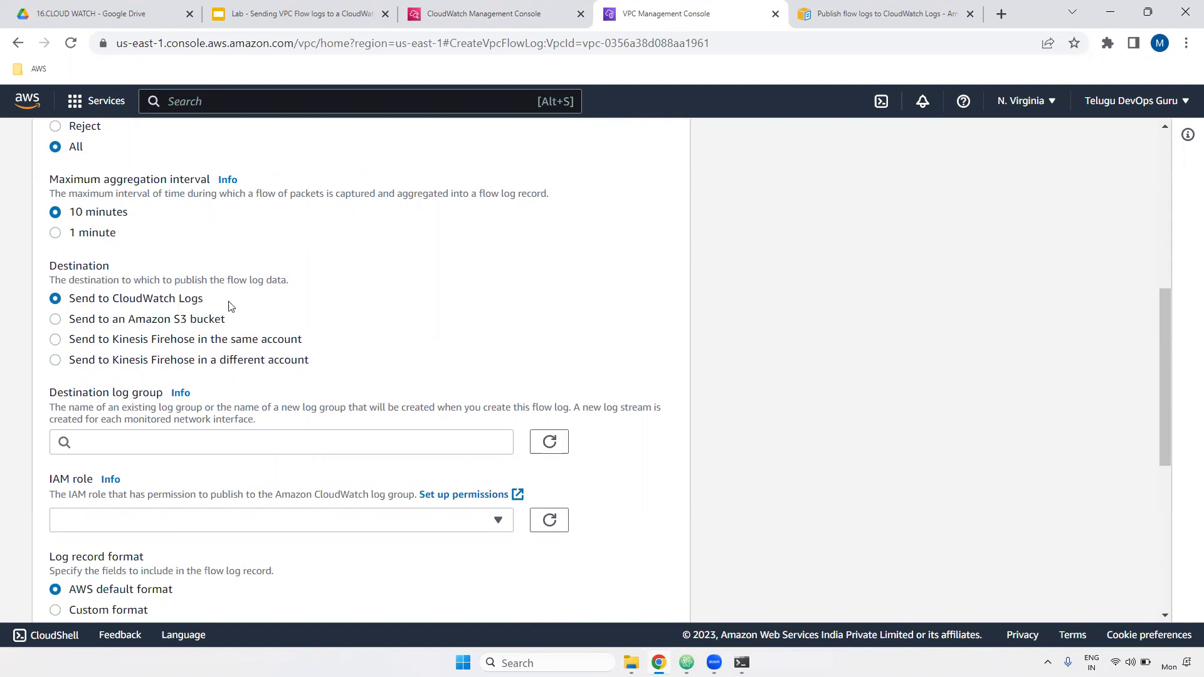
# - Set the flow log's destination log group to the existing vpc-flow-logs group
pyautogui.scroll(-3, 1168, 302)
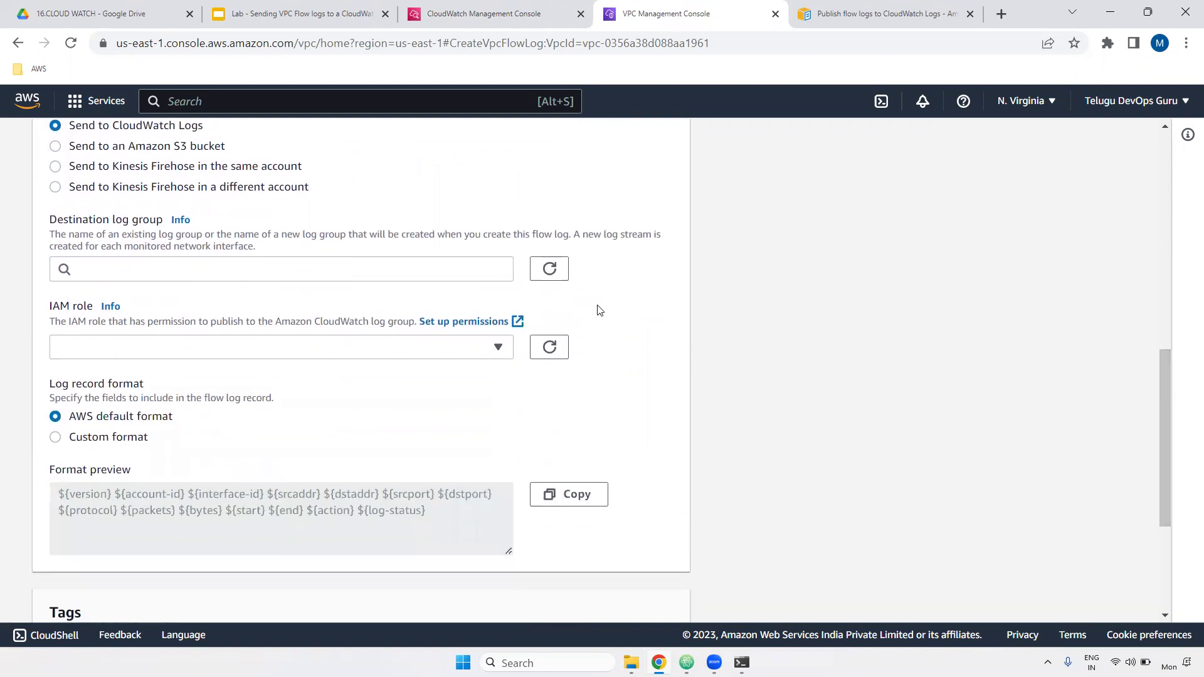
pyautogui.moveTo(50, 227); pyautogui.dragTo(180, 231)
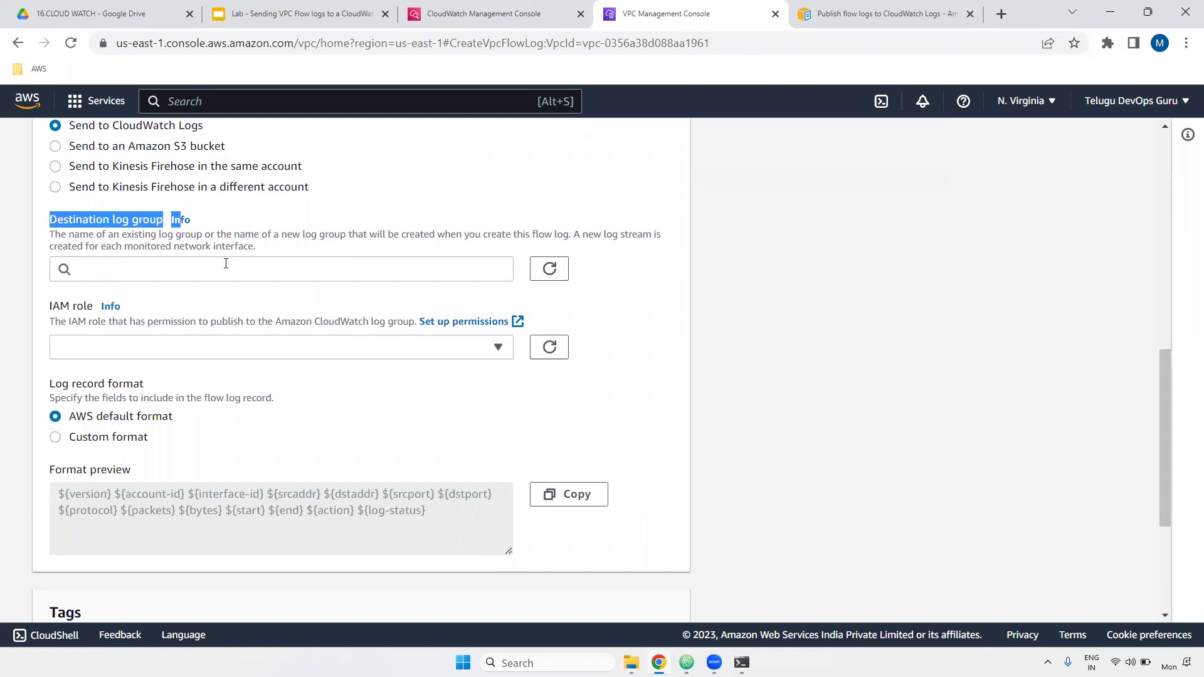
pyautogui.click(225, 264)
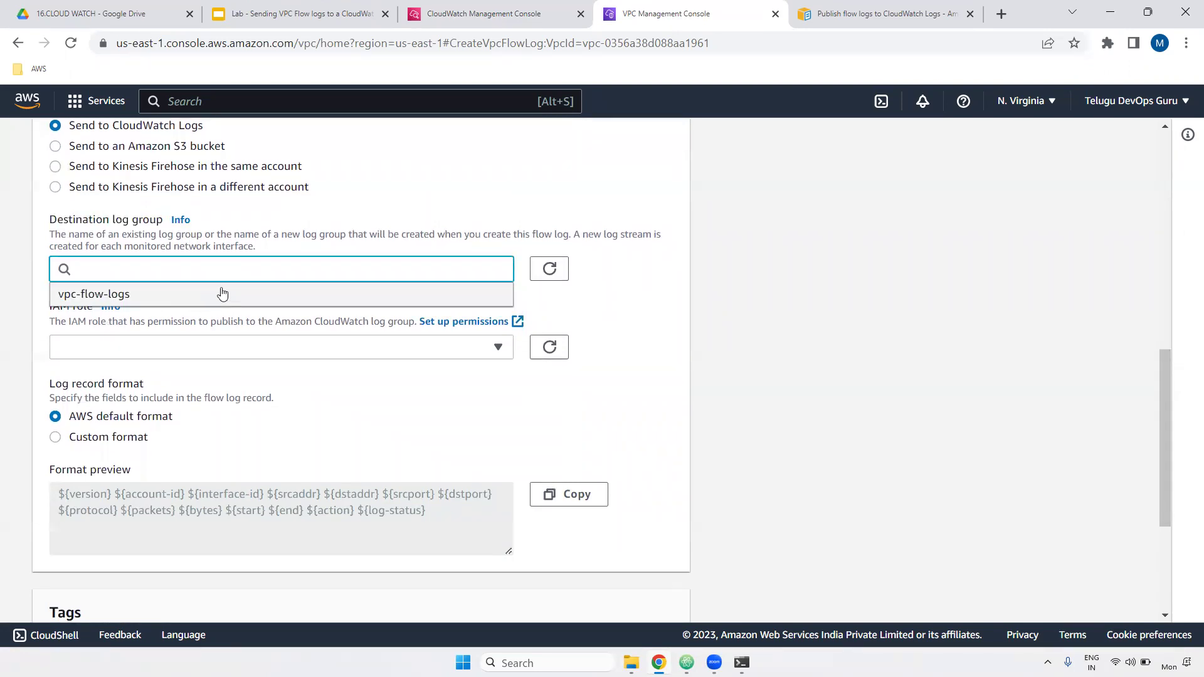
pyautogui.write('vpc')
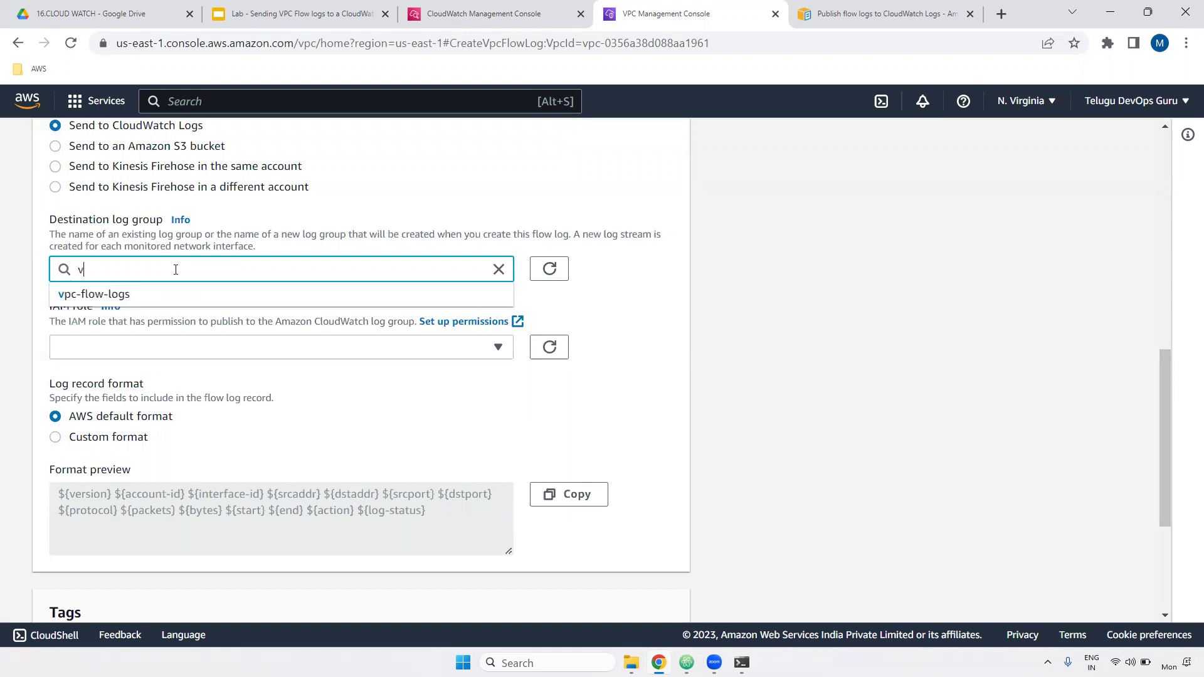
pyautogui.click(130, 295)
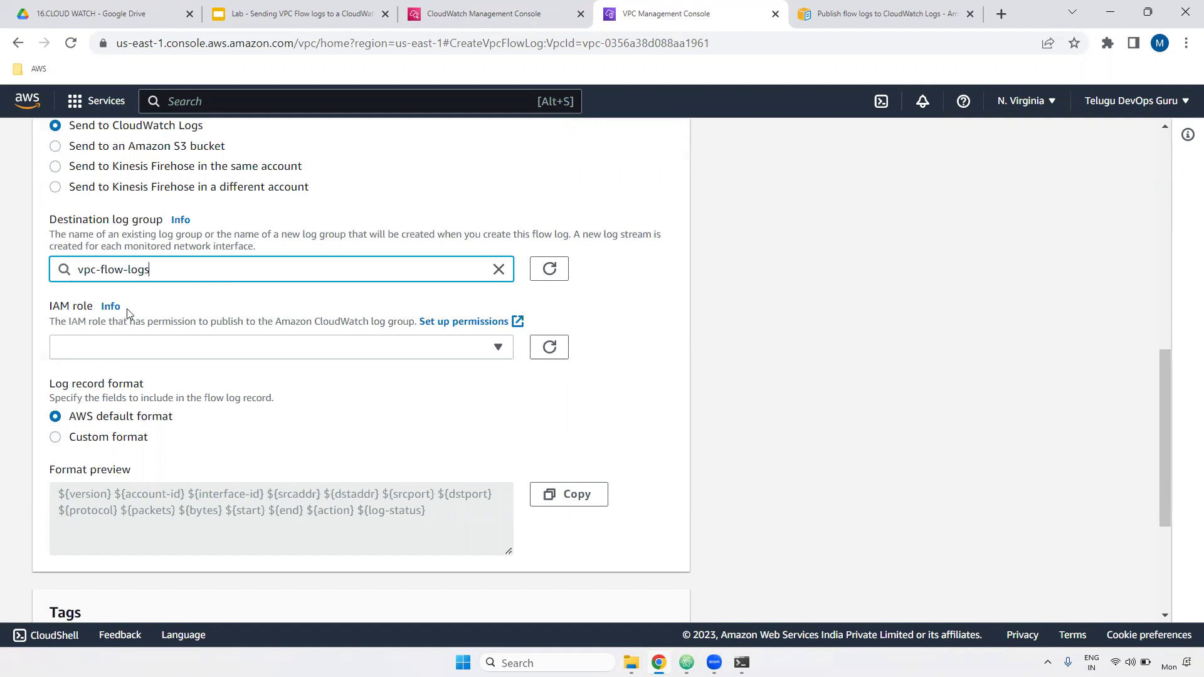
# - Read the IAM role requirement and consult the IAM role section of the AWS guide on publishing flow logs to CloudWatch Logs
pyautogui.moveTo(50, 309); pyautogui.dragTo(410, 324)
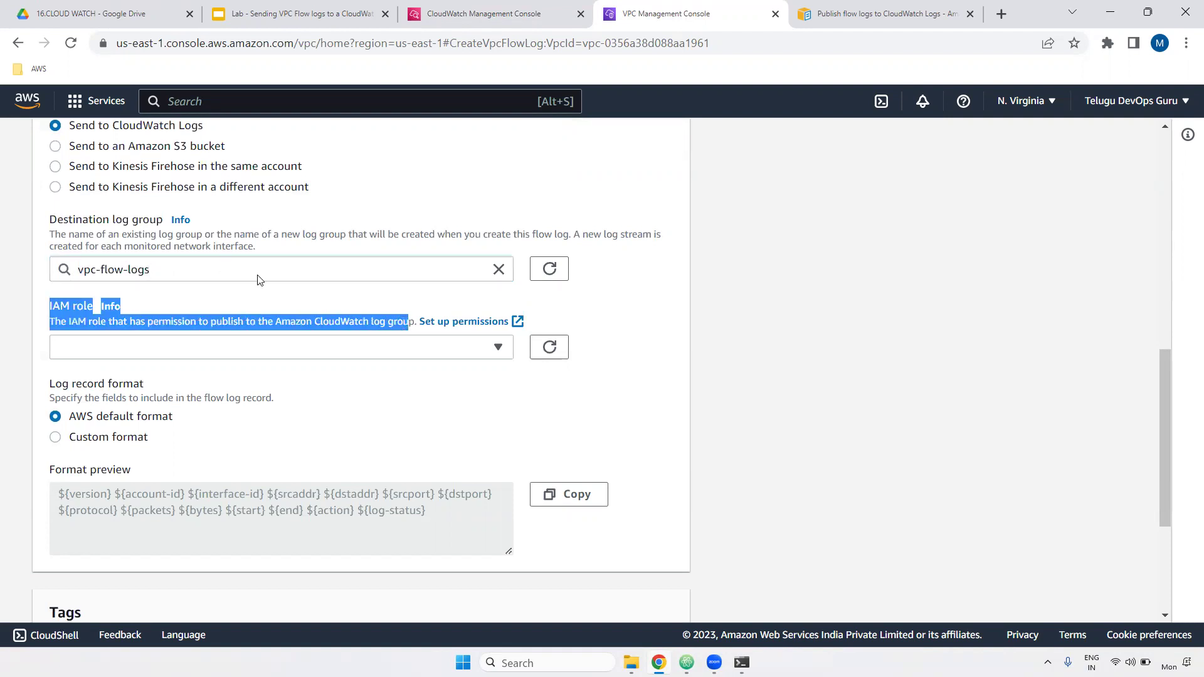
pyautogui.click(362, 299)
pyautogui.click(834, 14)
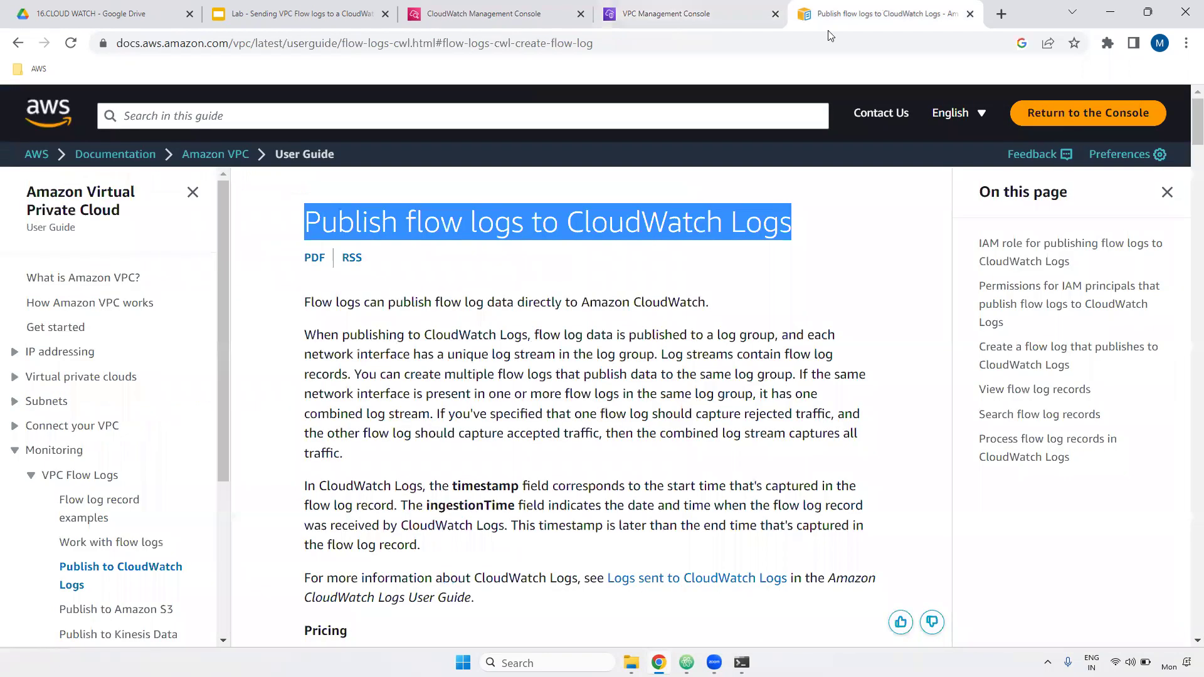
pyautogui.click(335, 217)
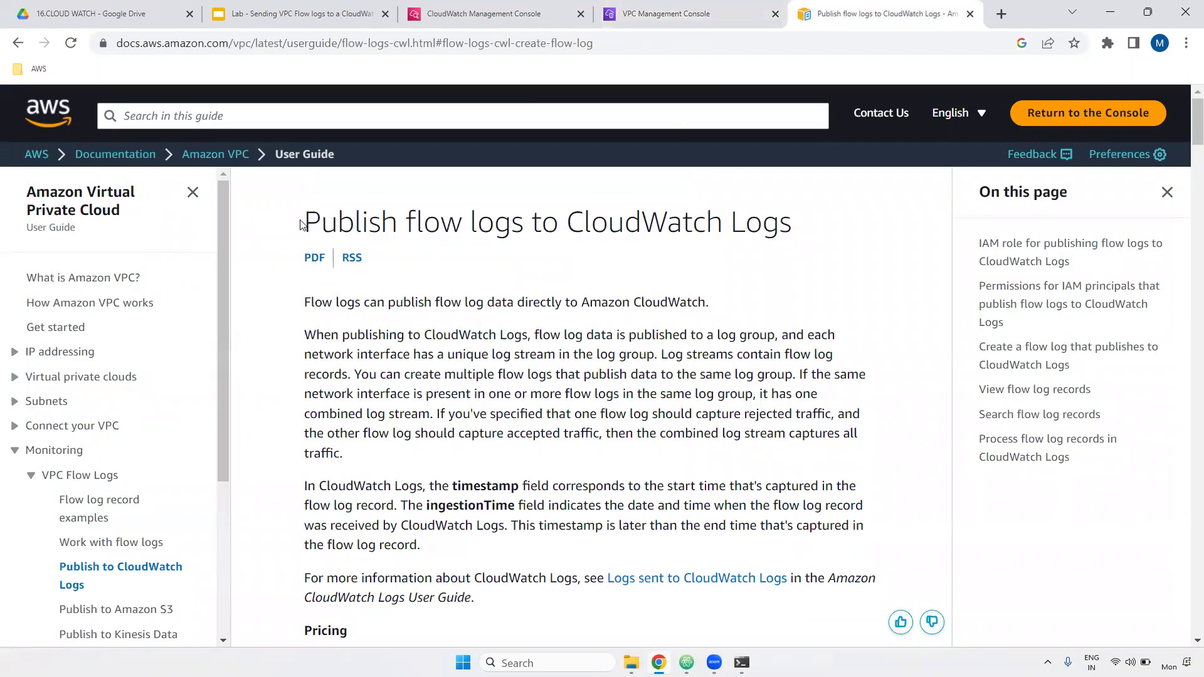
pyautogui.moveTo(301, 225); pyautogui.dragTo(824, 241)
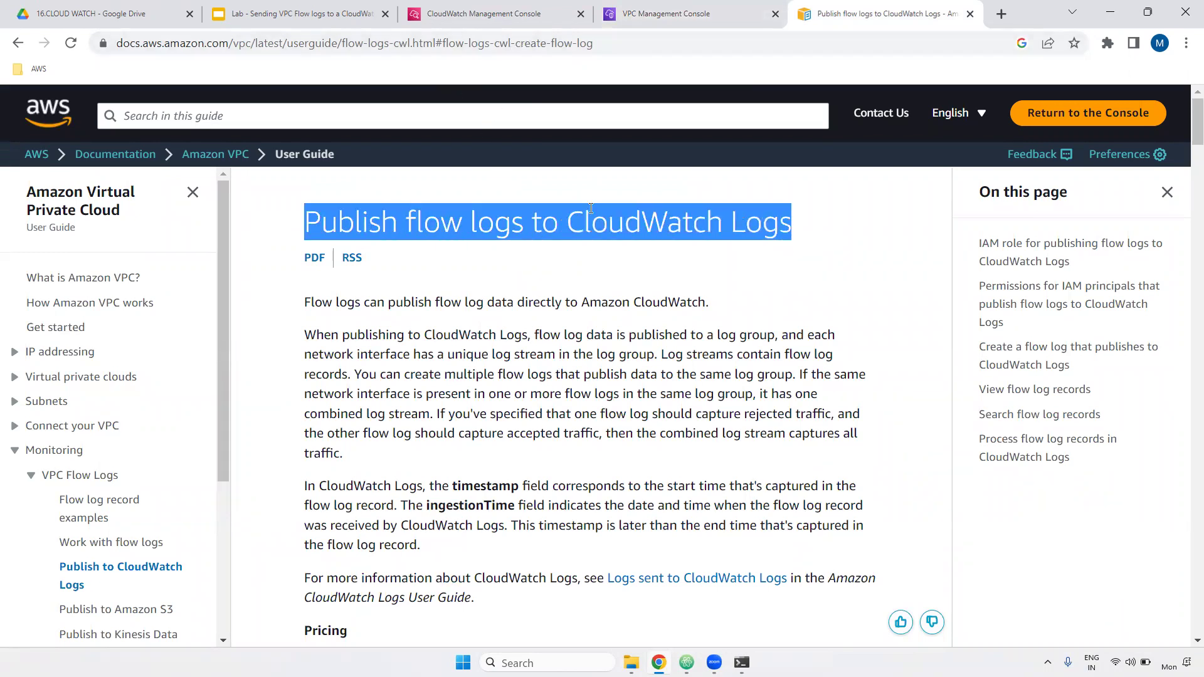
pyautogui.moveTo(1188, 133); pyautogui.dragTo(1187, 196)
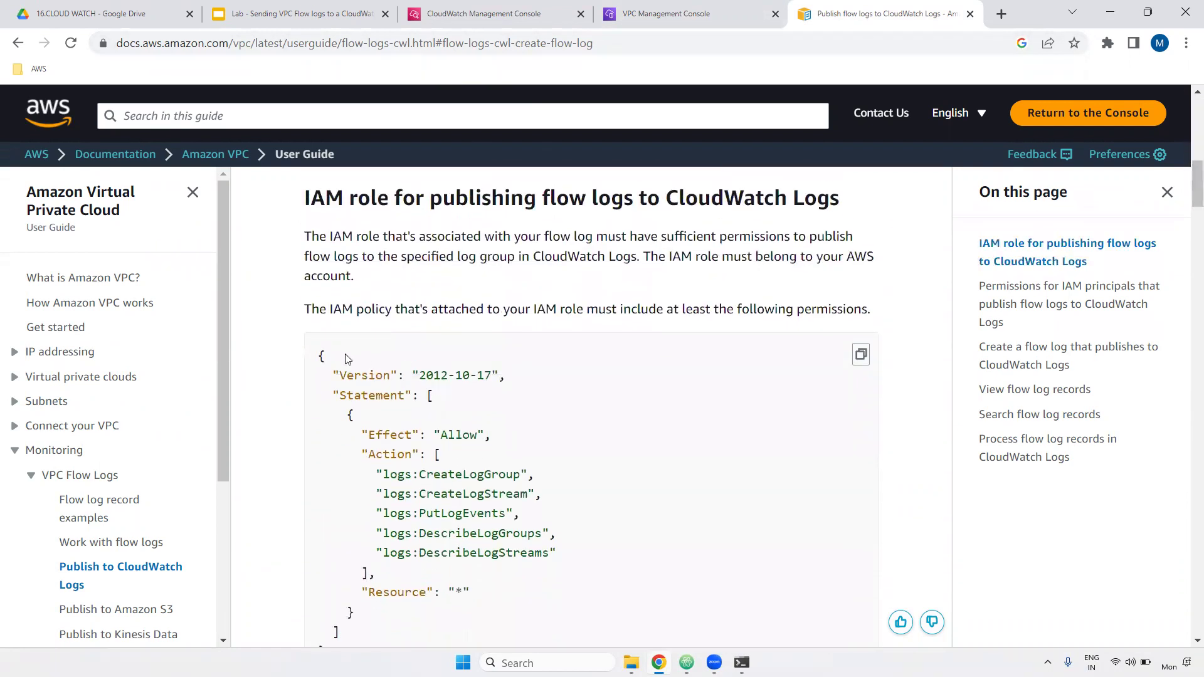
# - Review the log permissions required for the IAM role and copy the sample IAM policy JSON from the documentation
pyautogui.moveTo(329, 310); pyautogui.dragTo(432, 311)
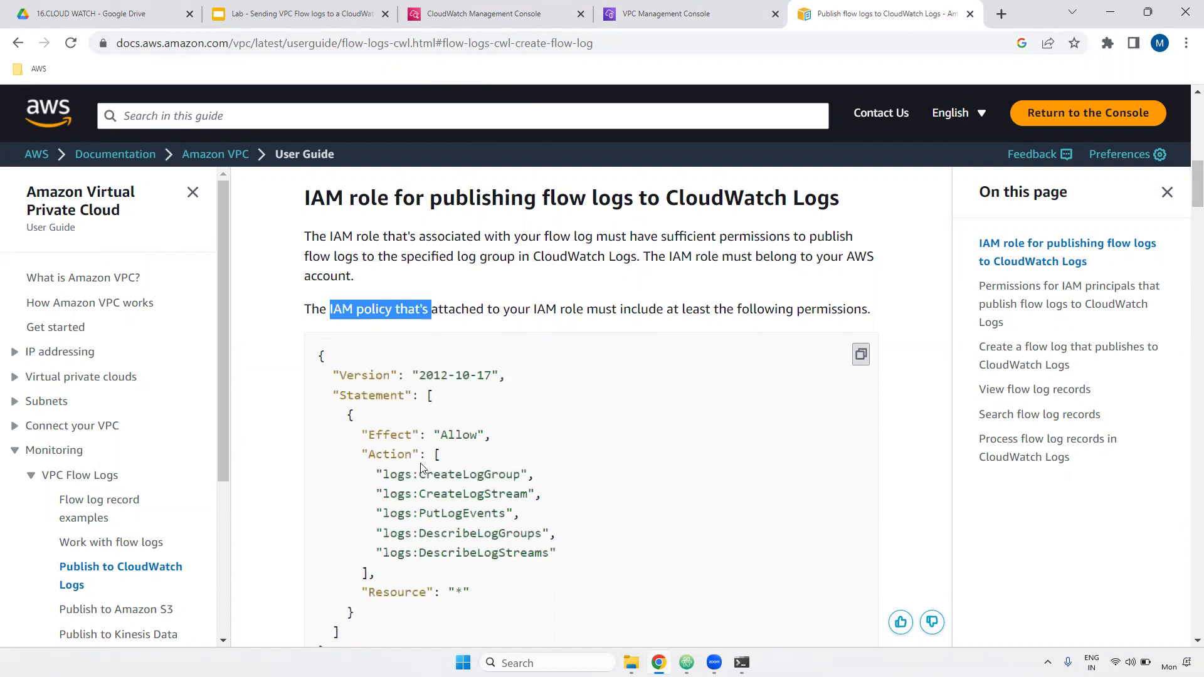
pyautogui.moveTo(419, 474); pyautogui.dragTo(559, 473)
pyautogui.click(453, 488)
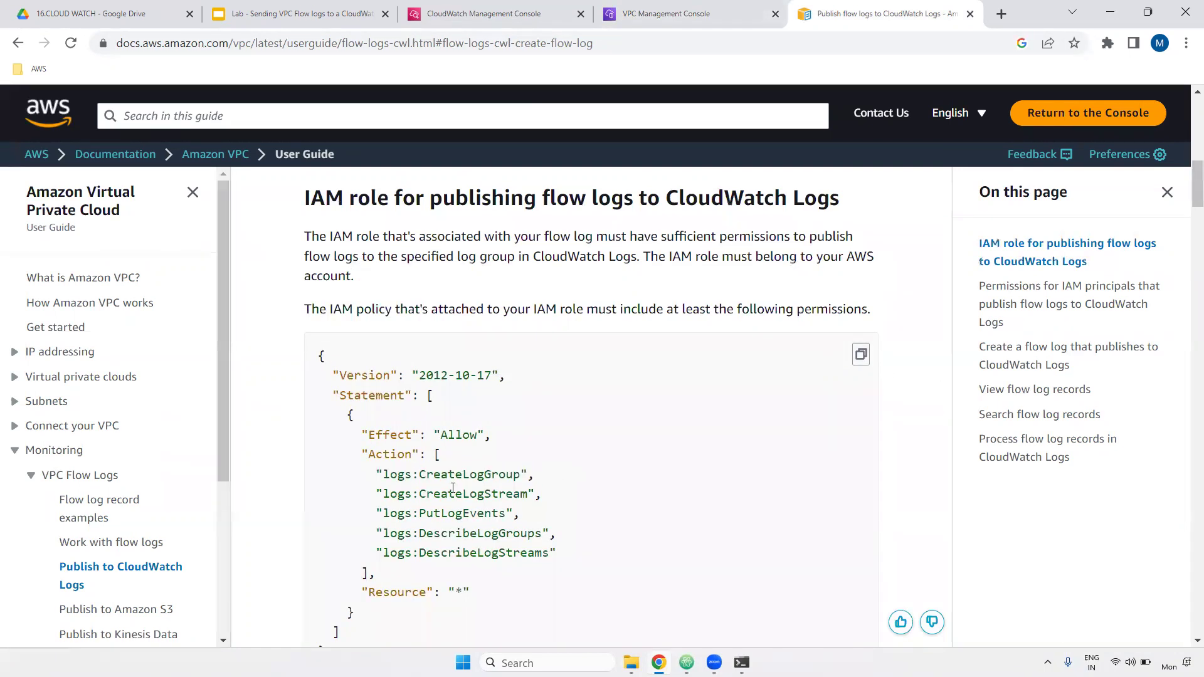
pyautogui.moveTo(419, 514); pyautogui.dragTo(518, 511)
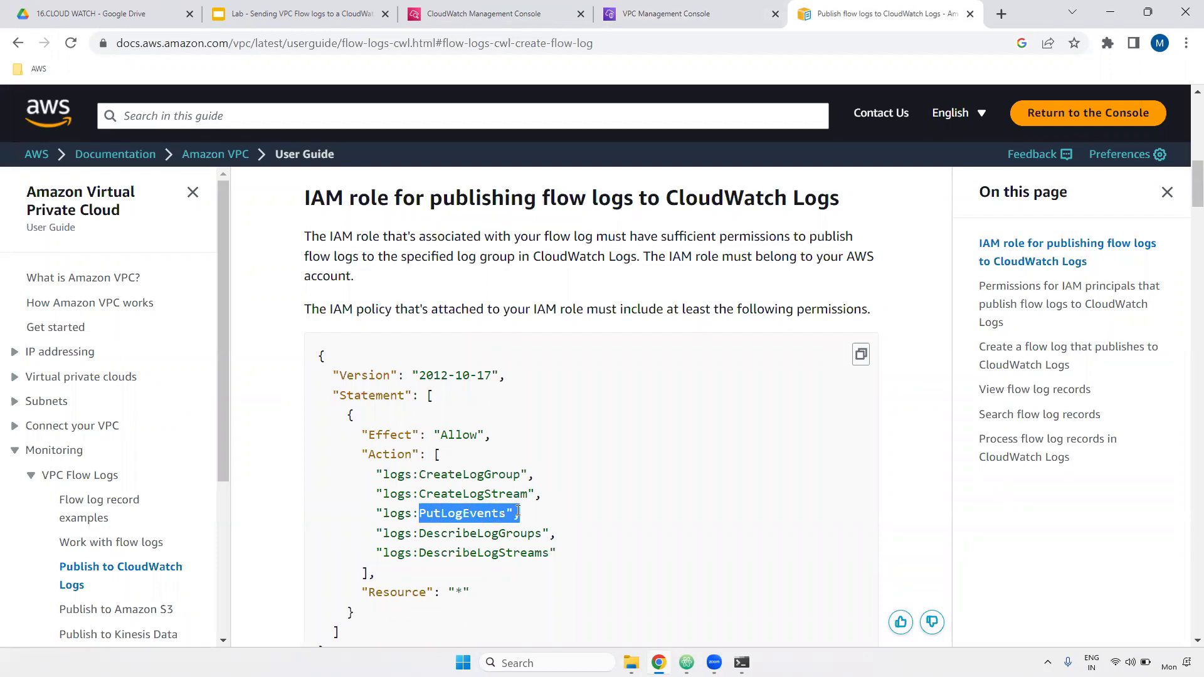
pyautogui.moveTo(440, 536); pyautogui.dragTo(554, 547)
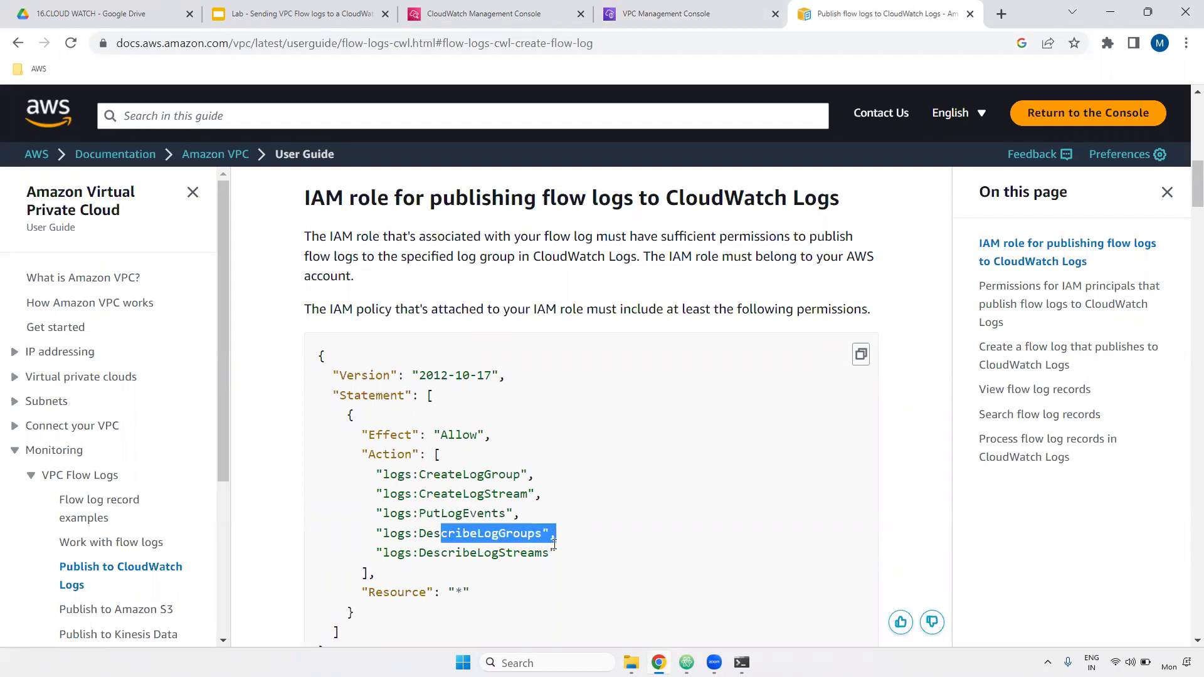
pyautogui.moveTo(426, 553); pyautogui.dragTo(556, 554)
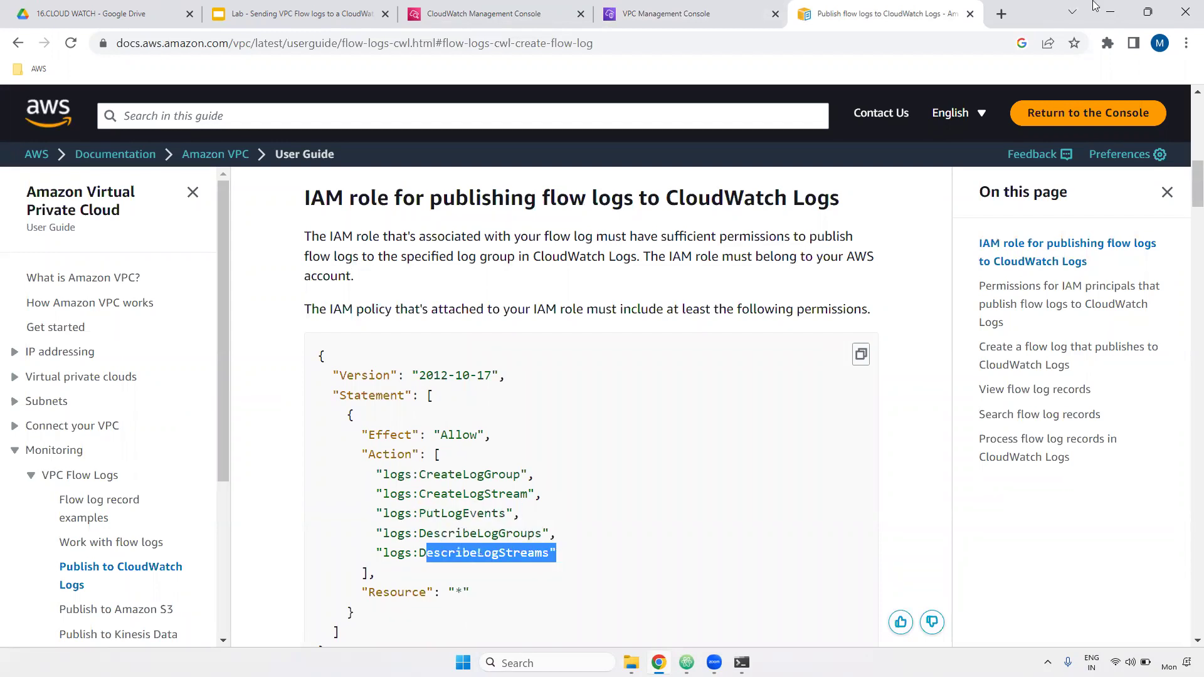
pyautogui.click(860, 354)
# - Return to the VPC console, search for the iam service and open IAM in a new browser tab
pyautogui.click(684, 14)
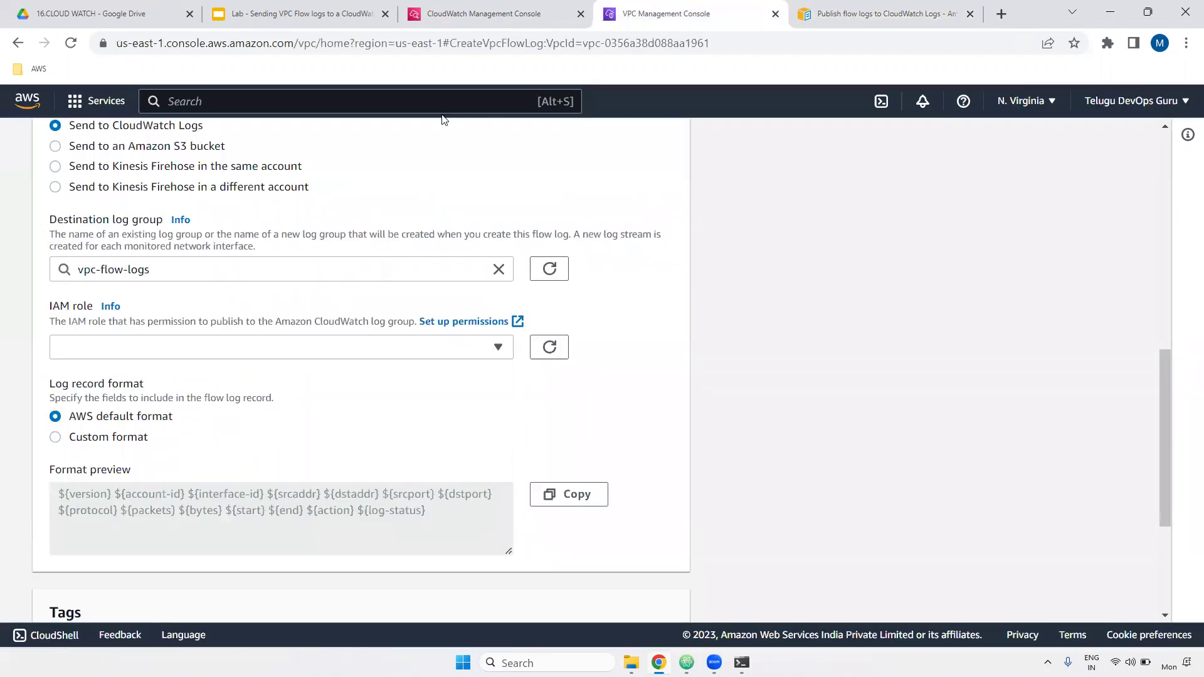
pyautogui.click(411, 98)
pyautogui.write('iam')
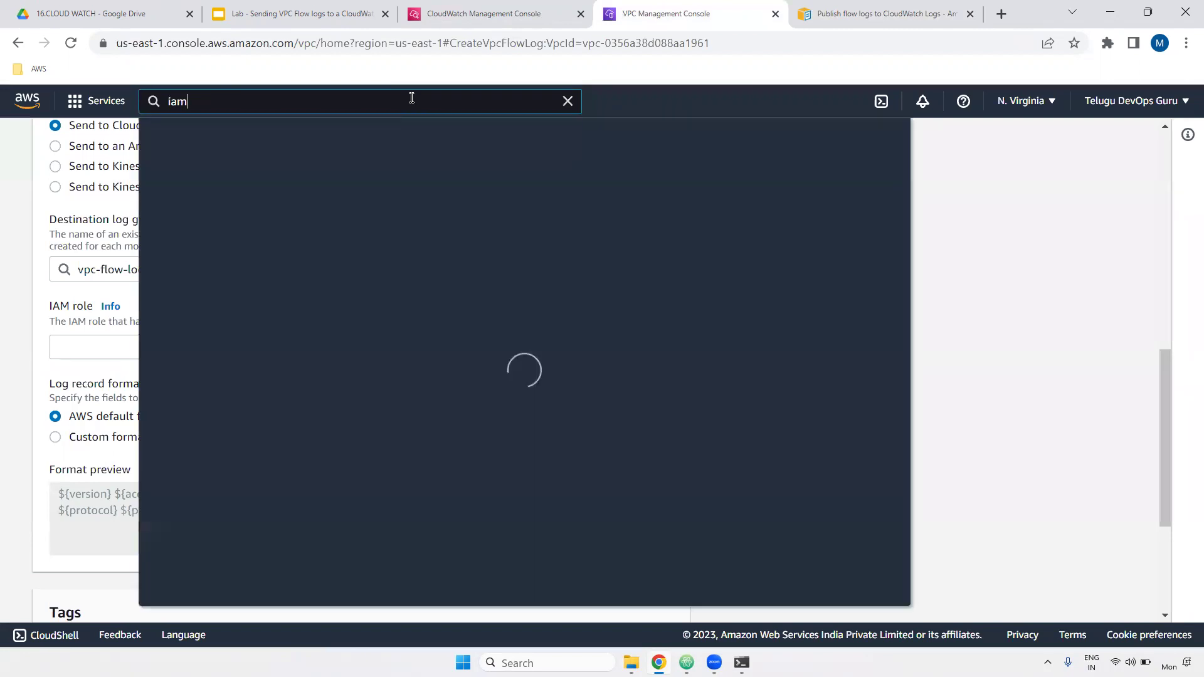
pyautogui.rightClick(399, 228)
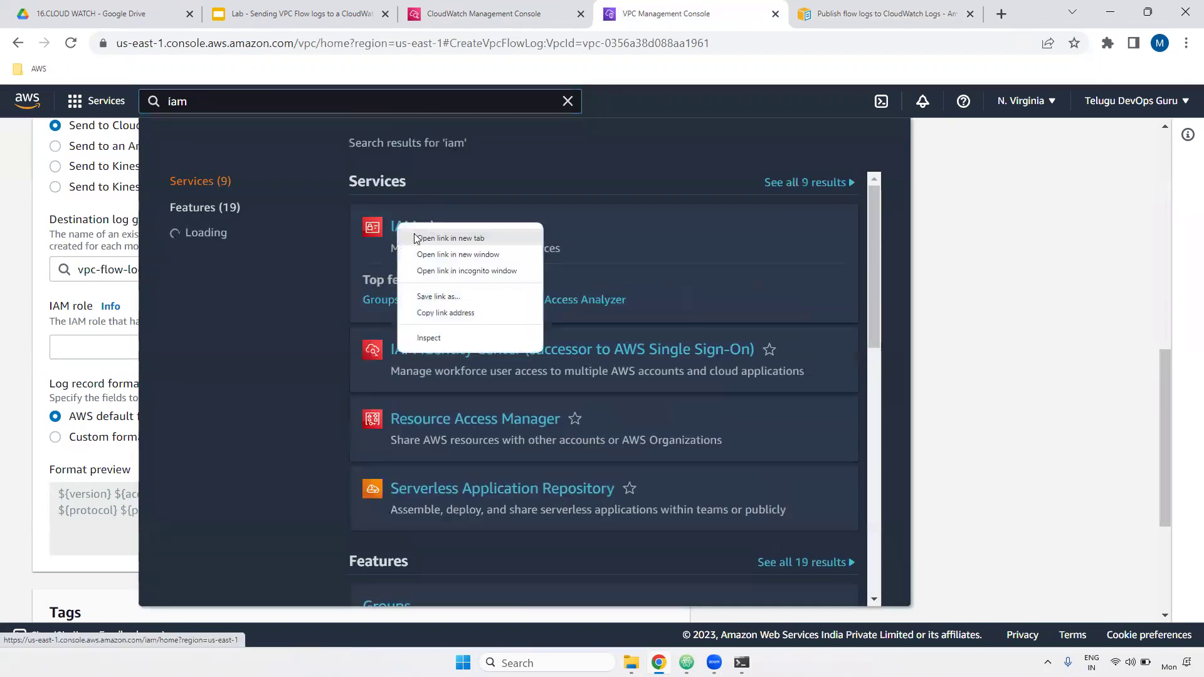
pyautogui.click(440, 236)
pyautogui.click(740, 14)
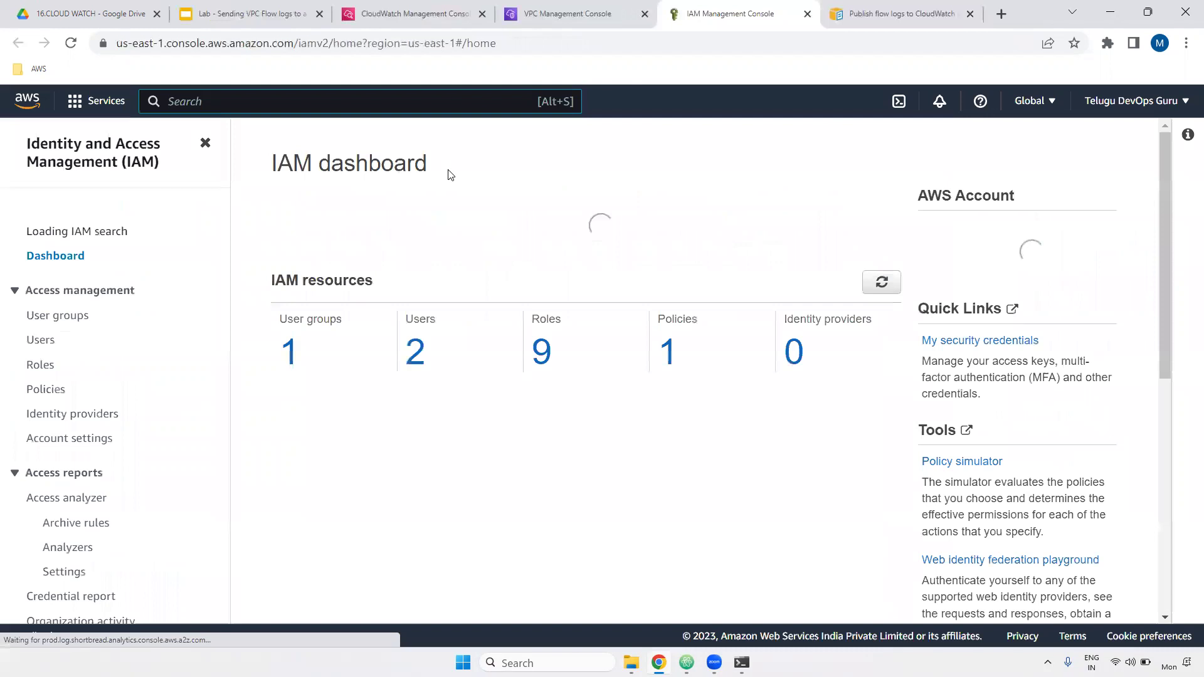
# - Start creating a new IAM policy and switch the policy editor to JSON
pyautogui.click(44, 396)
pyautogui.click(1053, 195)
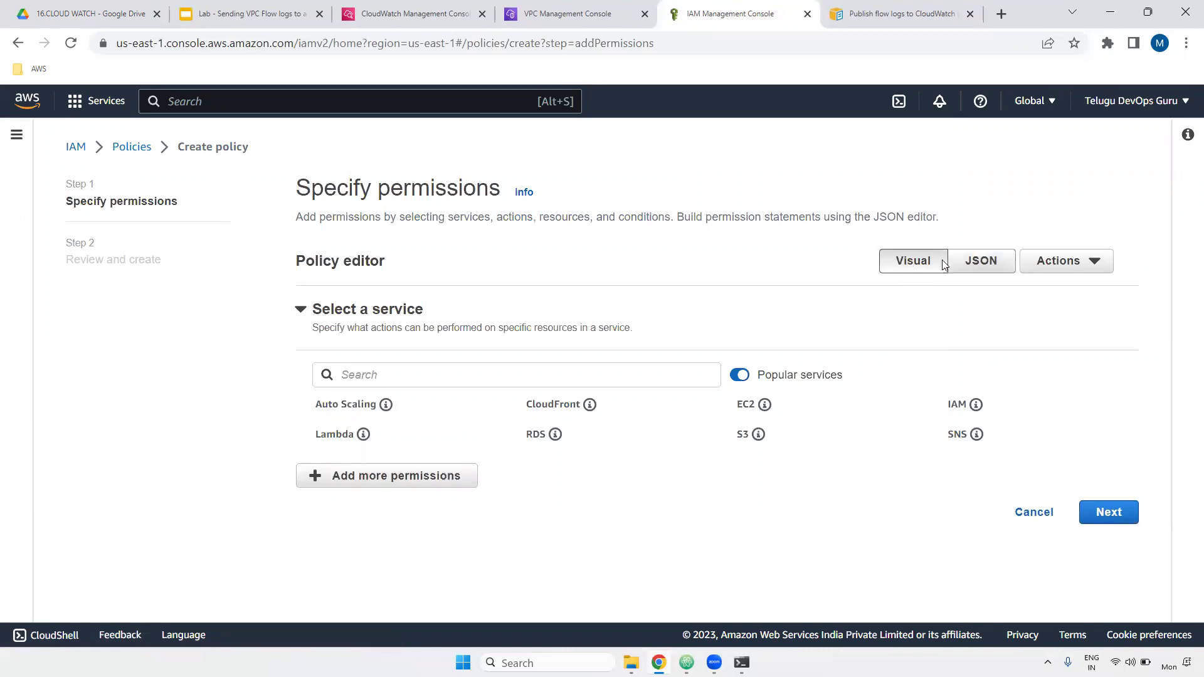
pyautogui.click(982, 263)
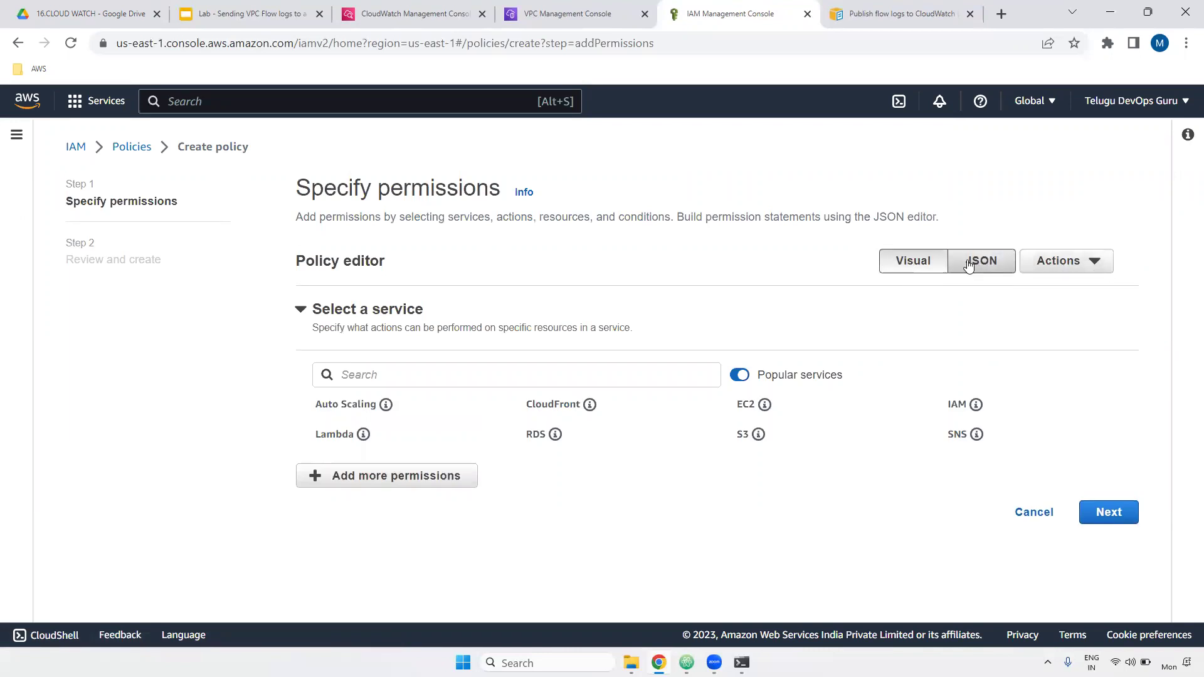
pyautogui.click(968, 260)
# - Replace the default policy JSON with the copied CloudWatch Logs permissions and proceed to Review and create
pyautogui.click(468, 417)
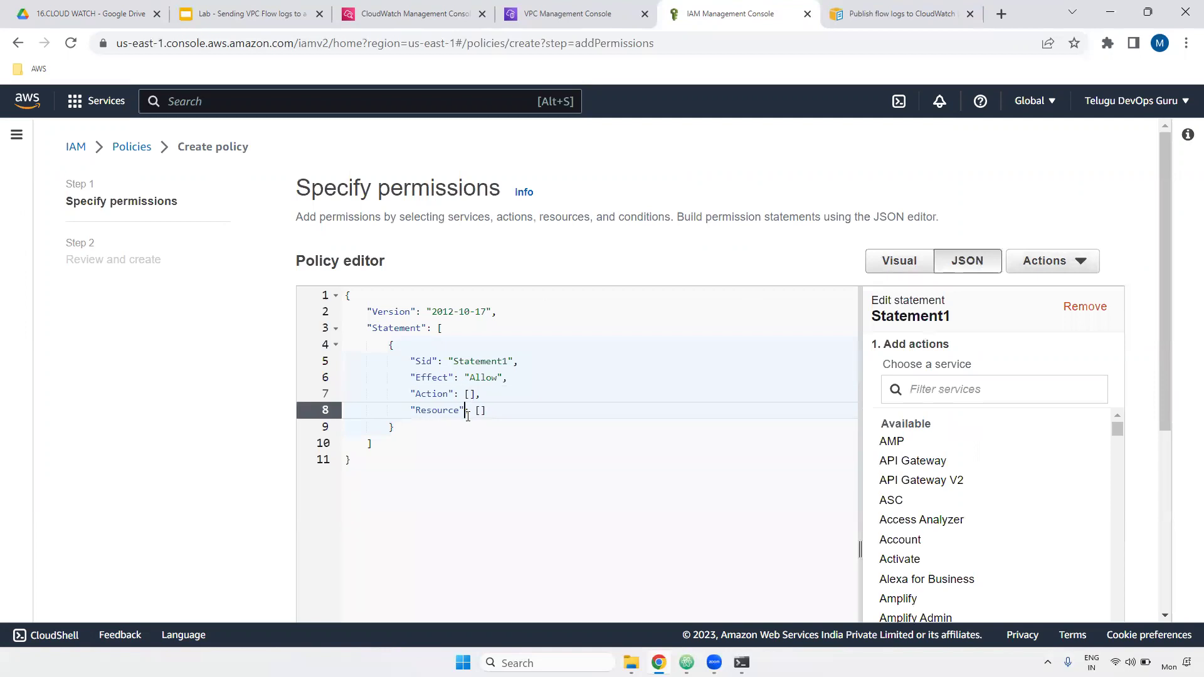
pyautogui.hotkey('ctrl', 'a')
pyautogui.hotkey('ctrl', 'v')
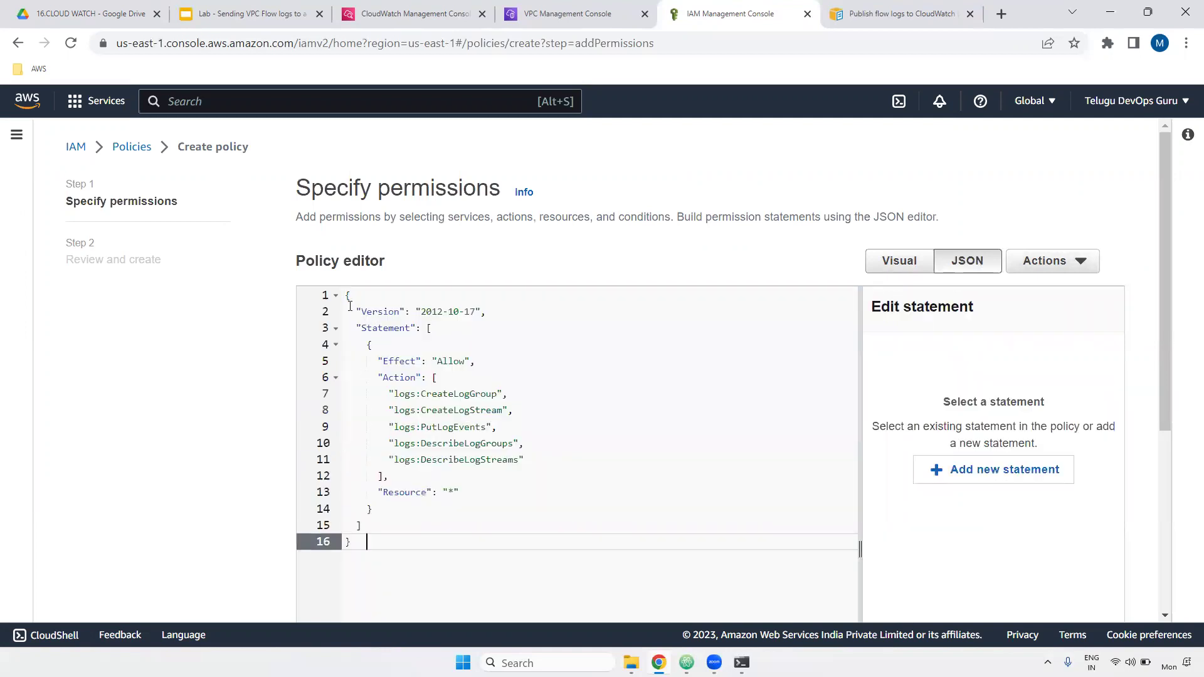
pyautogui.hotkey('ctrl', 'a')
pyautogui.moveTo(1168, 243); pyautogui.dragTo(1162, 519)
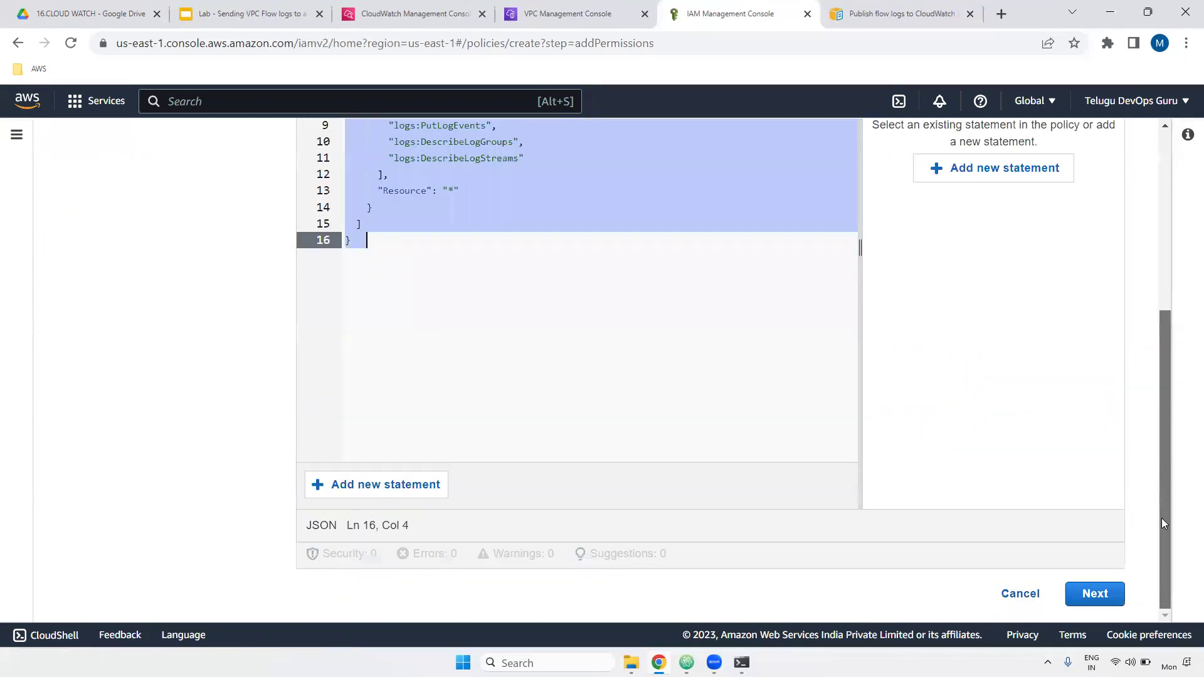
pyautogui.click(1086, 593)
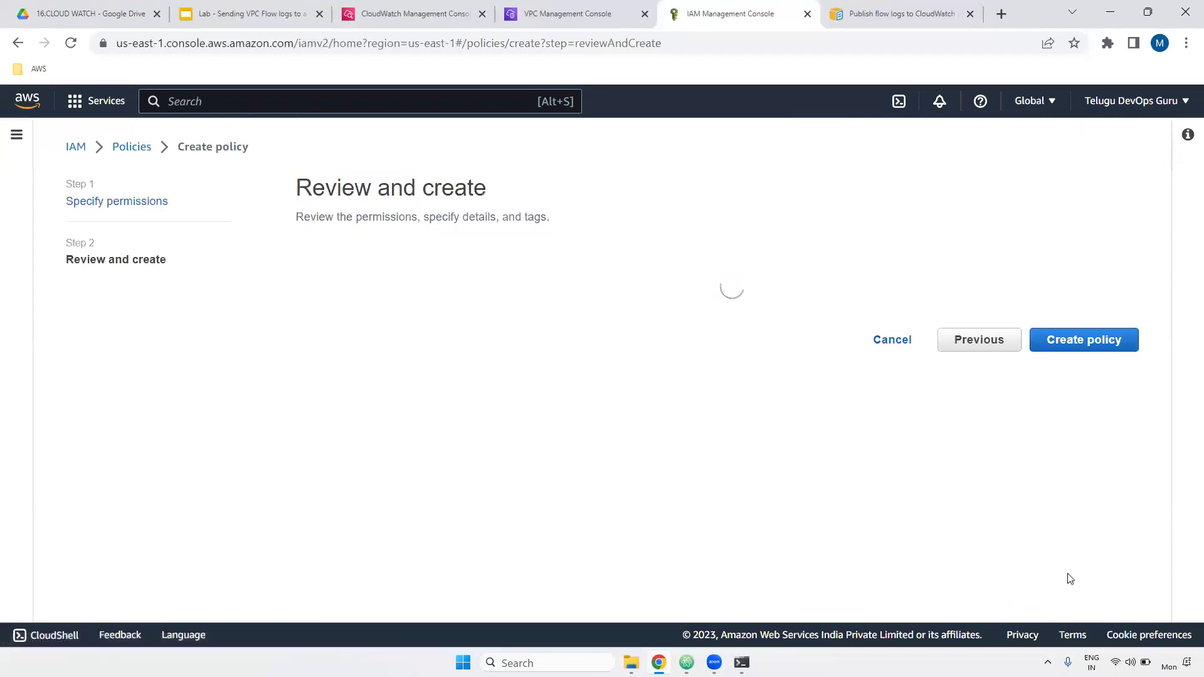
# - Enter cloudwatch-vpc-flow-logs as the policy name in the policy details
pyautogui.click(1165, 125)
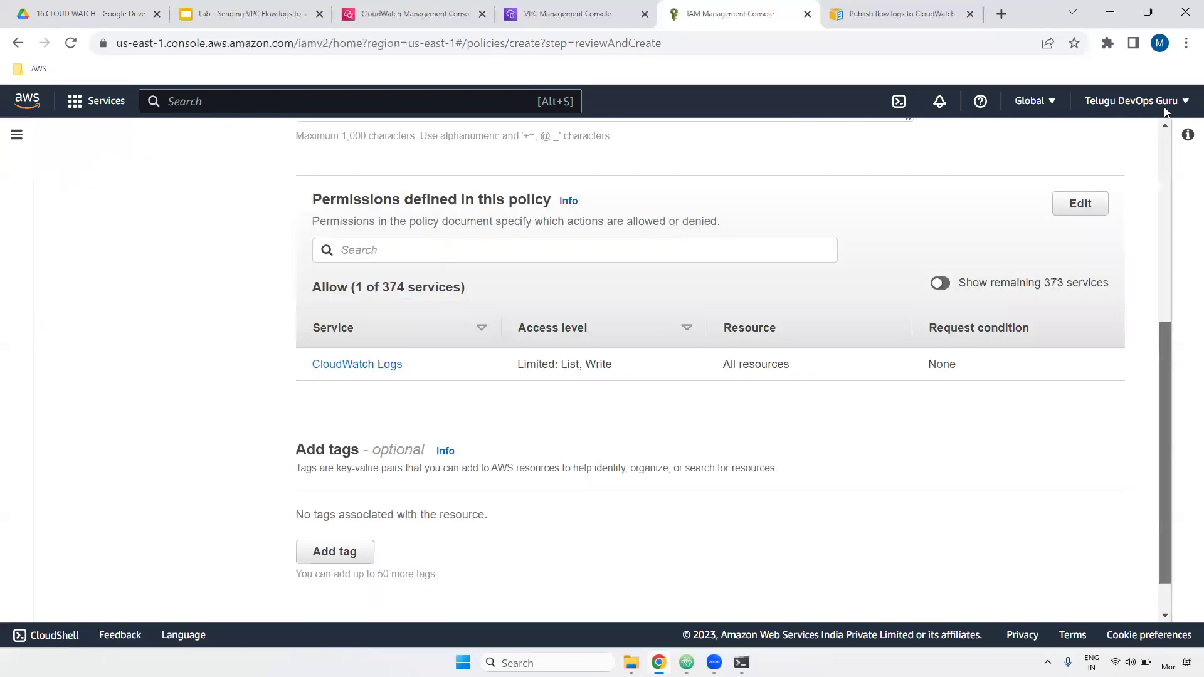
pyautogui.scroll(6, 1166, 126)
pyautogui.click(356, 350)
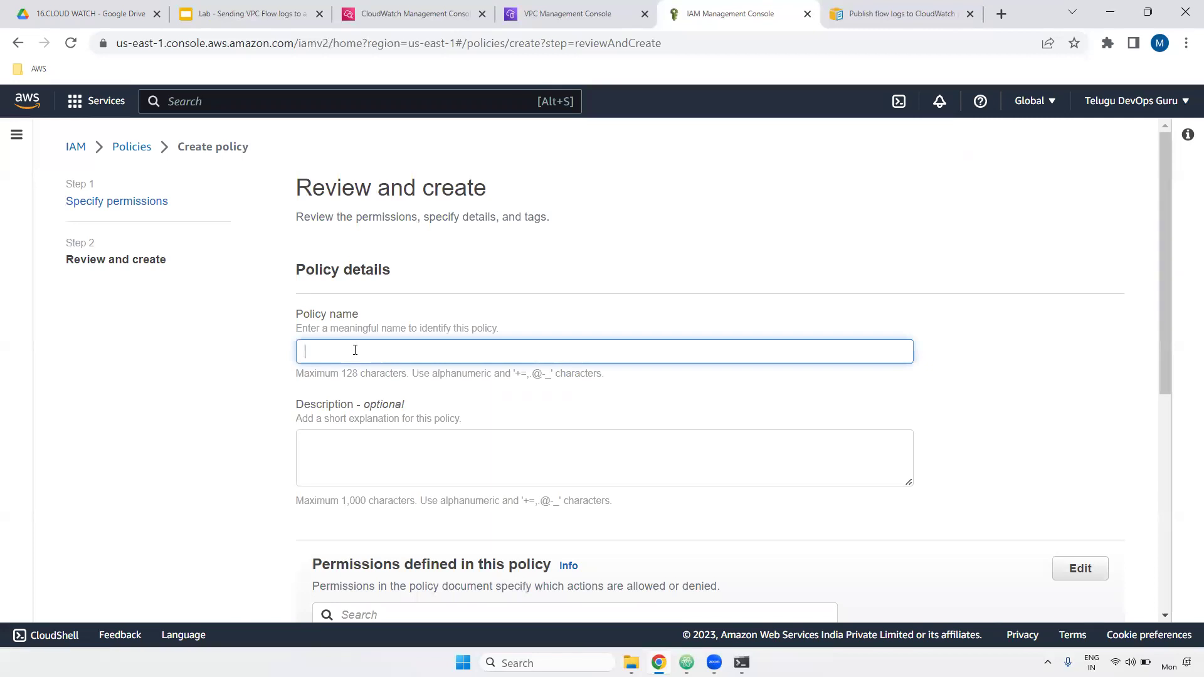
pyautogui.write('cloudwatch-vpc-flow-logs')
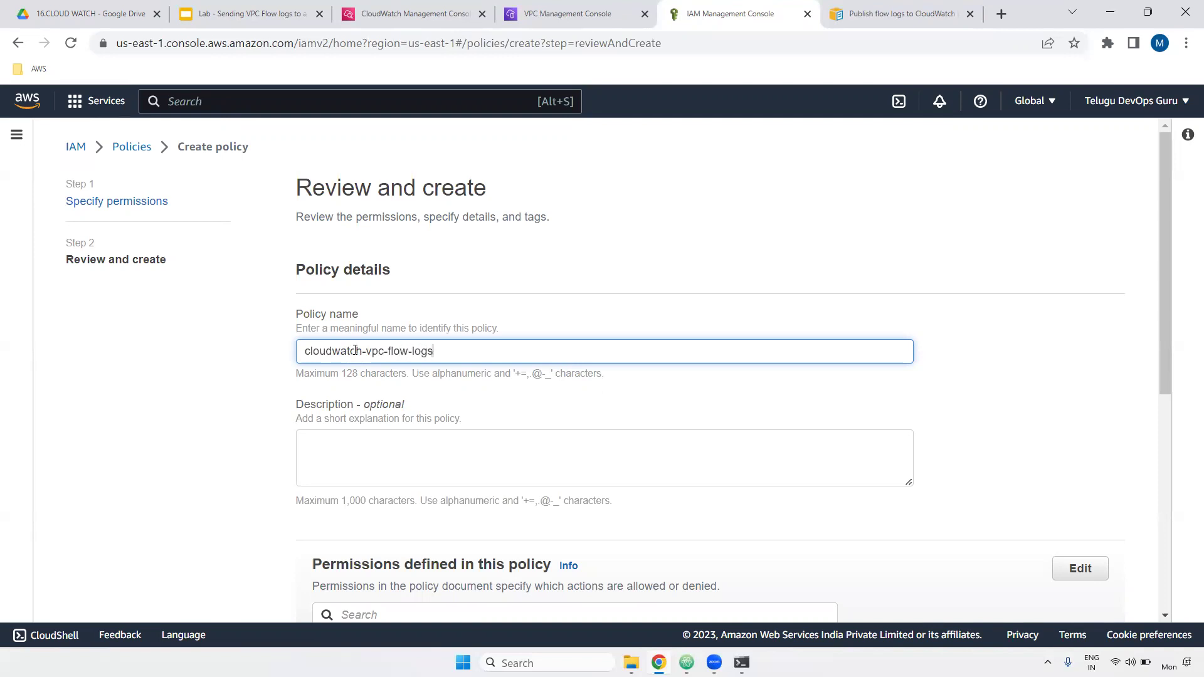
# - Copy the policy name cloudwatch-vpc-flow-logs into the policy's description
pyautogui.hotkey('ctrl', 'a')
pyautogui.hotkey('ctrl', 'c')
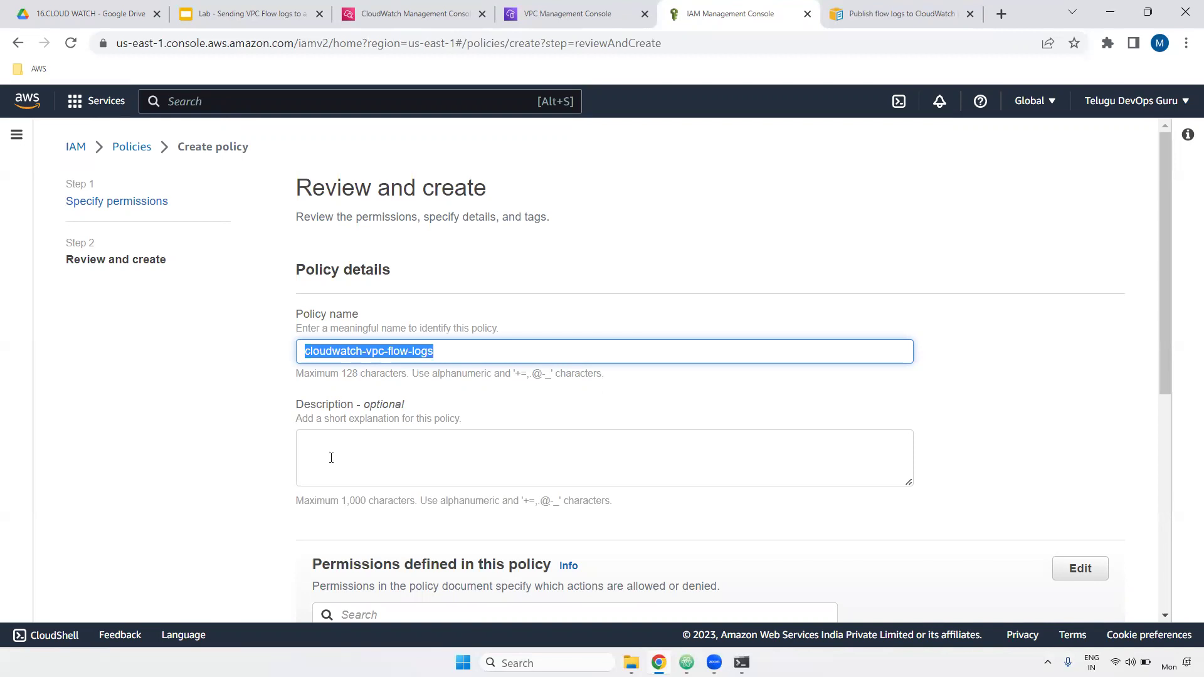
pyautogui.click(331, 457)
pyautogui.hotkey('ctrl', 'v')
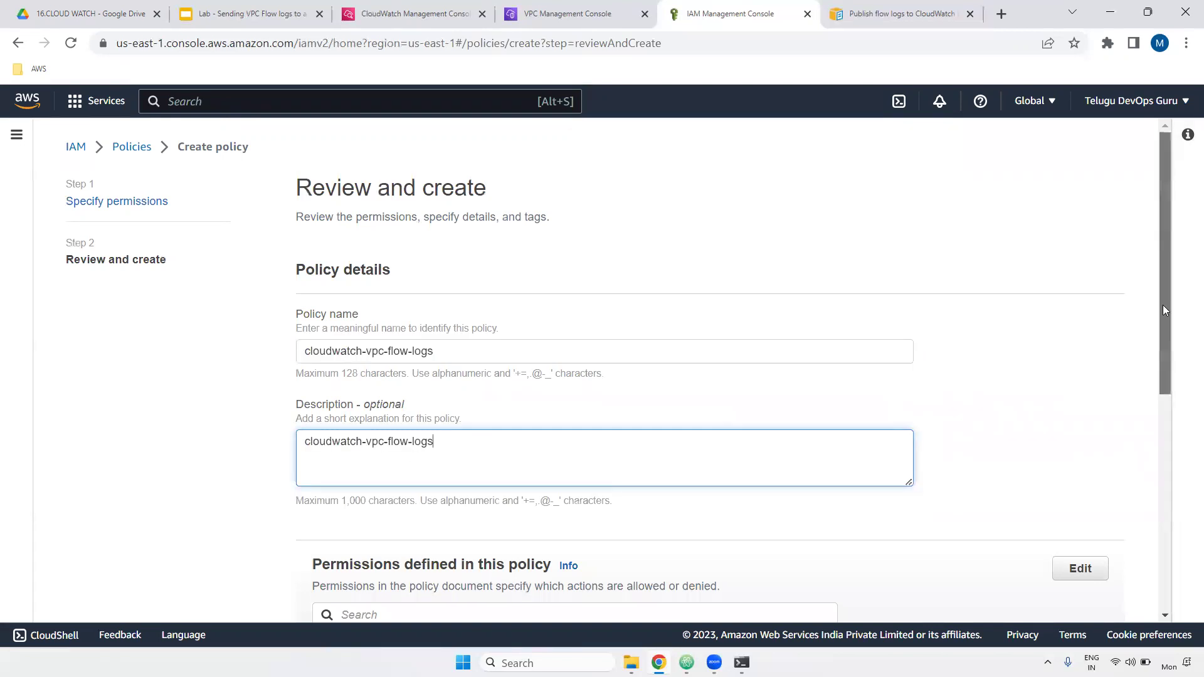
# - Add a tag with key Name and value cloudwatch-vpc-flow-logs, and create the policy
pyautogui.moveTo(1163, 236); pyautogui.dragTo(1163, 454)
pyautogui.click(349, 510)
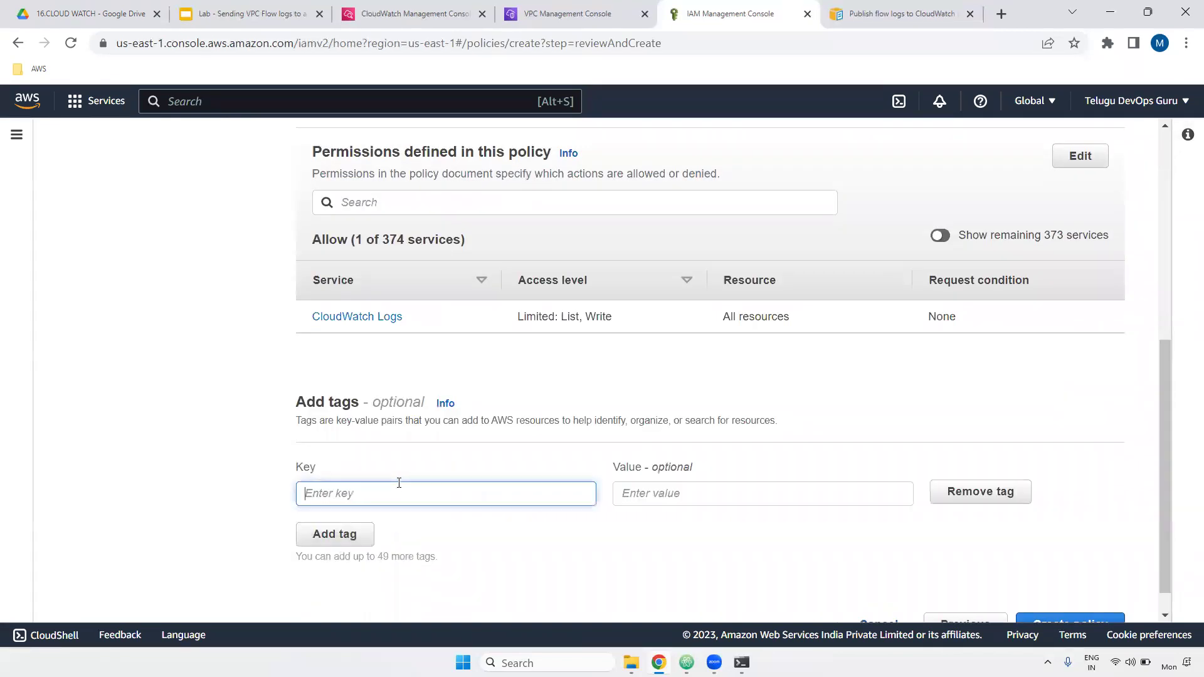
pyautogui.write('Name')
pyautogui.click(661, 495)
pyautogui.hotkey('ctrl', 'v')
pyautogui.click(1085, 618)
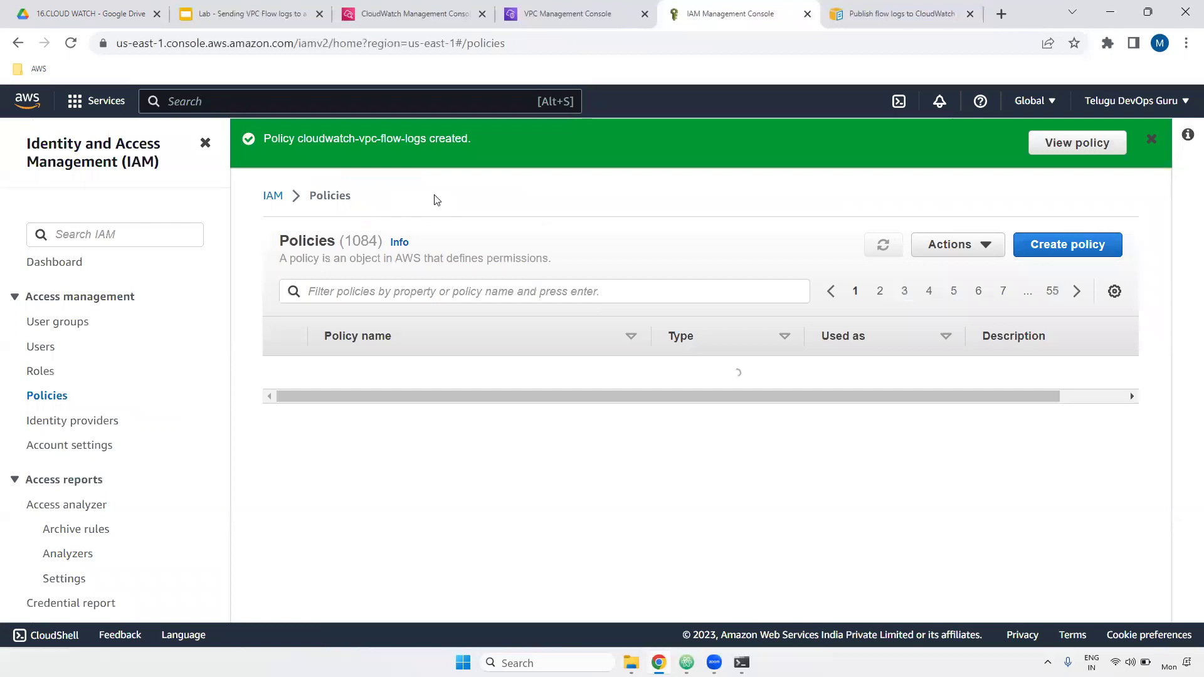
# - Filter the IAM policies by cloudwatch-vpc-flow-logs and expand the matching policy to show its JSON
pyautogui.click(425, 293)
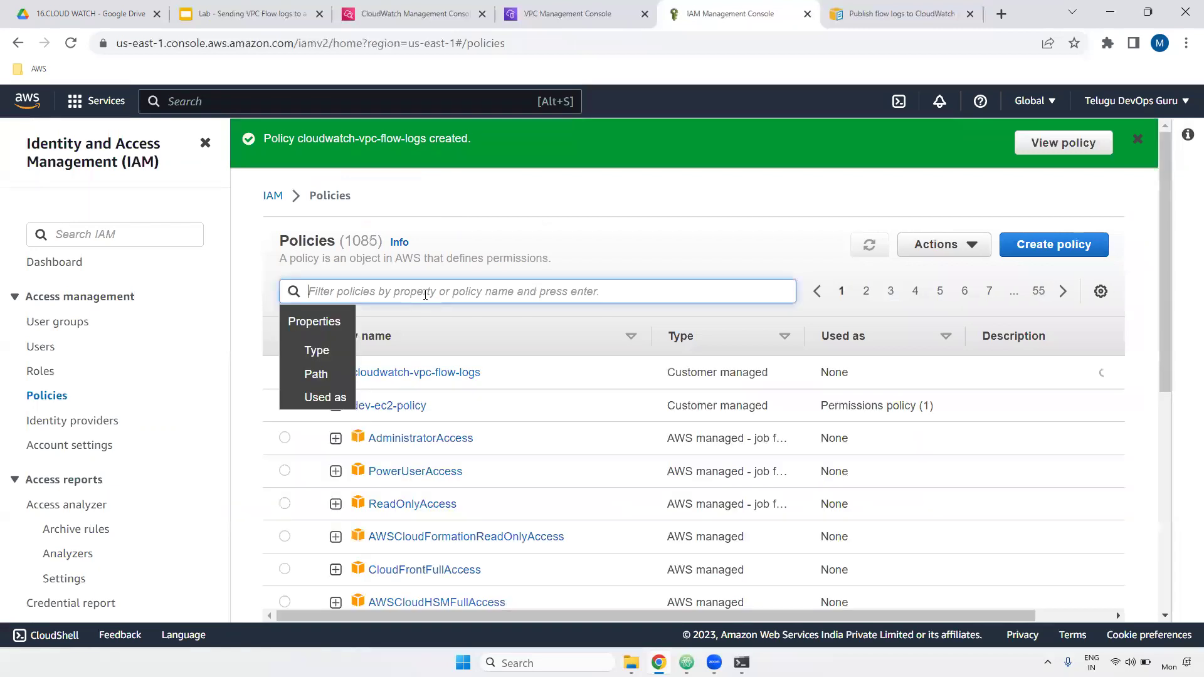
pyautogui.hotkey('ctrl', 'v')
pyautogui.press('Return')
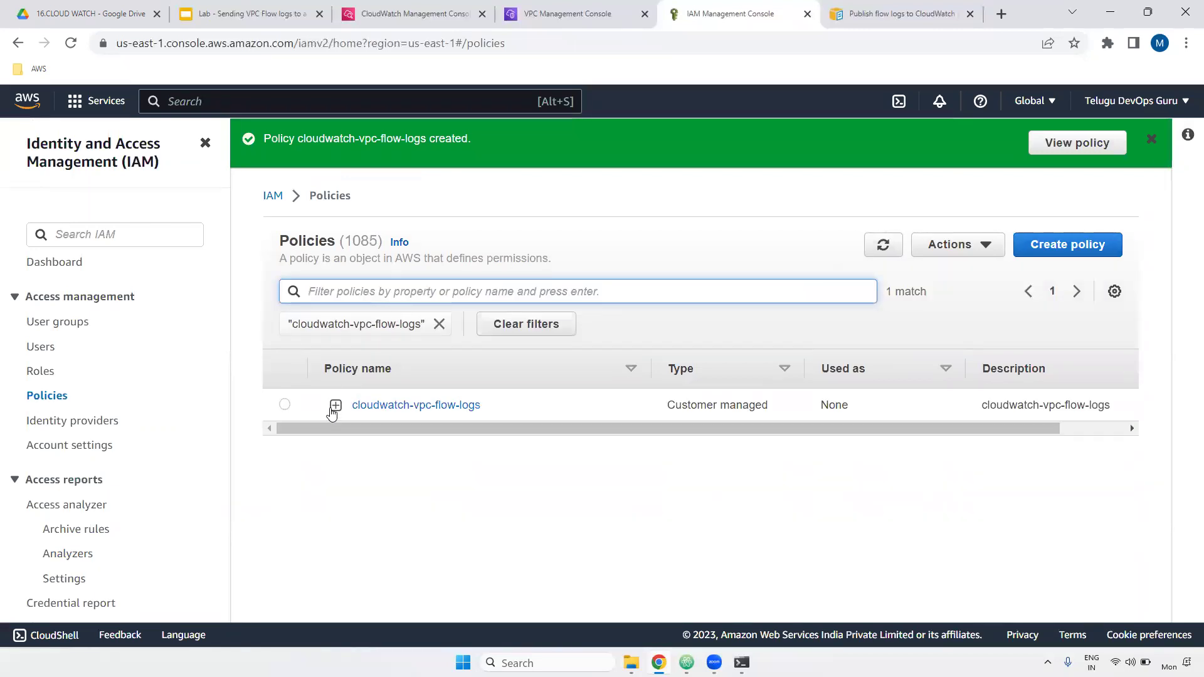
pyautogui.click(336, 406)
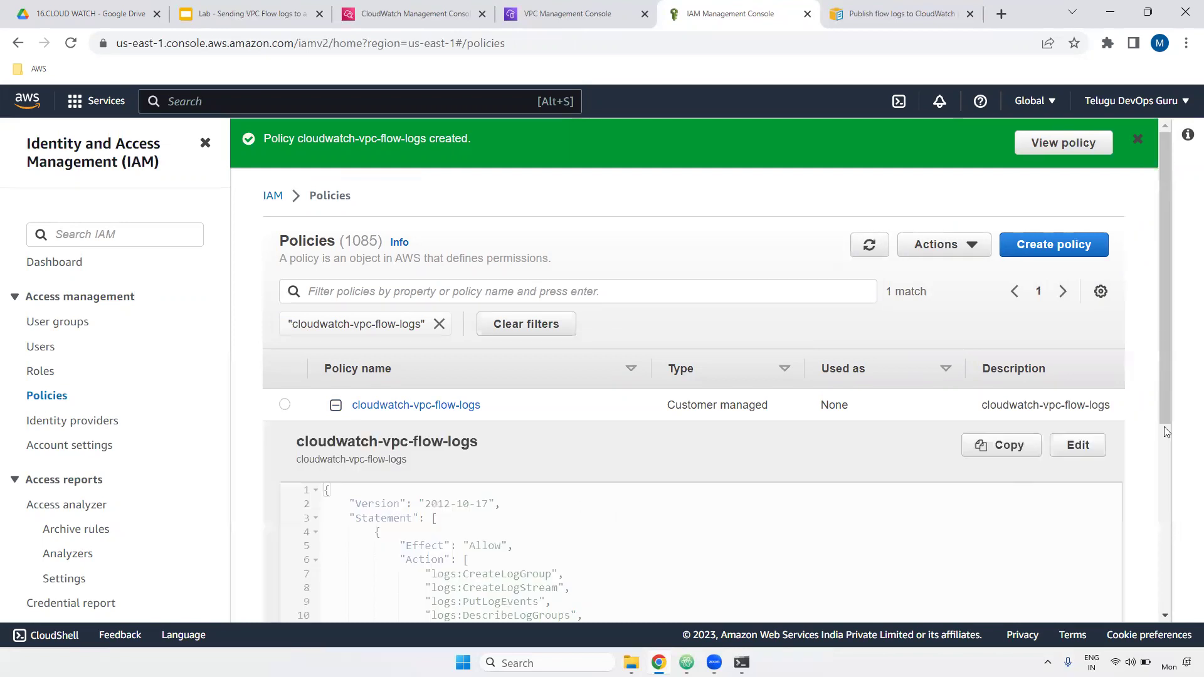
# - Examine the CloudWatch Logs actions allowed in the expanded policy's JSON
pyautogui.scroll(-3, 1164, 375)
pyautogui.click(616, 392)
pyautogui.doubleClick(502, 392)
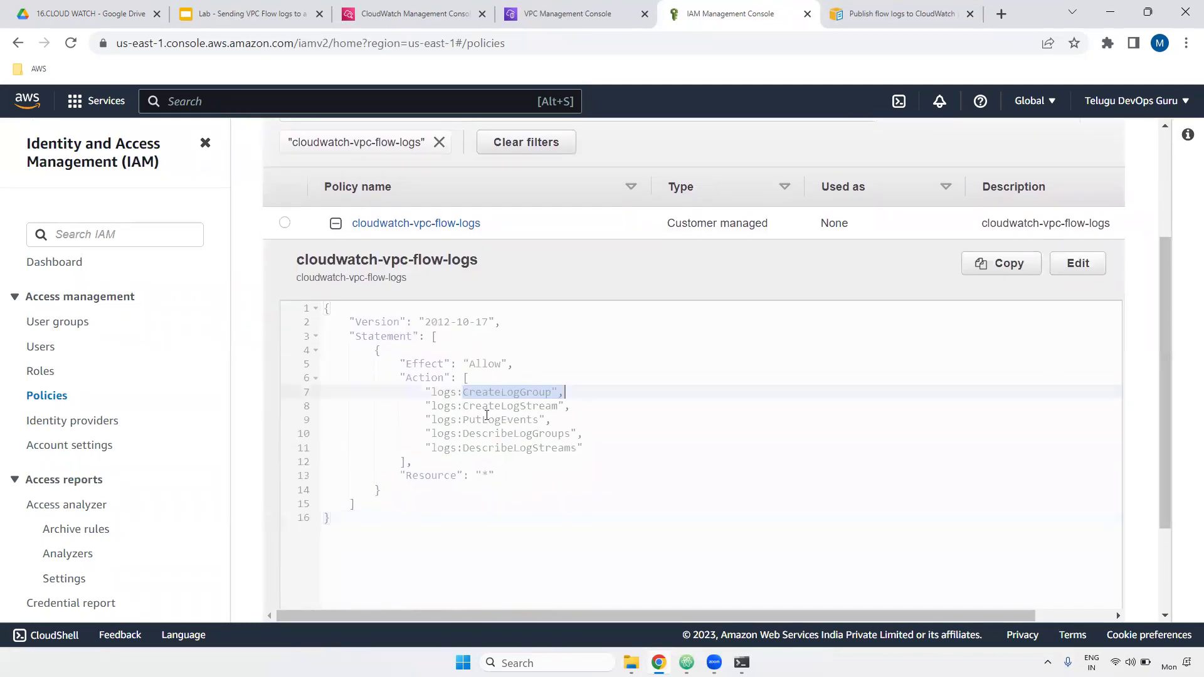
pyautogui.click(527, 407)
pyautogui.click(515, 419)
pyautogui.click(545, 435)
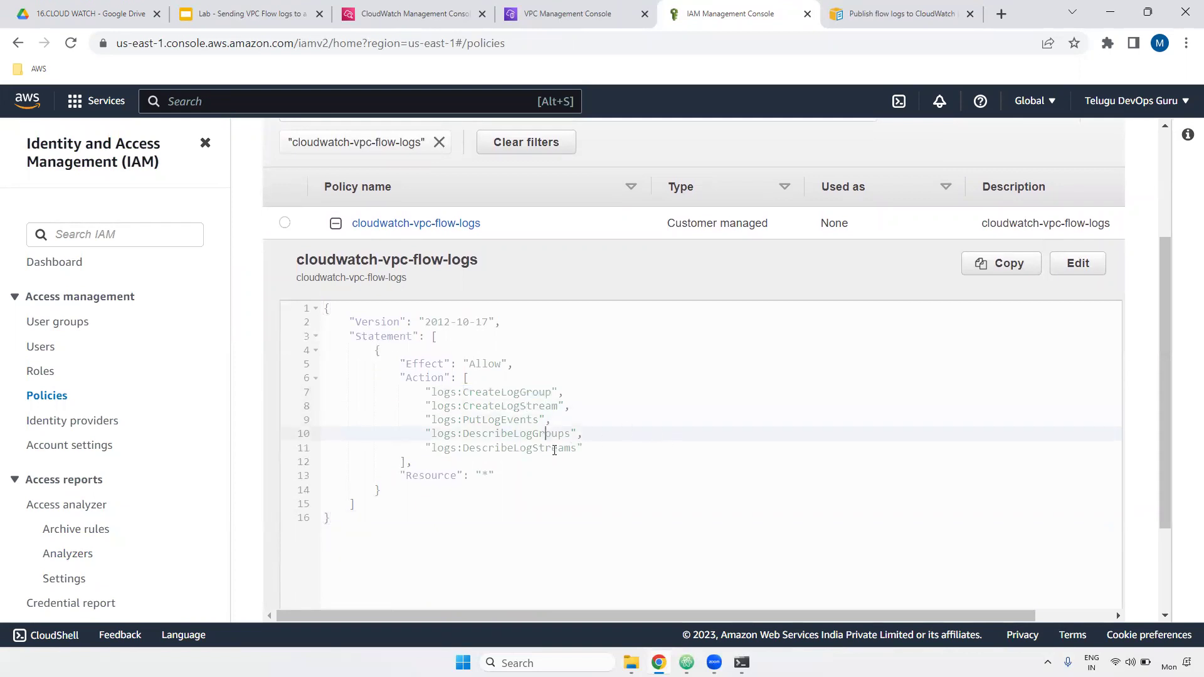
pyautogui.doubleClick(555, 449)
pyautogui.click(509, 463)
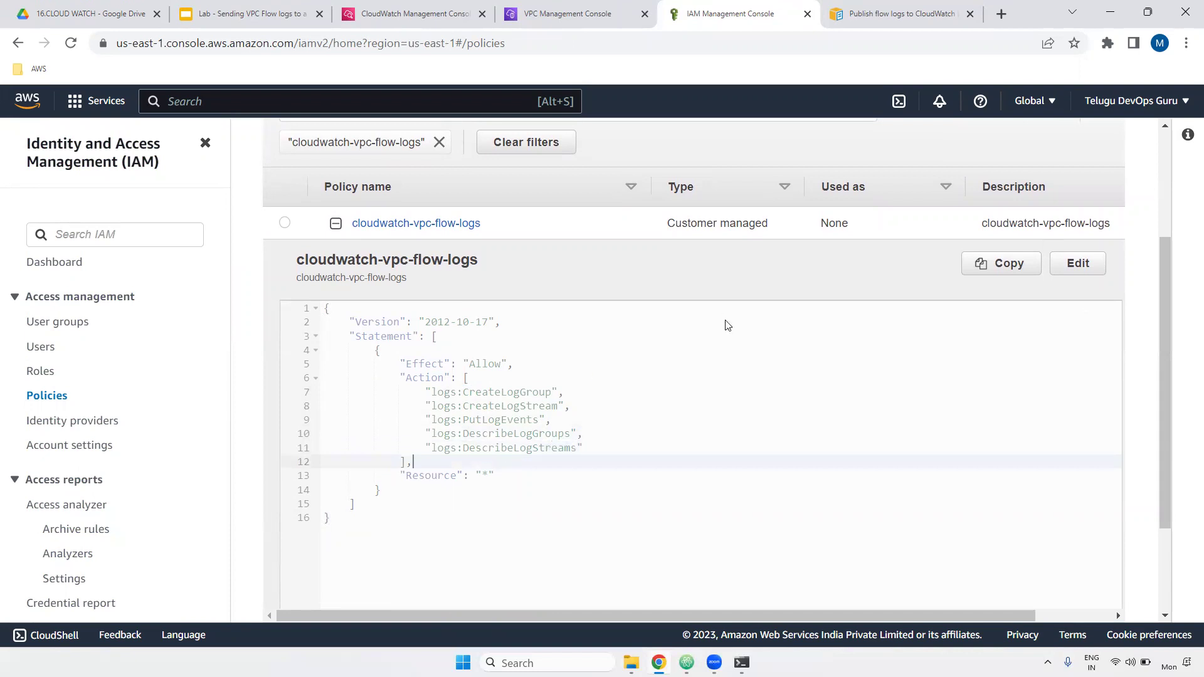
# - Switch to the AWS flow logs documentation and examine the trust policy required for the role, especially its service principal
pyautogui.click(873, 9)
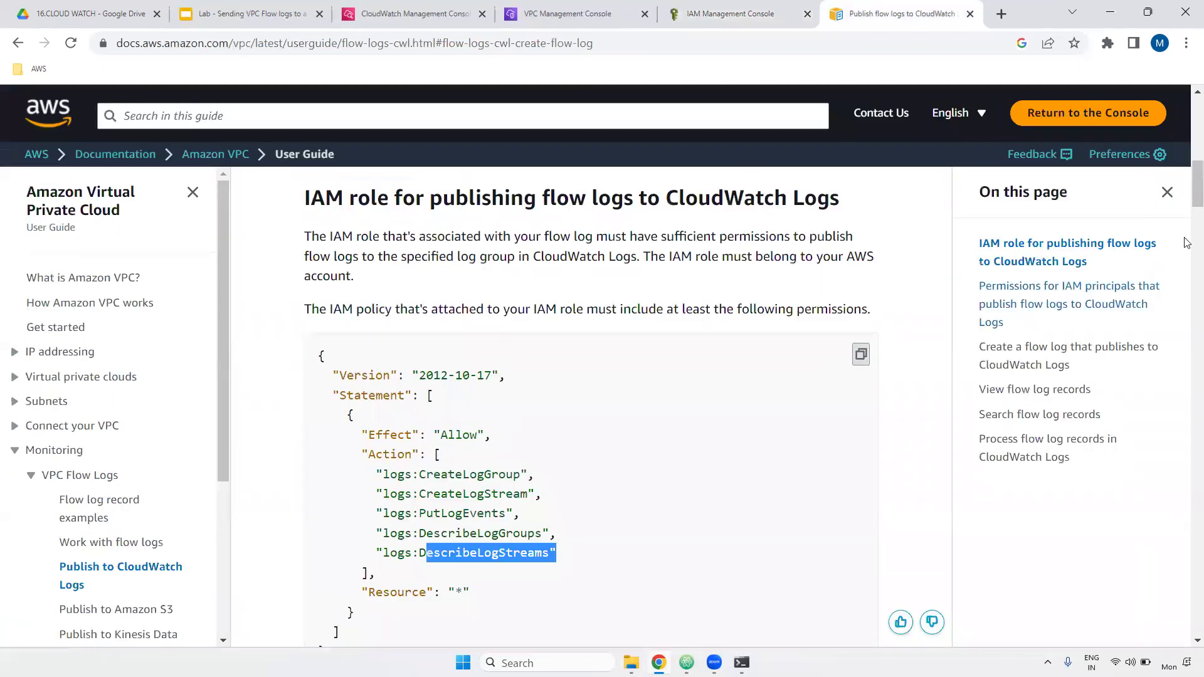
pyautogui.scroll(-9, 1187, 185)
pyautogui.scroll(3, 1187, 220)
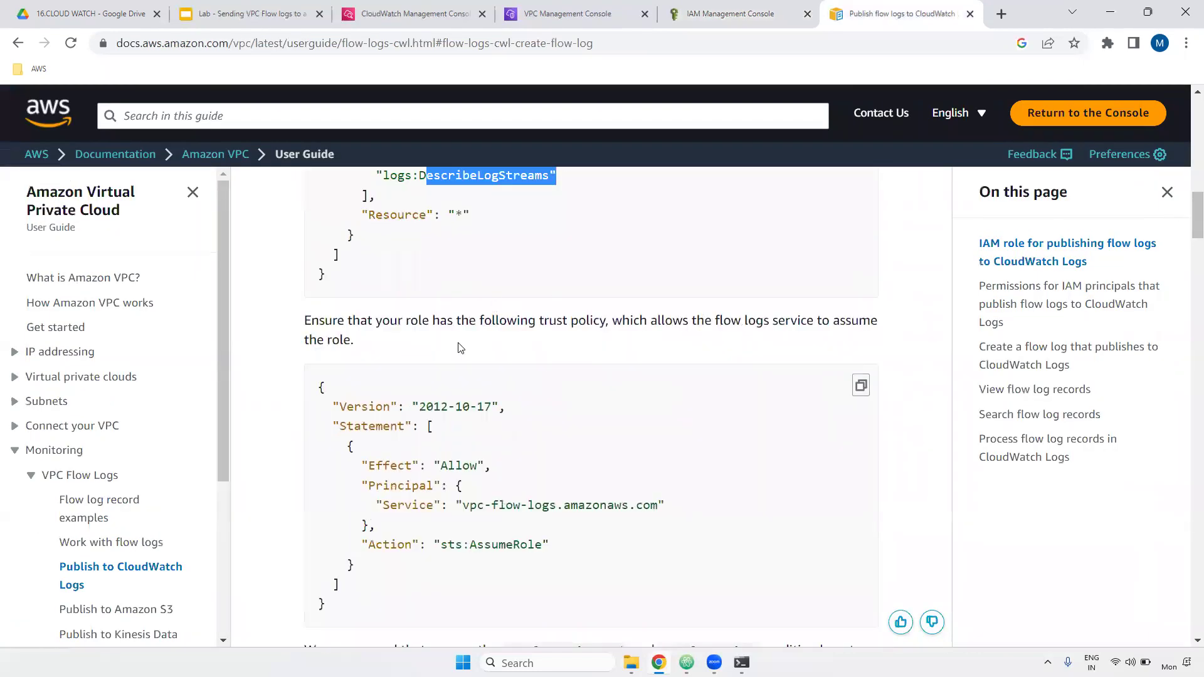
pyautogui.moveTo(404, 317); pyautogui.dragTo(474, 322)
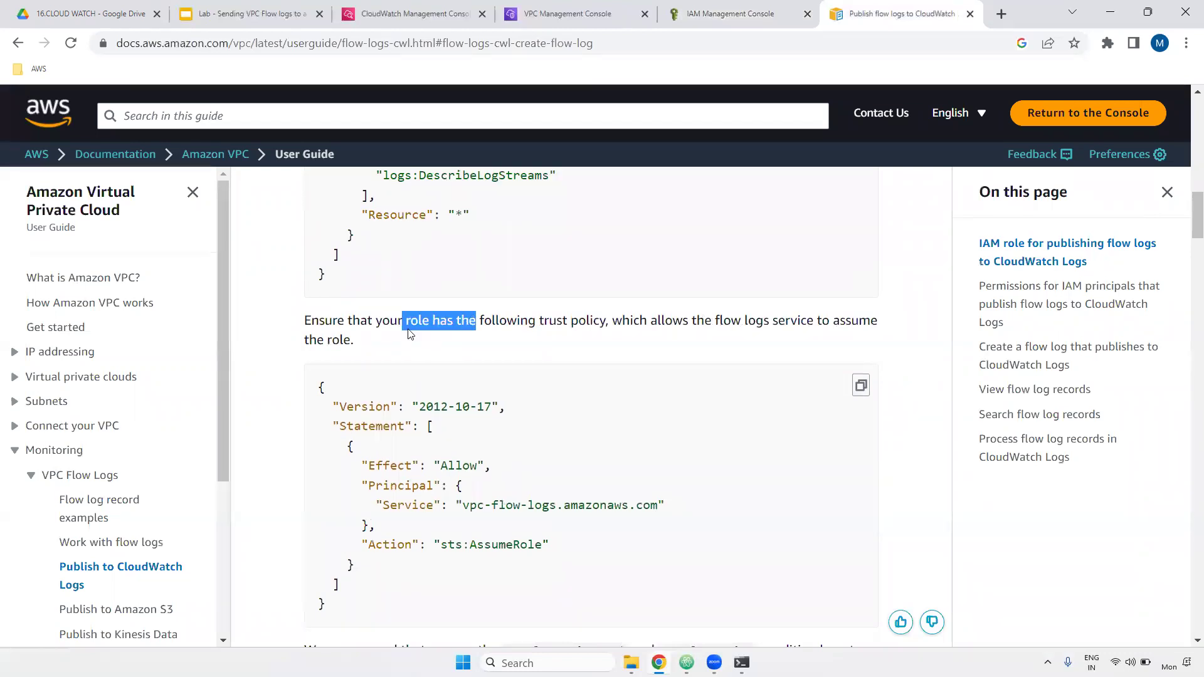
pyautogui.click(408, 417)
pyautogui.moveTo(464, 509); pyautogui.dragTo(676, 507)
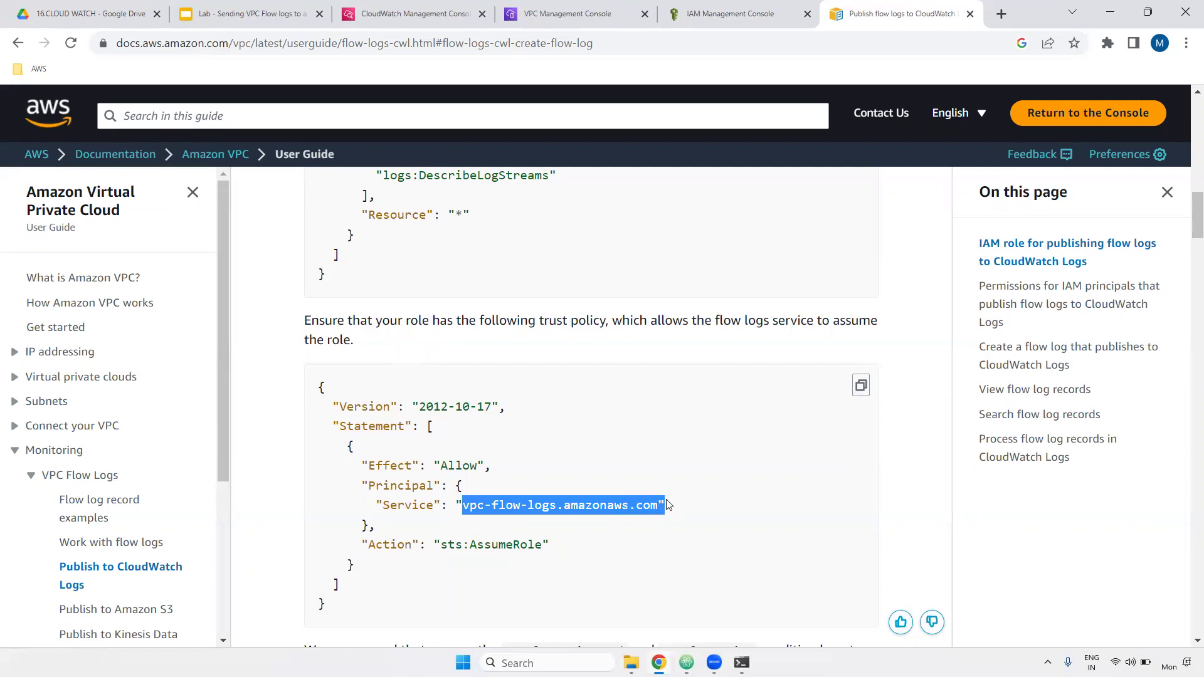
pyautogui.doubleClick(656, 505)
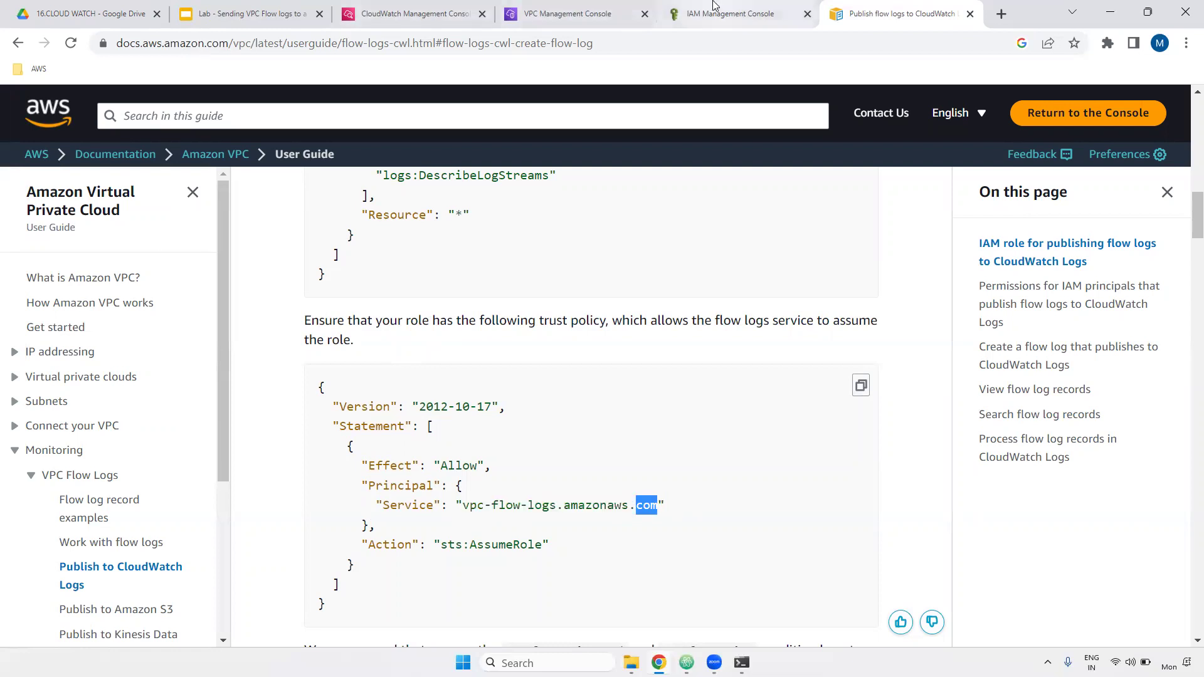
# - Return to IAM, start creating a role with AWS service as trusted entity and EC2 as use case, and proceed to permissions
pyautogui.click(730, 13)
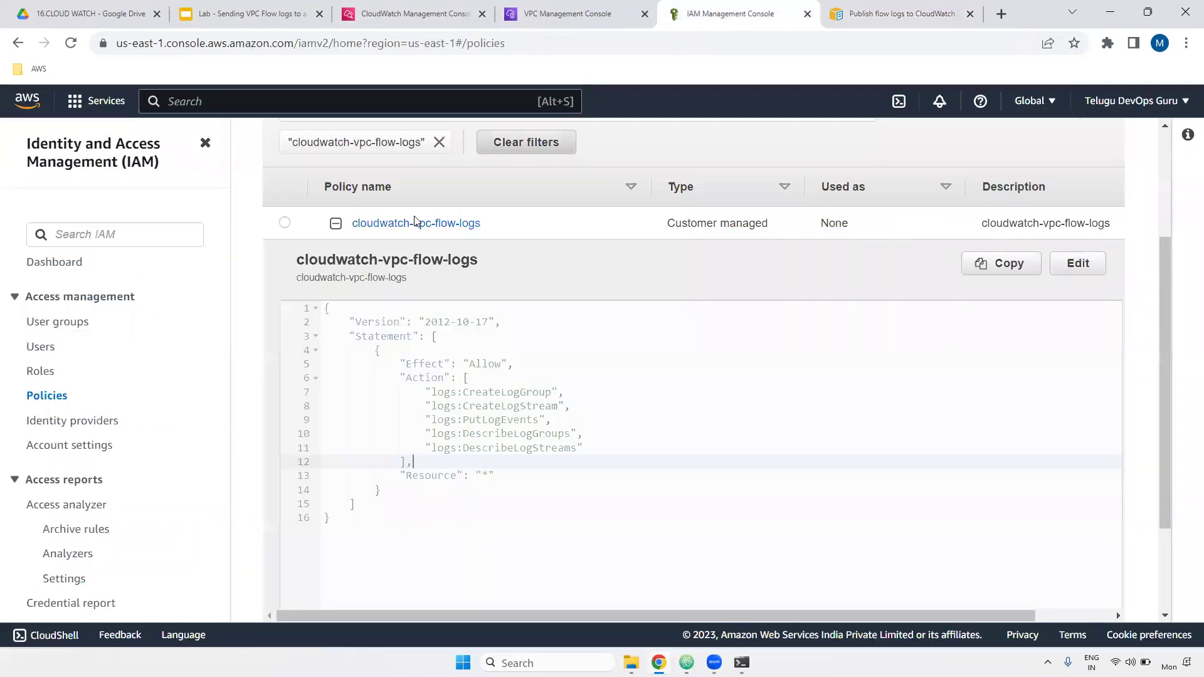
pyautogui.click(43, 374)
pyautogui.click(1046, 196)
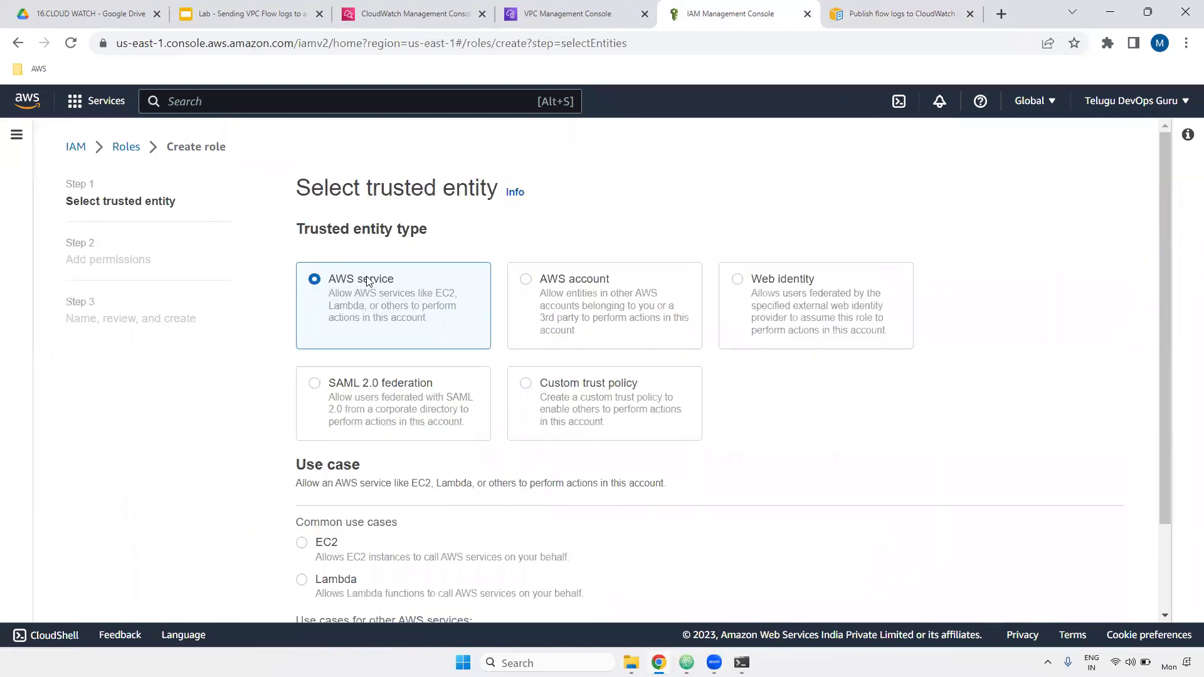
pyautogui.moveTo(1162, 158); pyautogui.dragTo(1160, 242)
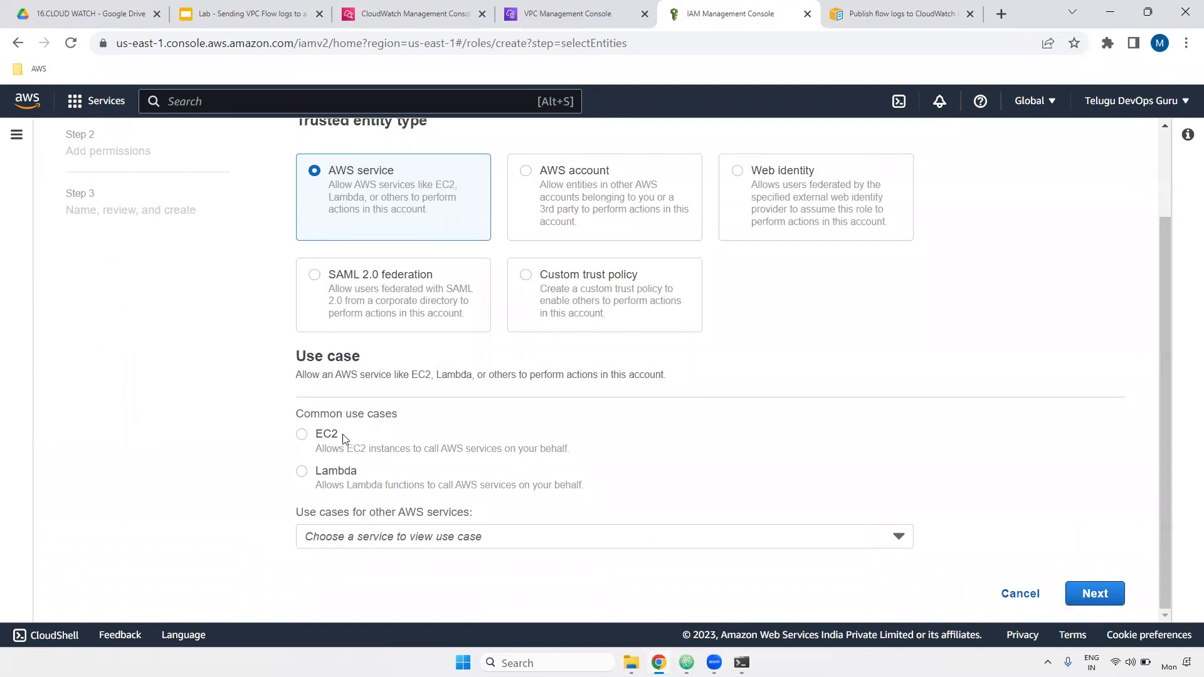
pyautogui.click(302, 439)
pyautogui.click(1092, 595)
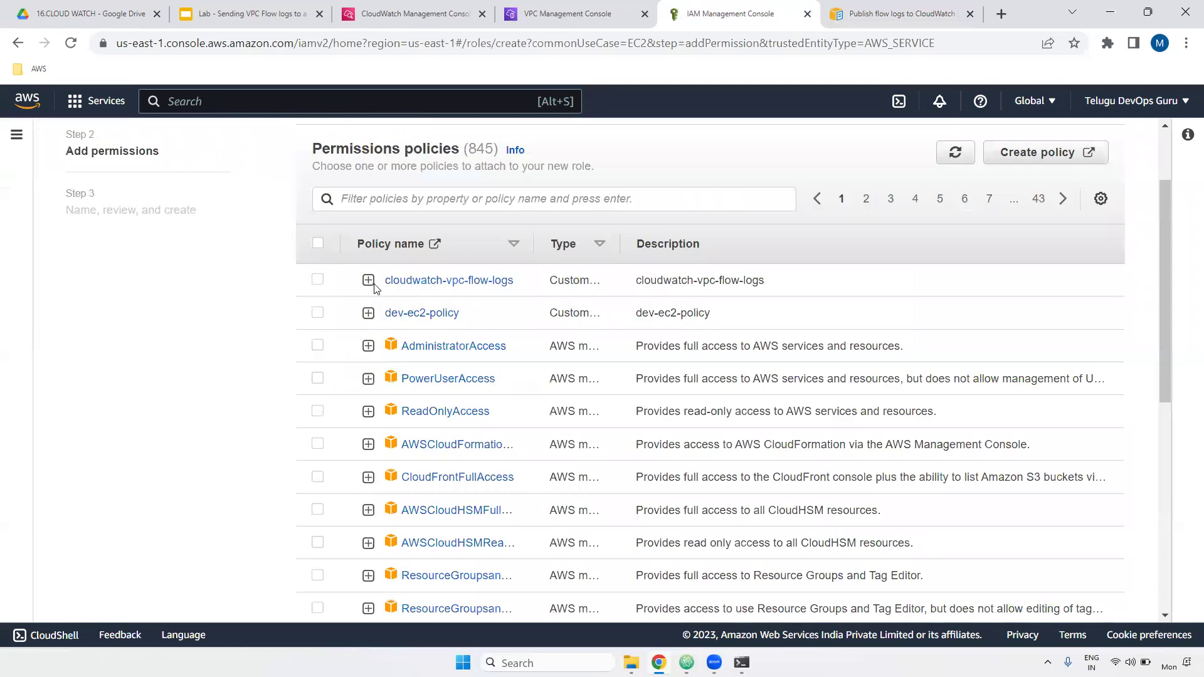
# - Attach the cloudwatch-vpc-flow-logs policy to the new role and name the role cloudwatch-vpc-flow-logs-role
pyautogui.click(443, 288)
pyautogui.scroll(-2, 1170, 424)
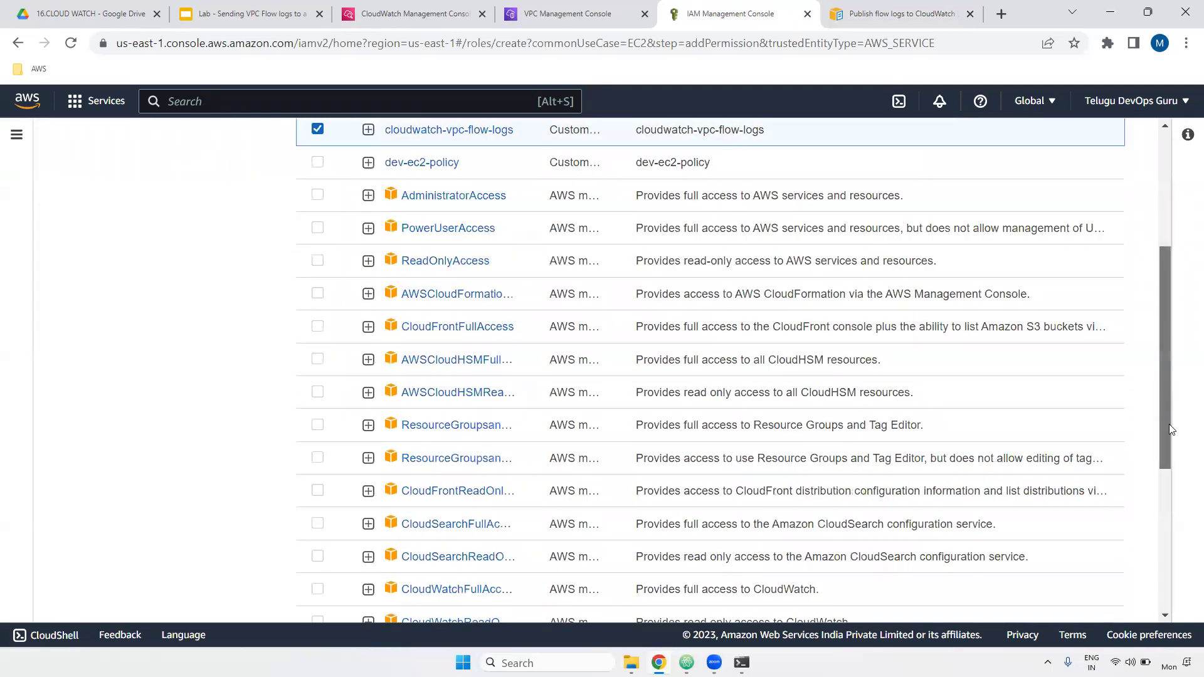
pyautogui.scroll(-5, 1170, 424)
pyautogui.click(1089, 594)
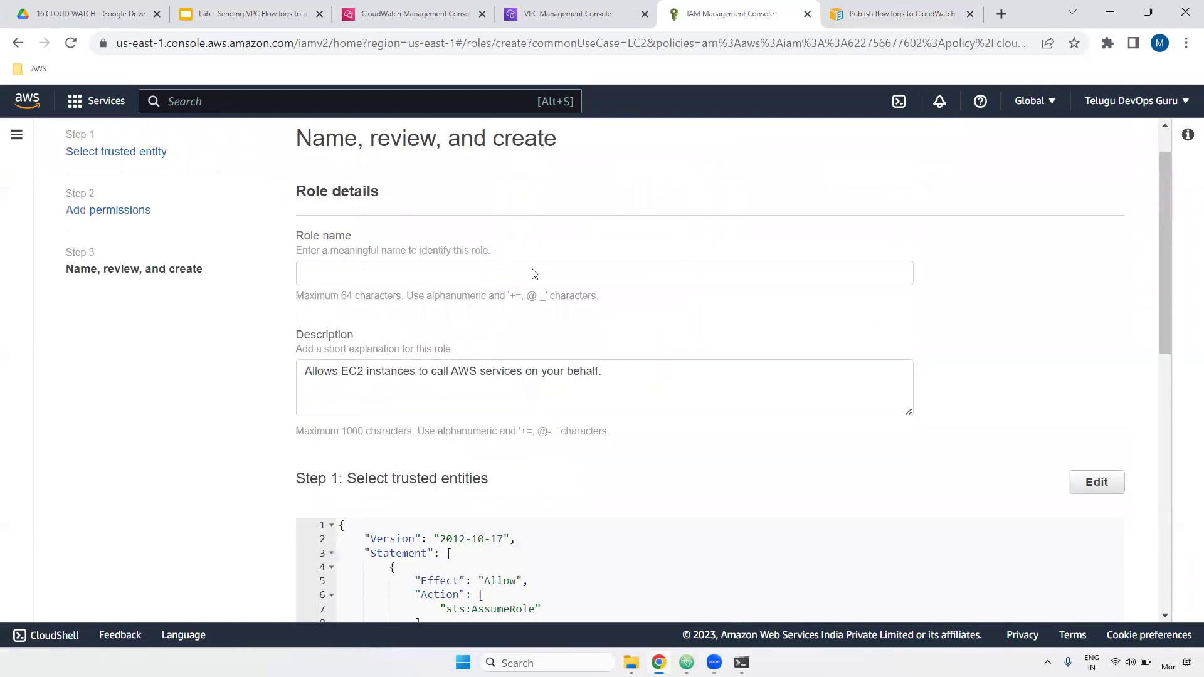
pyautogui.click(333, 273)
pyautogui.write('cloudwatch-vpc-flow-logs')
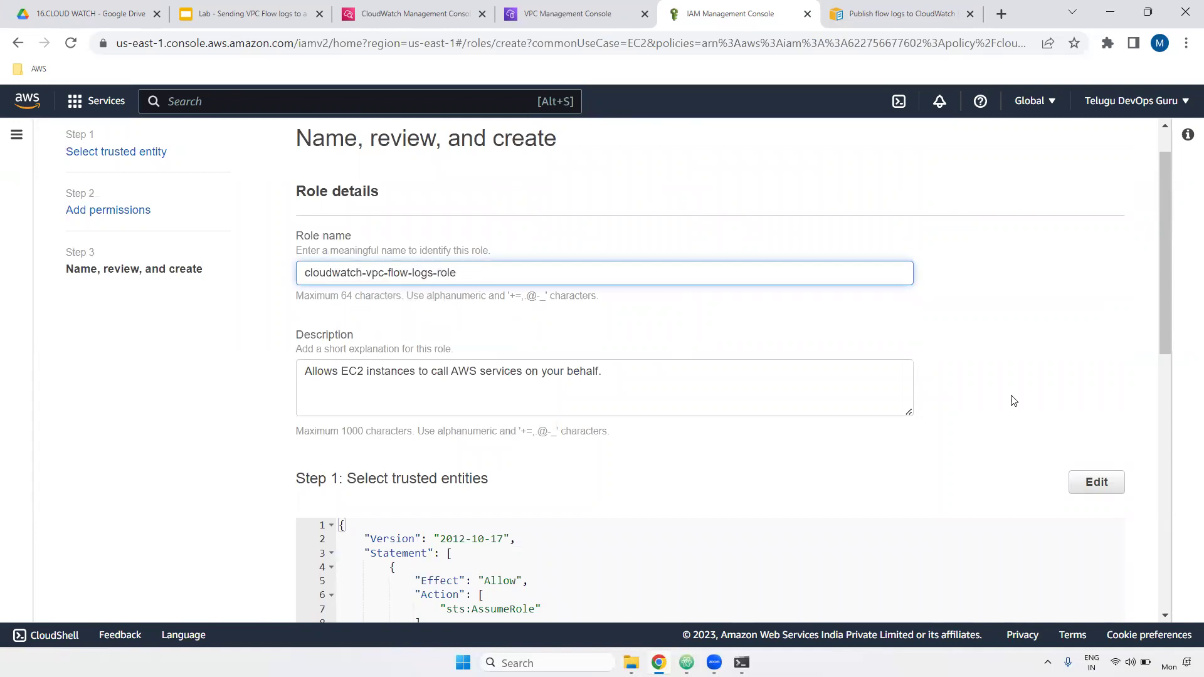
# - Add a tag with key Name and value cloudwatch-vpc-flow-logs-role, and create the role
pyautogui.scroll(-15, 1042, 489)
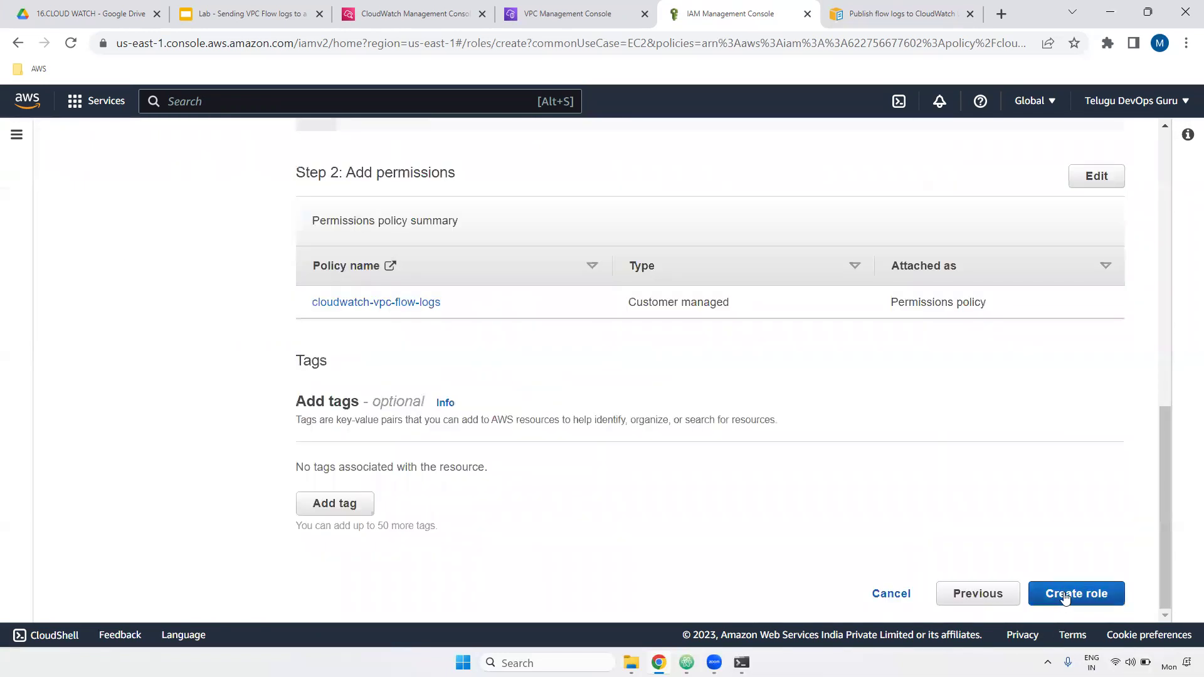
pyautogui.click(370, 499)
pyautogui.write('Name')
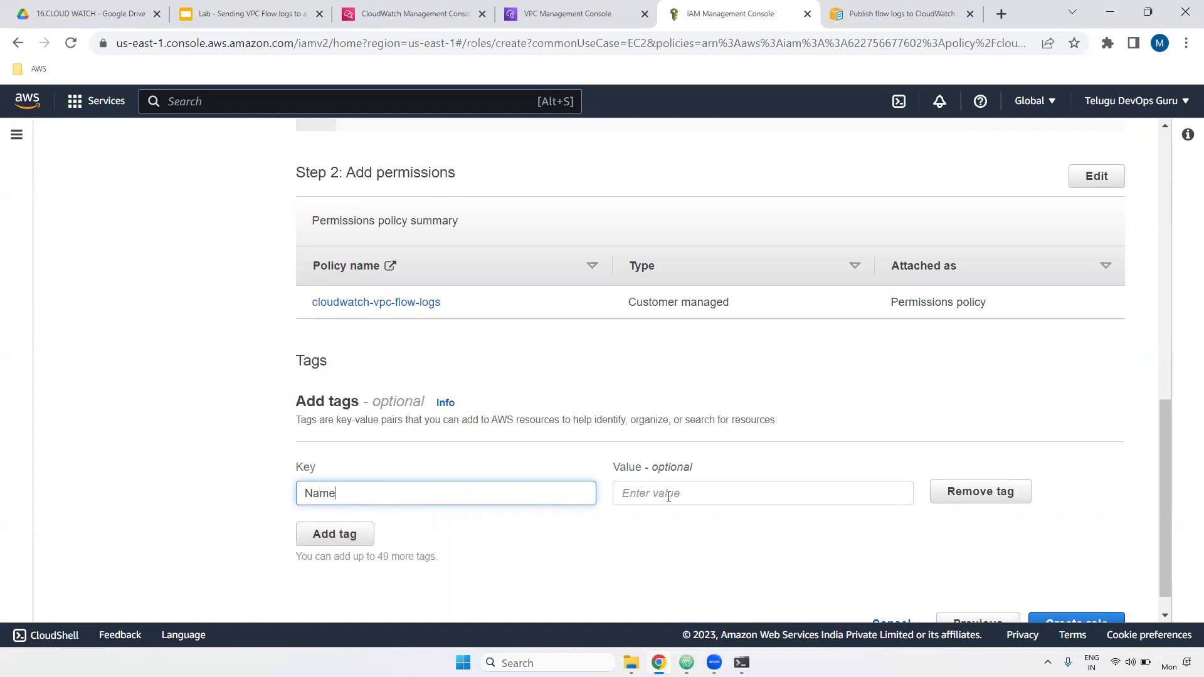
pyautogui.click(669, 497)
pyautogui.write('cloudwatch-vpc-flow-logs')
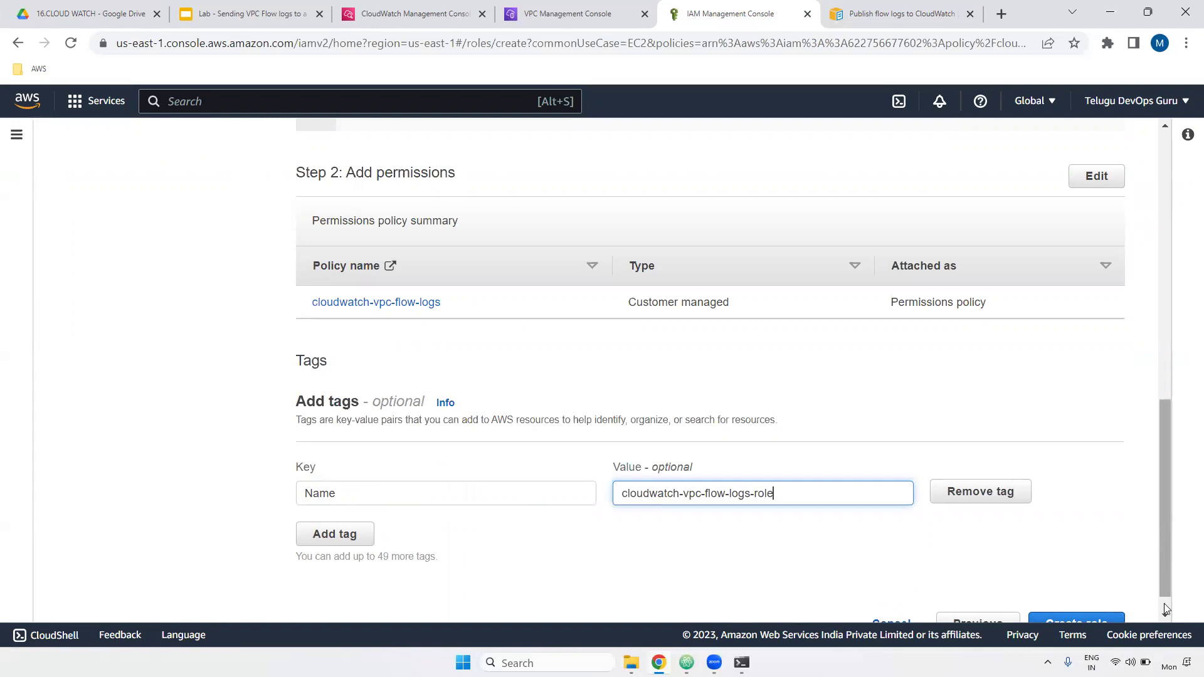
pyautogui.scroll(-1, 1070, 613)
pyautogui.click(1086, 567)
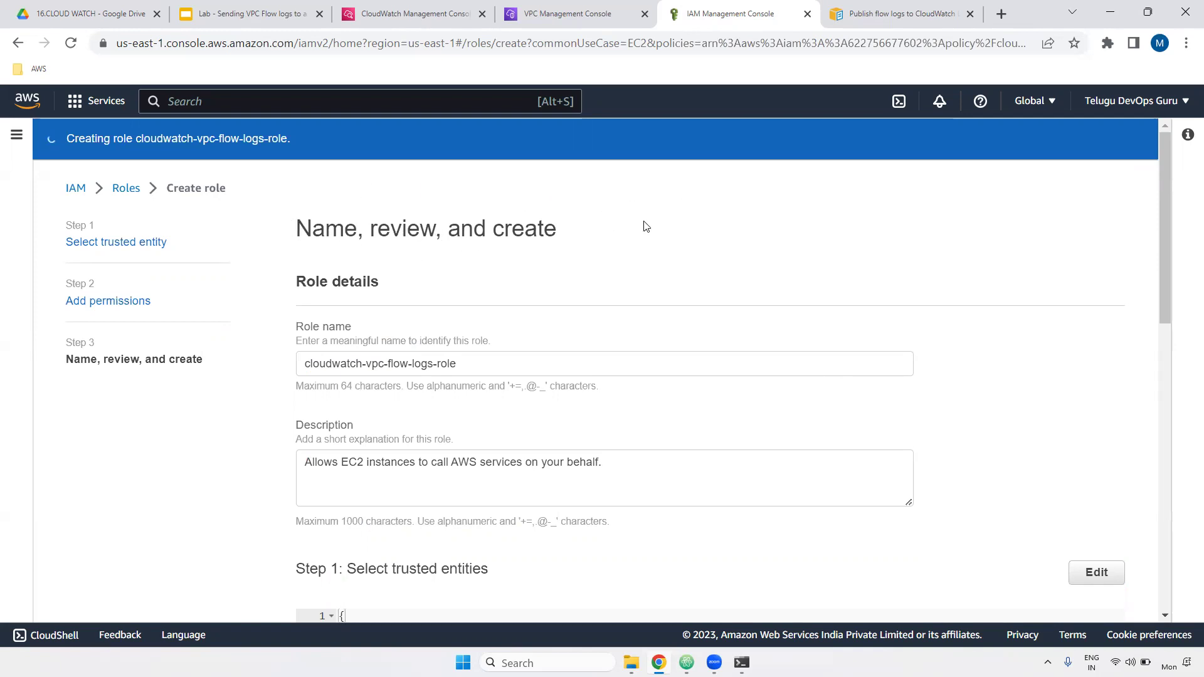
# - Switch to the AWS flow logs documentation, review the role's trust policy for vpc-flow-logs.amazonaws.com and copy its JSON
pyautogui.click(854, 9)
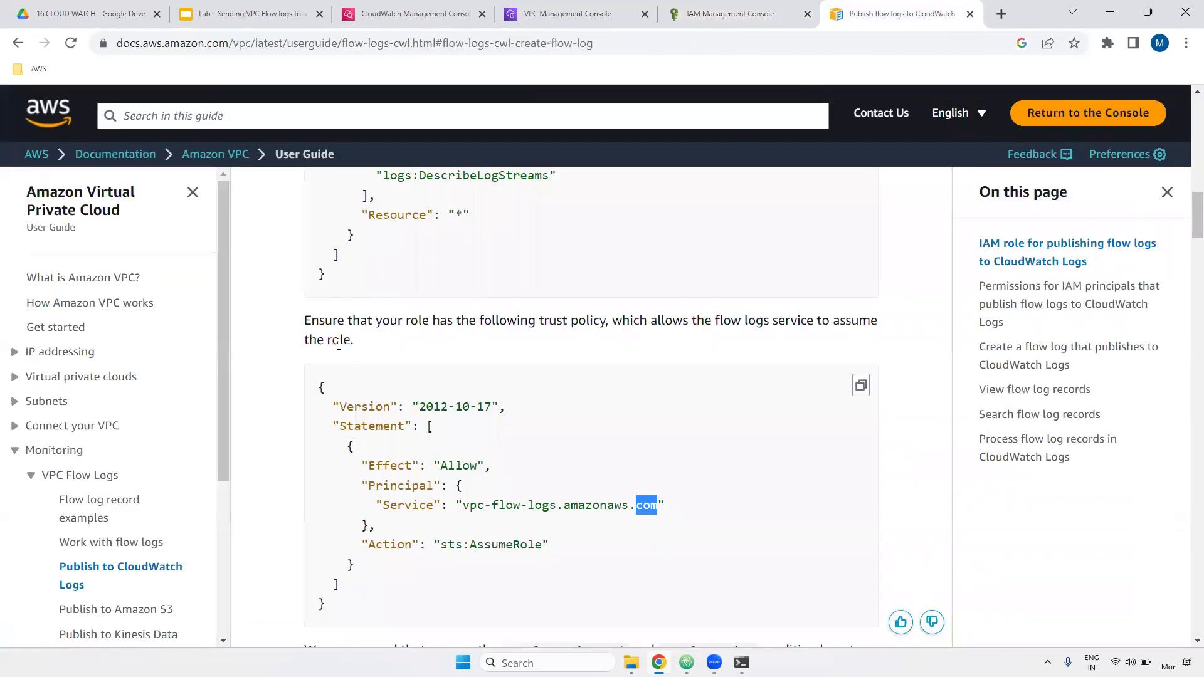
pyautogui.moveTo(308, 314); pyautogui.dragTo(603, 318)
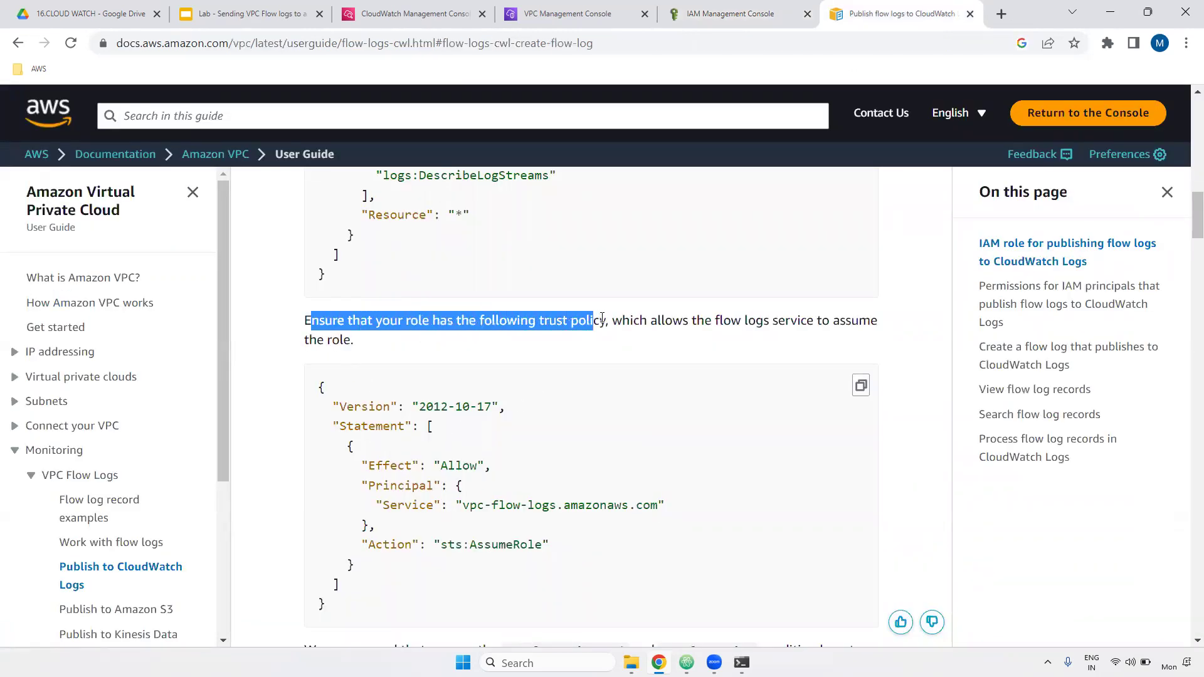
pyautogui.moveTo(333, 371); pyautogui.dragTo(693, 516)
pyautogui.click(860, 385)
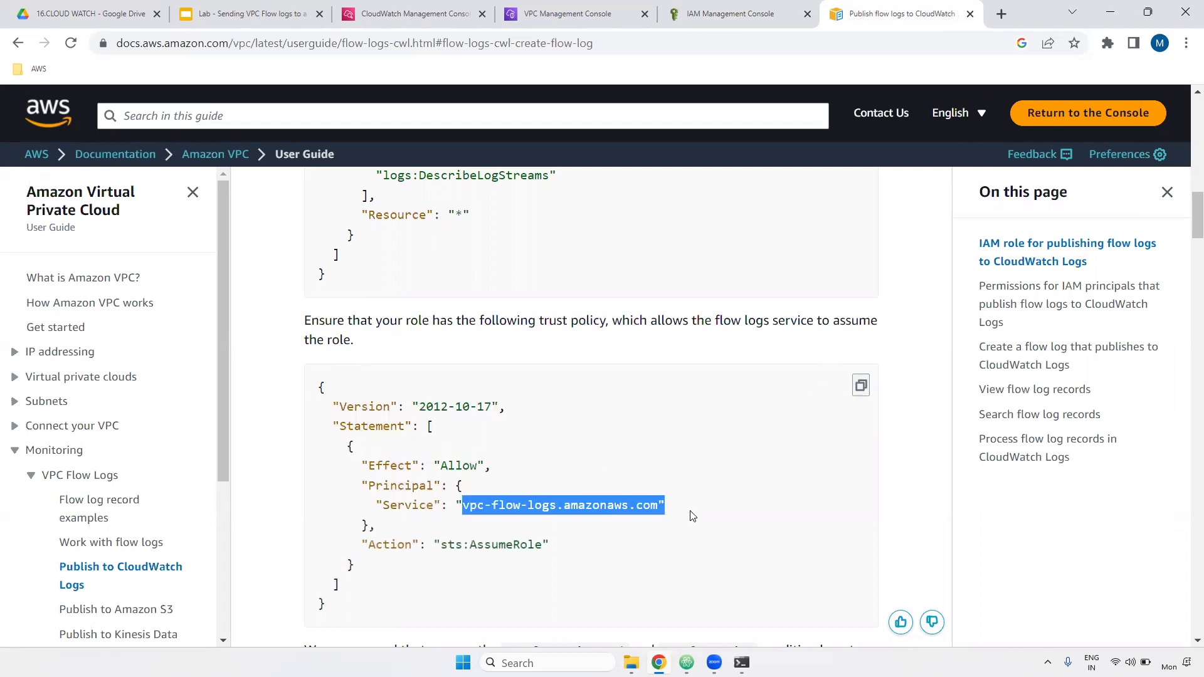
pyautogui.click(546, 509)
pyautogui.doubleClick(539, 506)
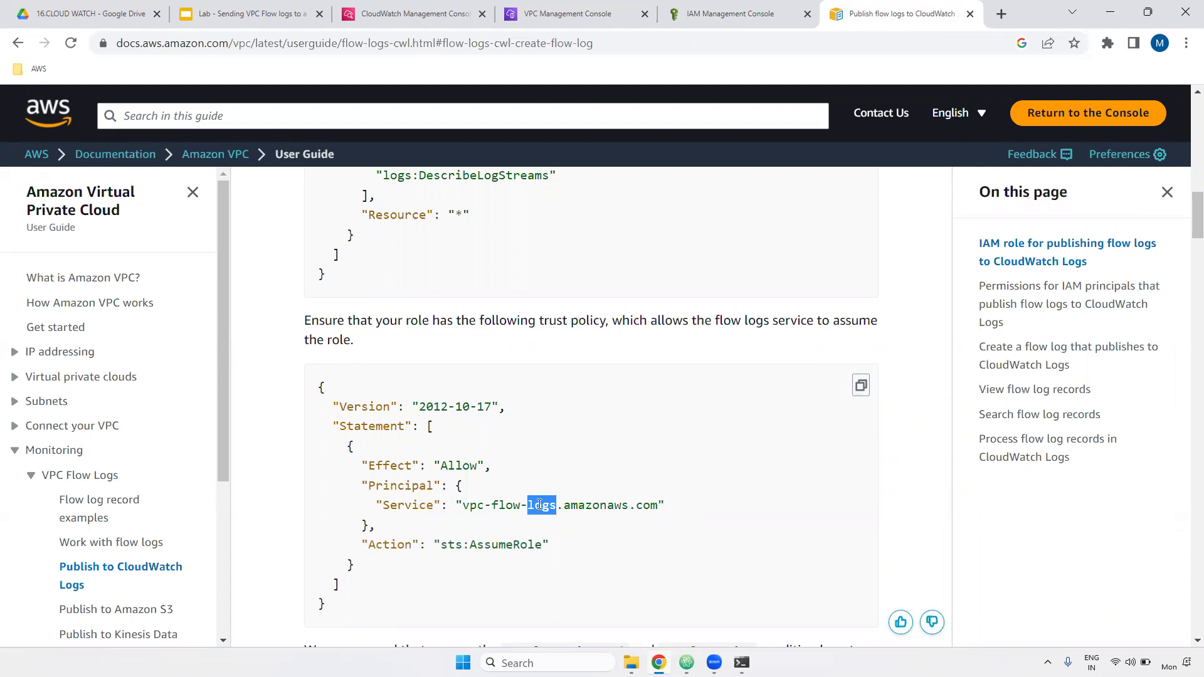
pyautogui.doubleClick(506, 504)
pyautogui.moveTo(679, 511); pyautogui.dragTo(465, 526)
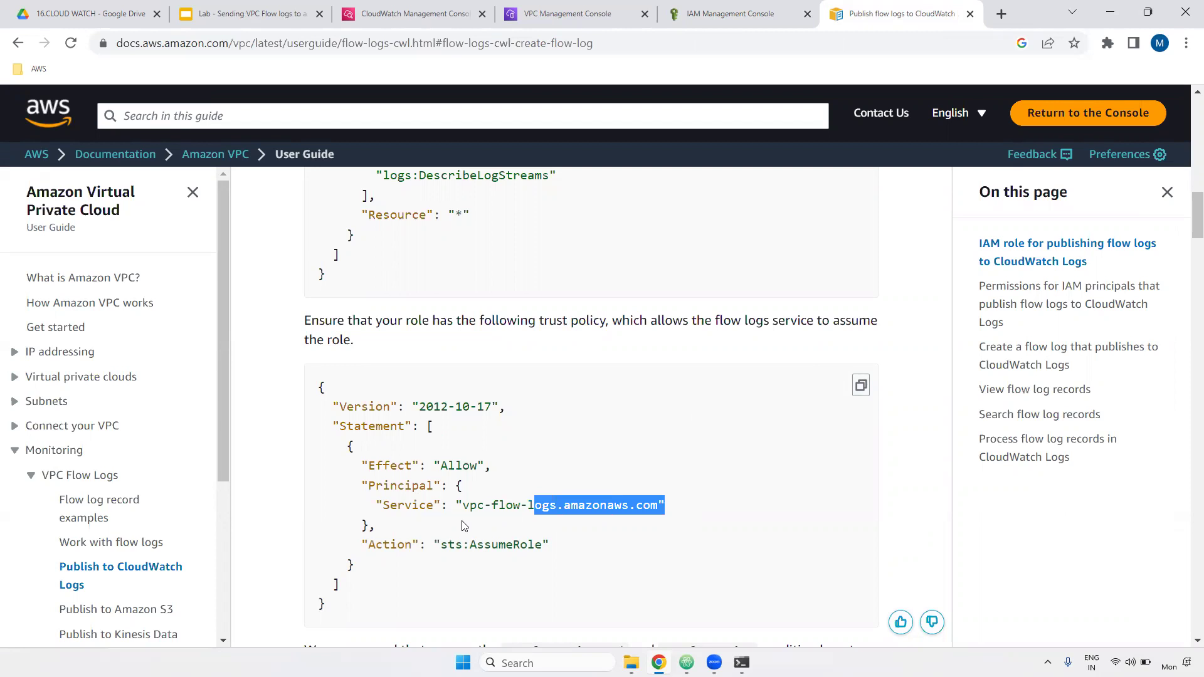
pyautogui.tripleClick(490, 543)
pyautogui.click(861, 385)
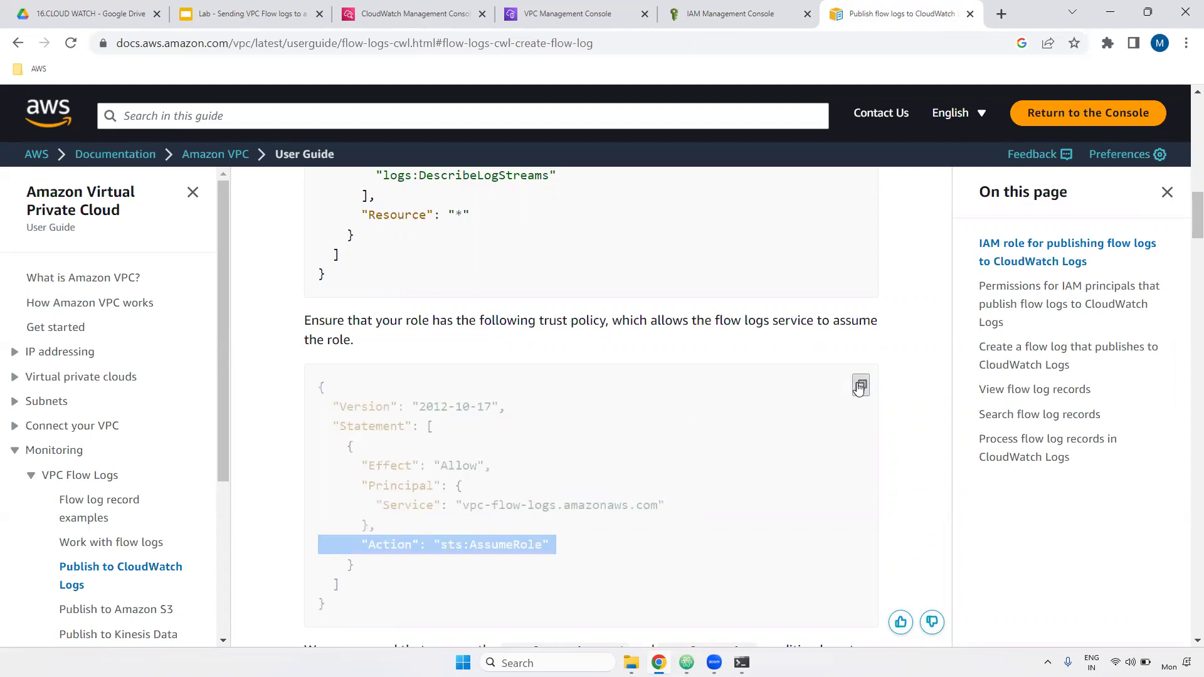
# - Return to IAM, search the roles for flow and open cloudwatch-vpc-flow-logs-role
pyautogui.hotkey('ctrl', 'shift', 'Tab')
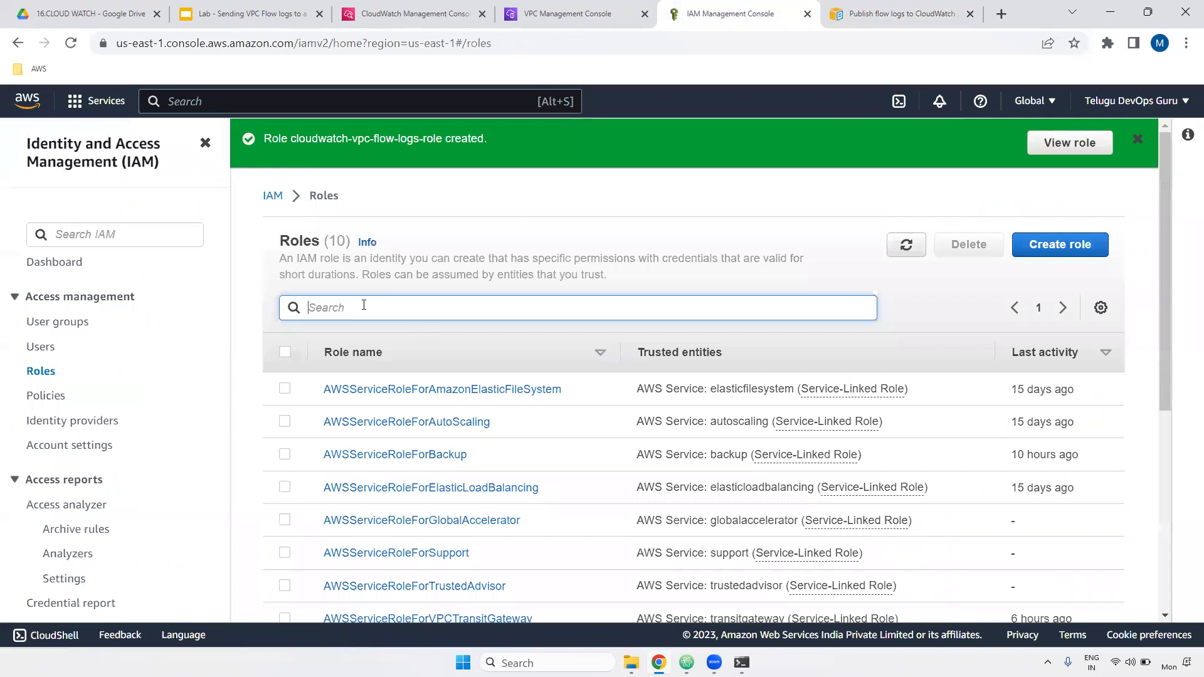
pyautogui.write('flow')
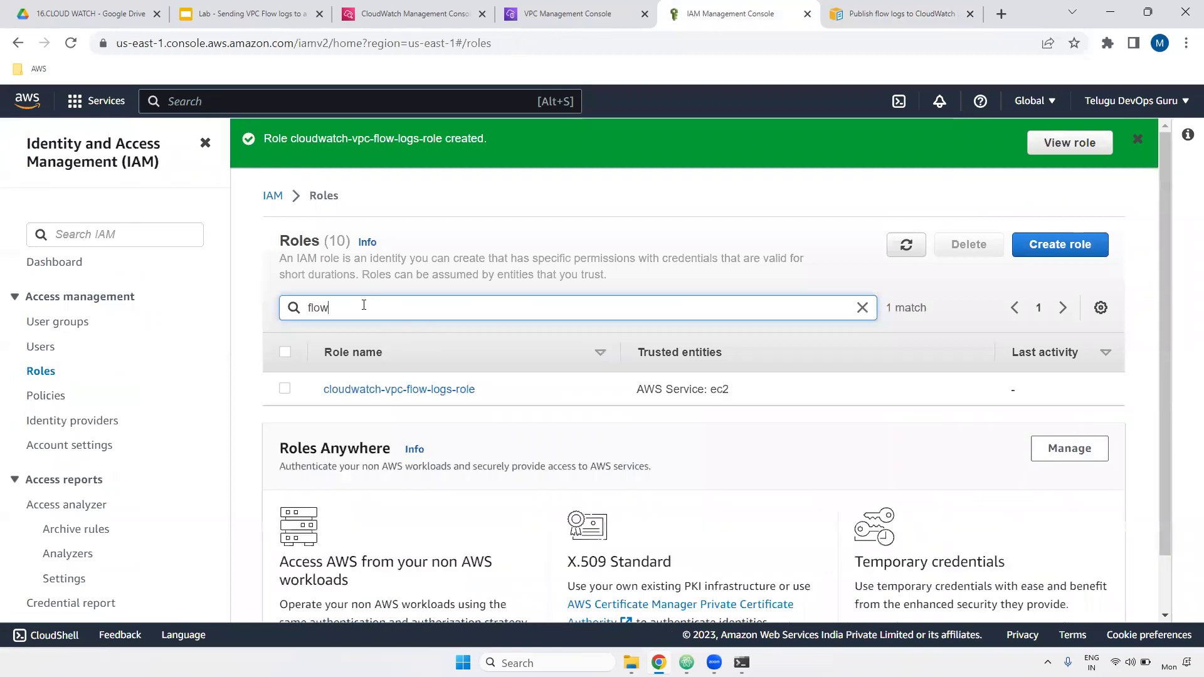
pyautogui.click(390, 390)
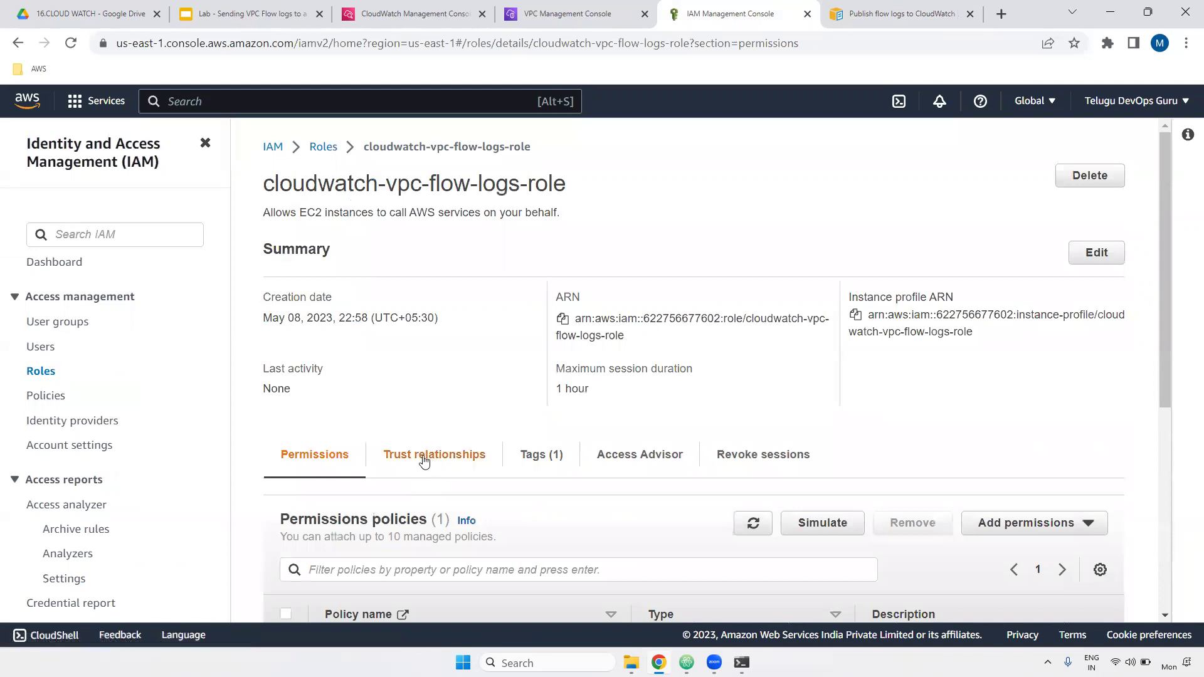
# - Replace the role's trust policy with the copied JSON for the vpc-flow-logs.amazonaws.com service and update the policy
pyautogui.click(443, 461)
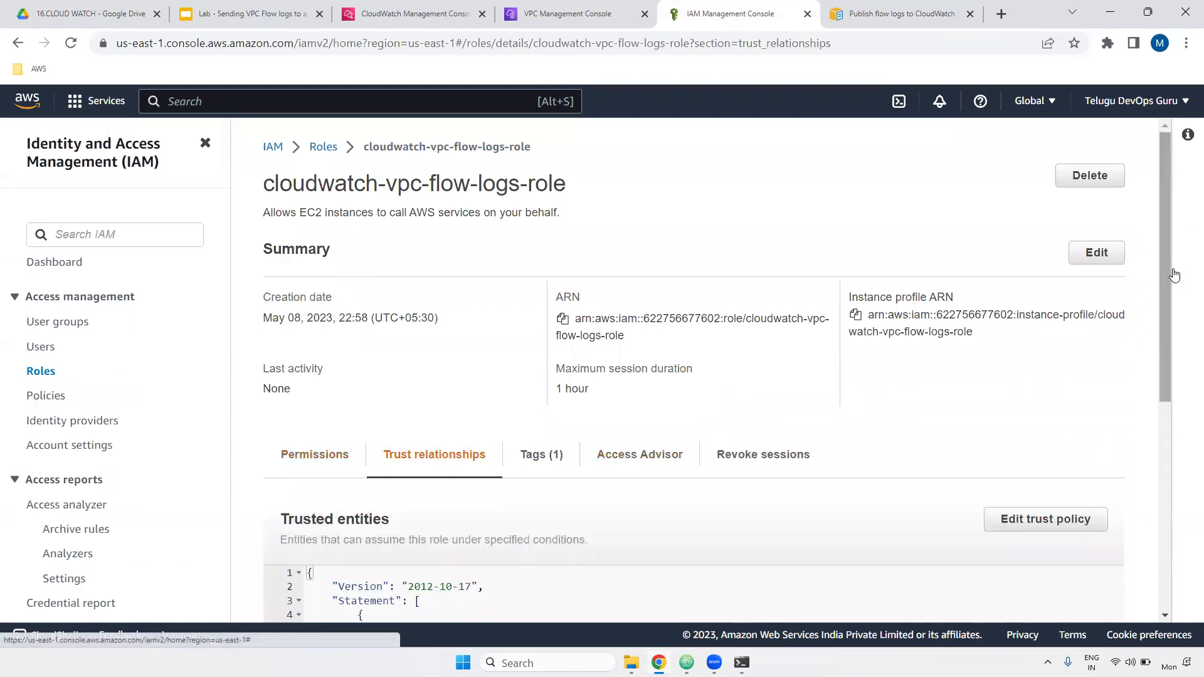
pyautogui.moveTo(1168, 280); pyautogui.dragTo(1175, 402)
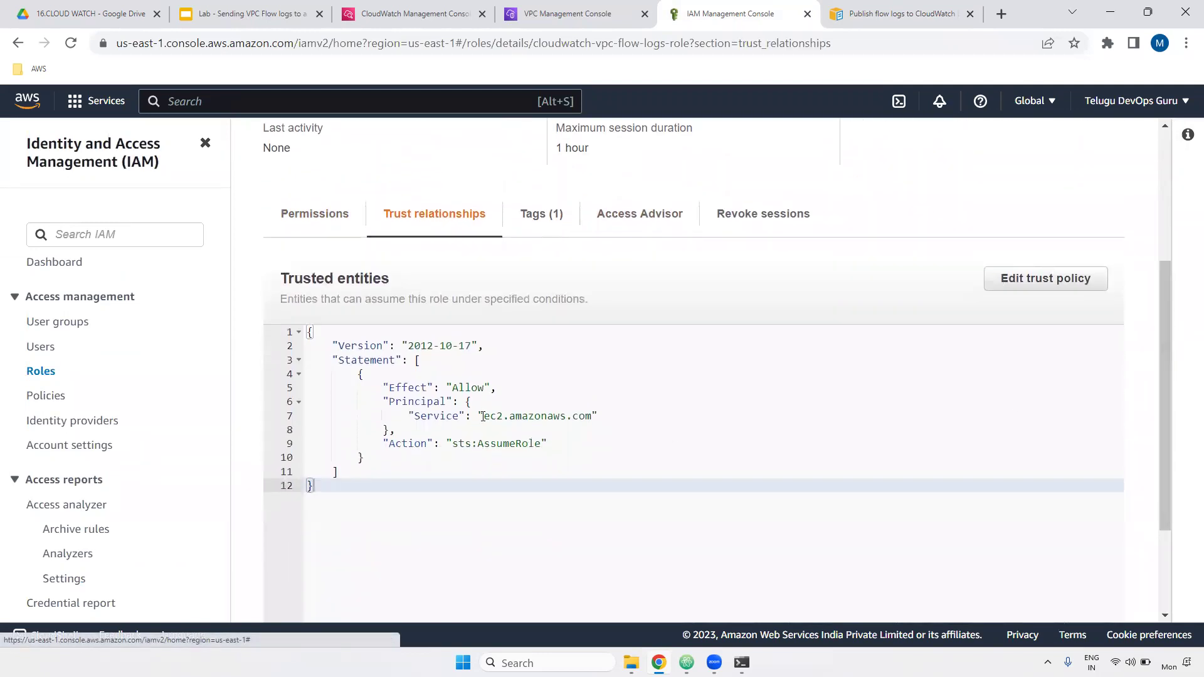
pyautogui.moveTo(482, 417); pyautogui.dragTo(599, 417)
pyautogui.click(1039, 277)
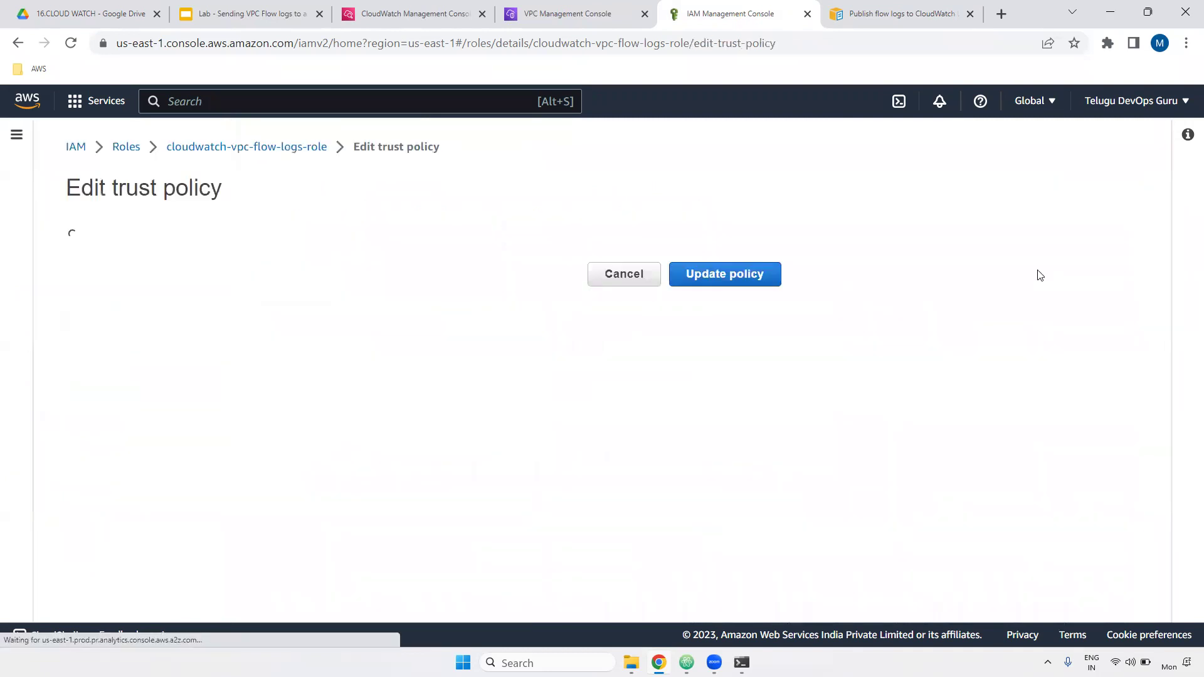
pyautogui.click(278, 351)
pyautogui.hotkey('ctrl', 'a')
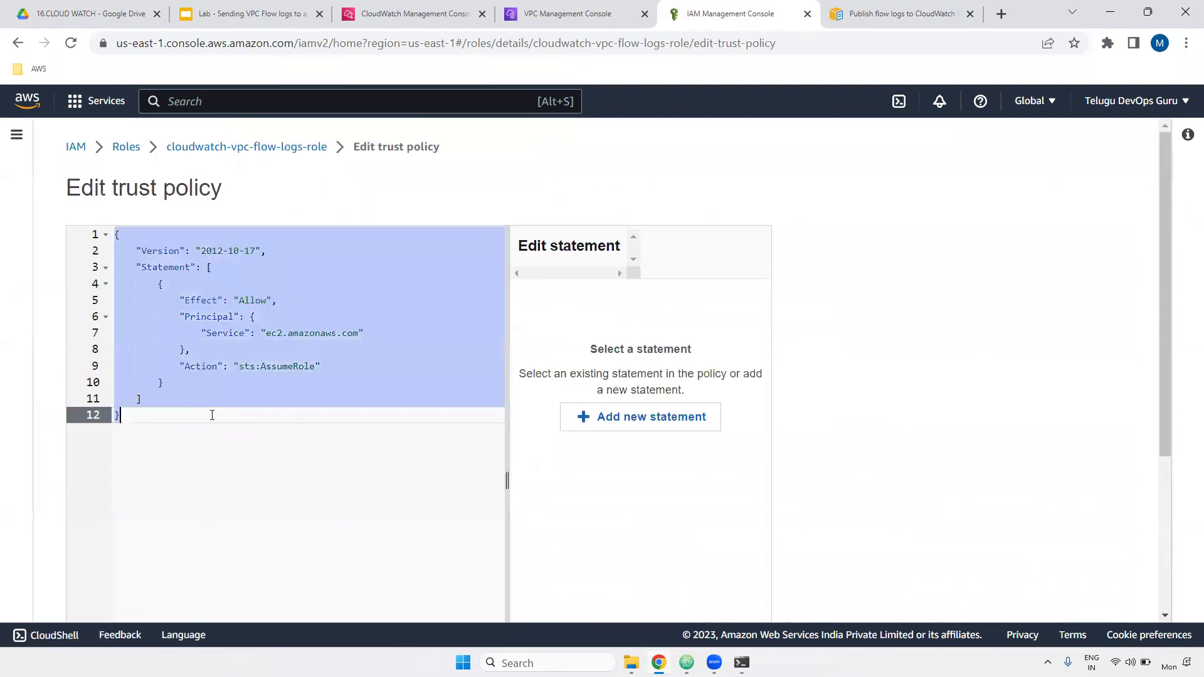
pyautogui.hotkey('ctrl', 'v')
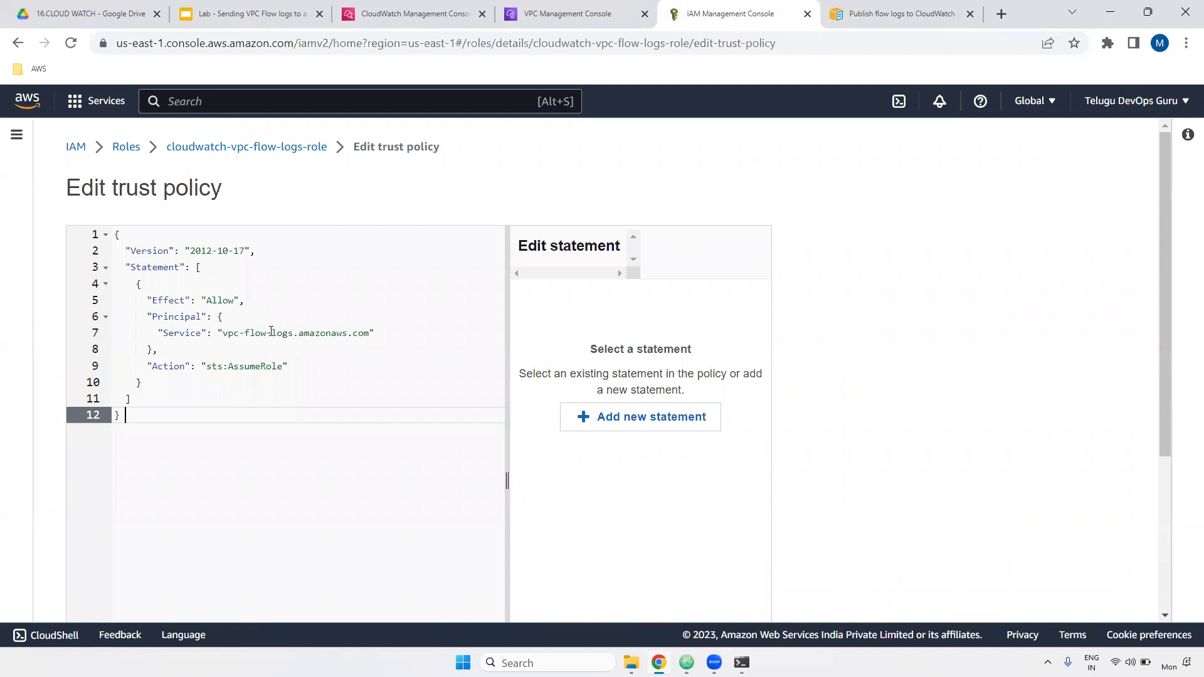
pyautogui.moveTo(223, 333); pyautogui.dragTo(399, 334)
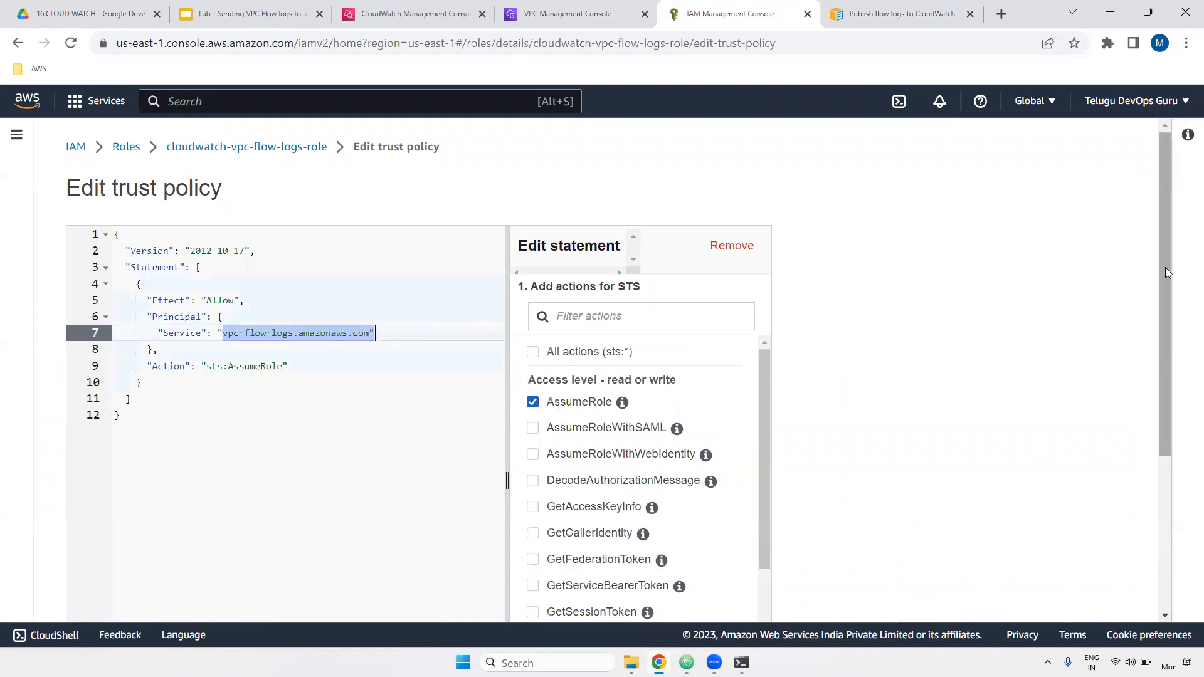
pyautogui.scroll(-4, 1169, 264)
pyautogui.click(712, 595)
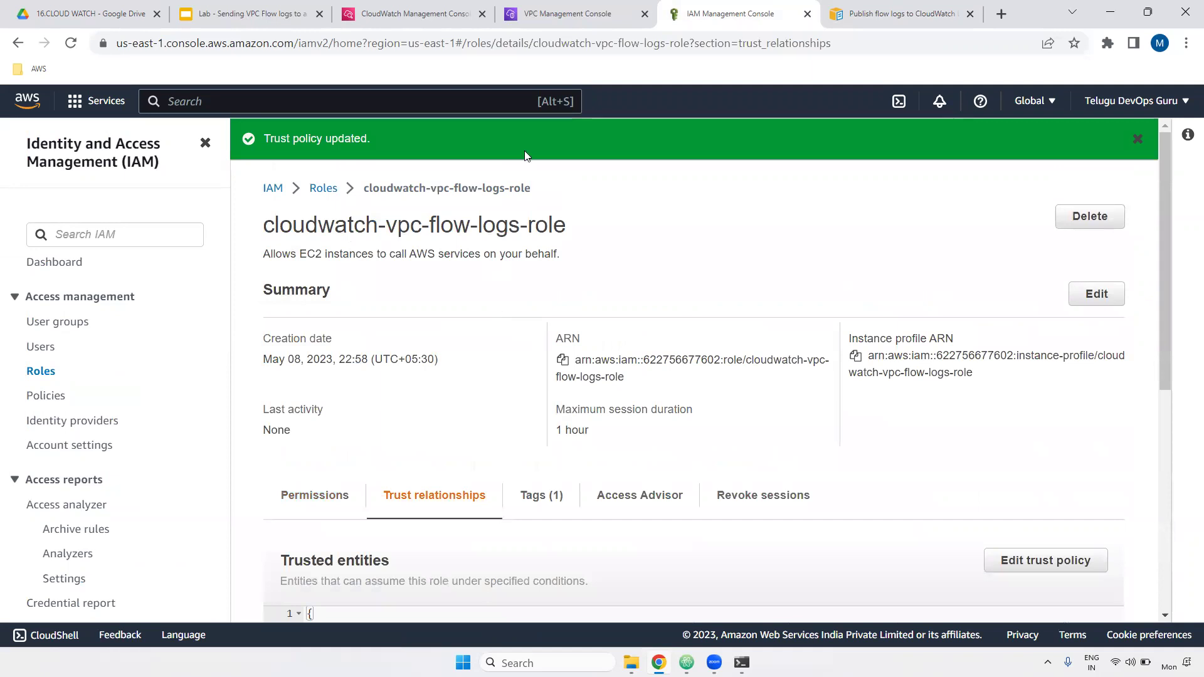
# - Return to the VPC flow log form, refresh the IAM roles, filter them by vpc and select cloudwatch-vpc-flow-logs-role
pyautogui.click(385, 8)
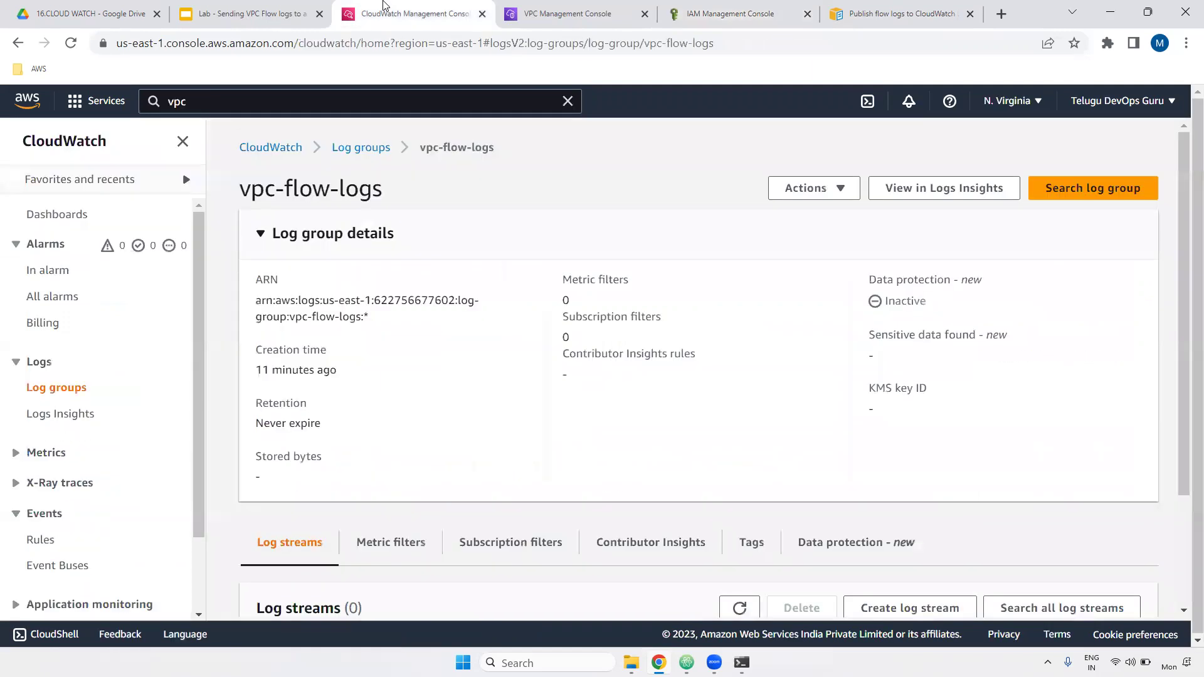
pyautogui.click(568, 14)
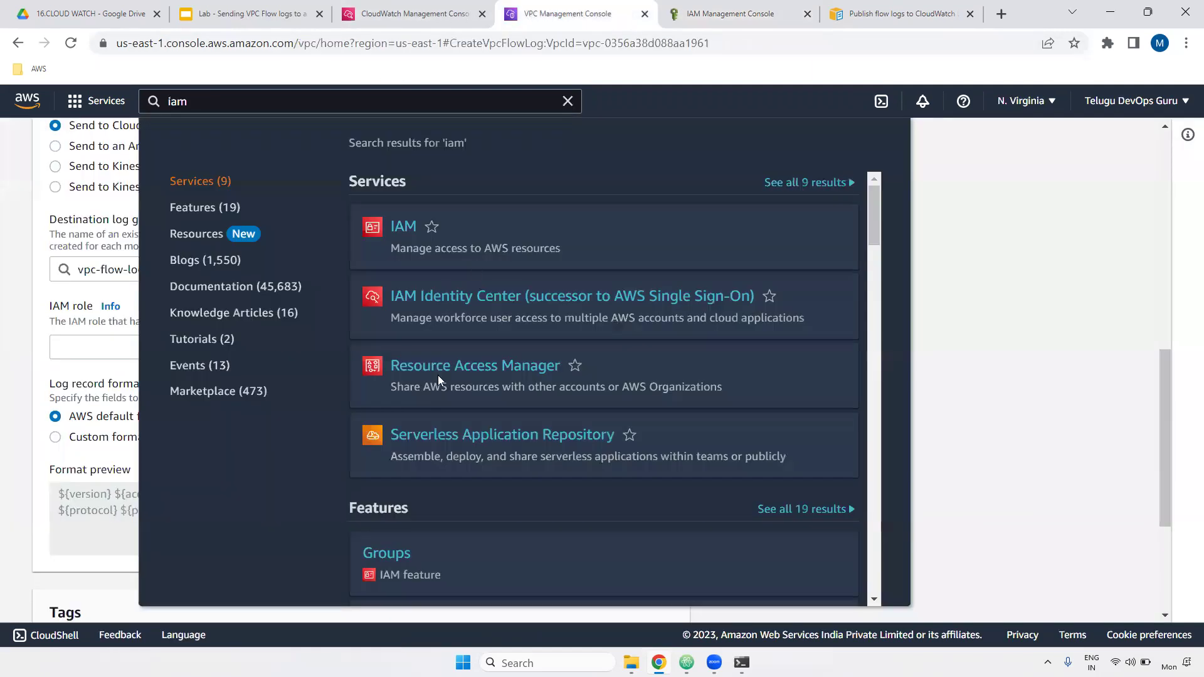
pyautogui.click(1003, 282)
pyautogui.click(548, 347)
pyautogui.click(462, 350)
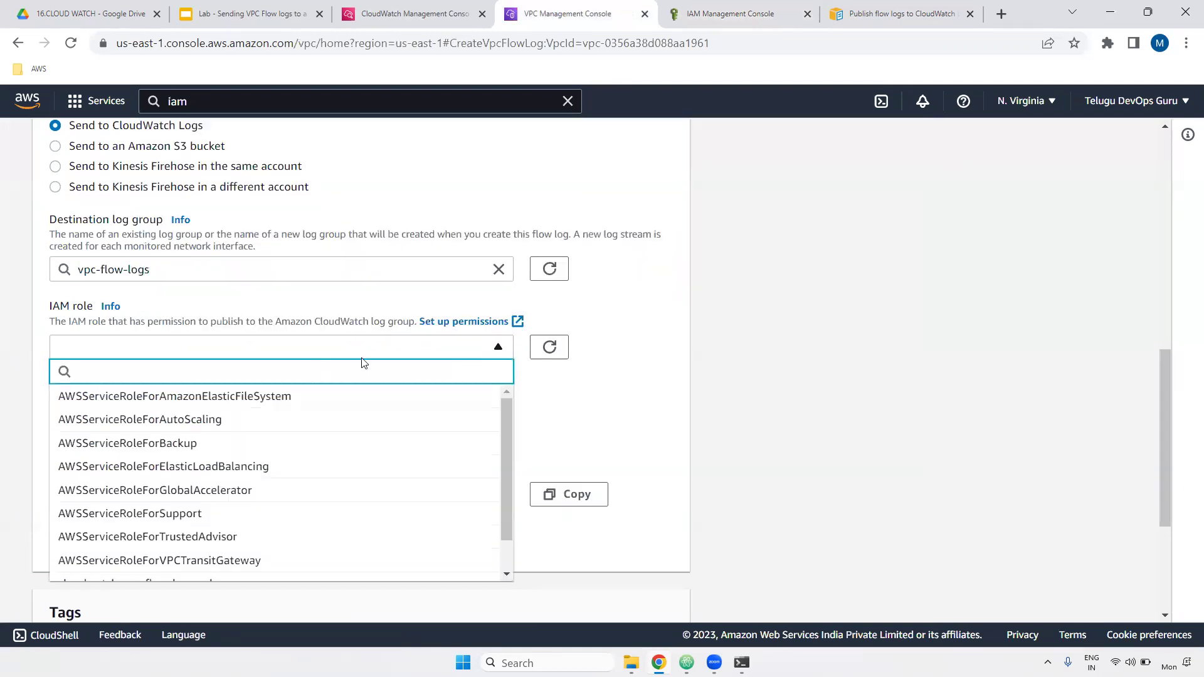
pyautogui.write('vpc')
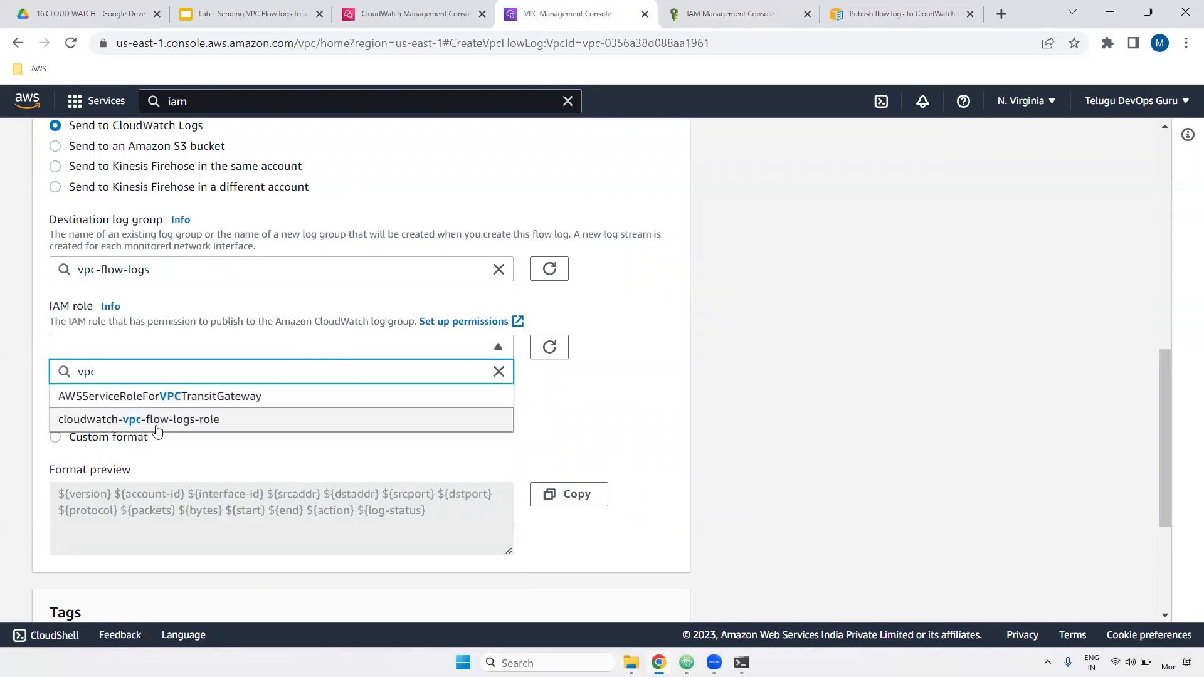
pyautogui.click(217, 421)
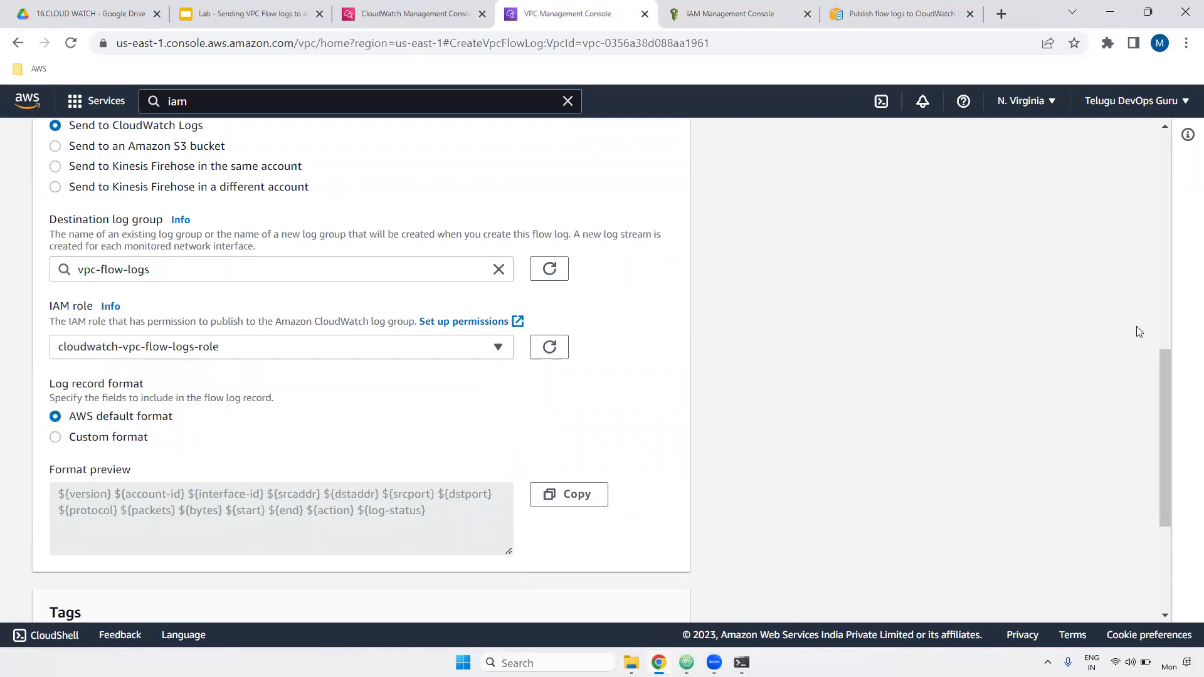
# - Review the AWS default log record format and its field preview, and create the flow log
pyautogui.moveTo(1170, 385); pyautogui.dragTo(1163, 452)
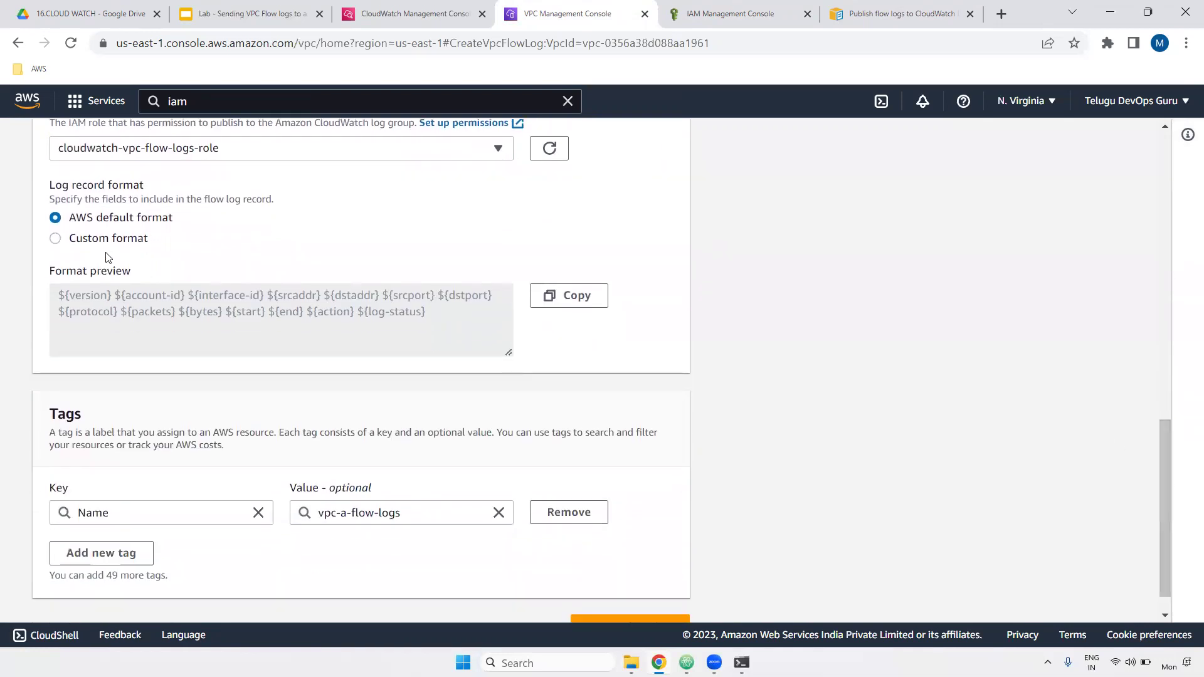
pyautogui.moveTo(62, 195); pyautogui.dragTo(128, 220)
pyautogui.tripleClick(127, 219)
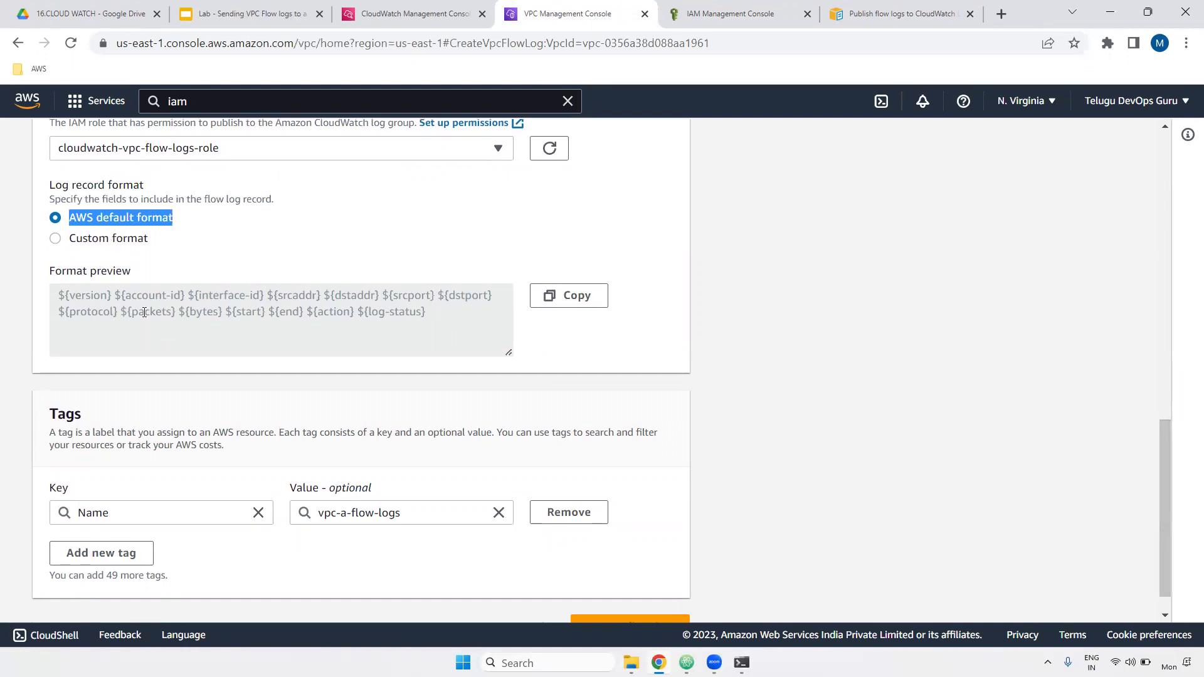
pyautogui.moveTo(61, 294); pyautogui.dragTo(449, 330)
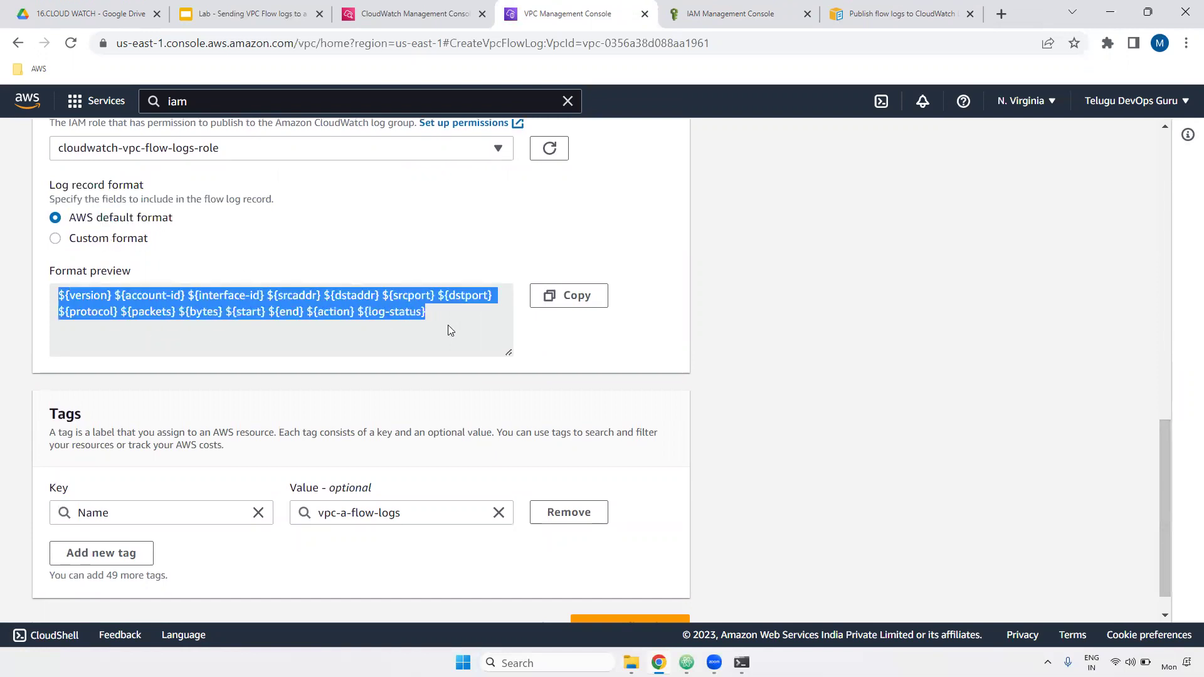
pyautogui.scroll(-1, 1167, 439)
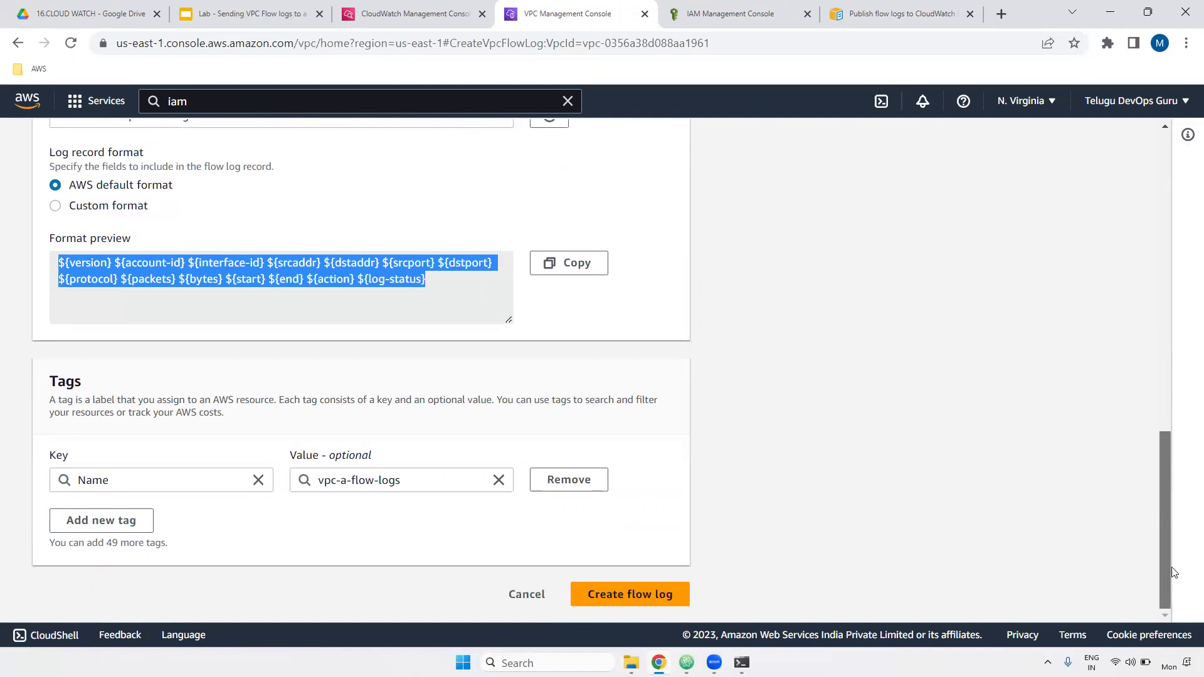
pyautogui.click(654, 589)
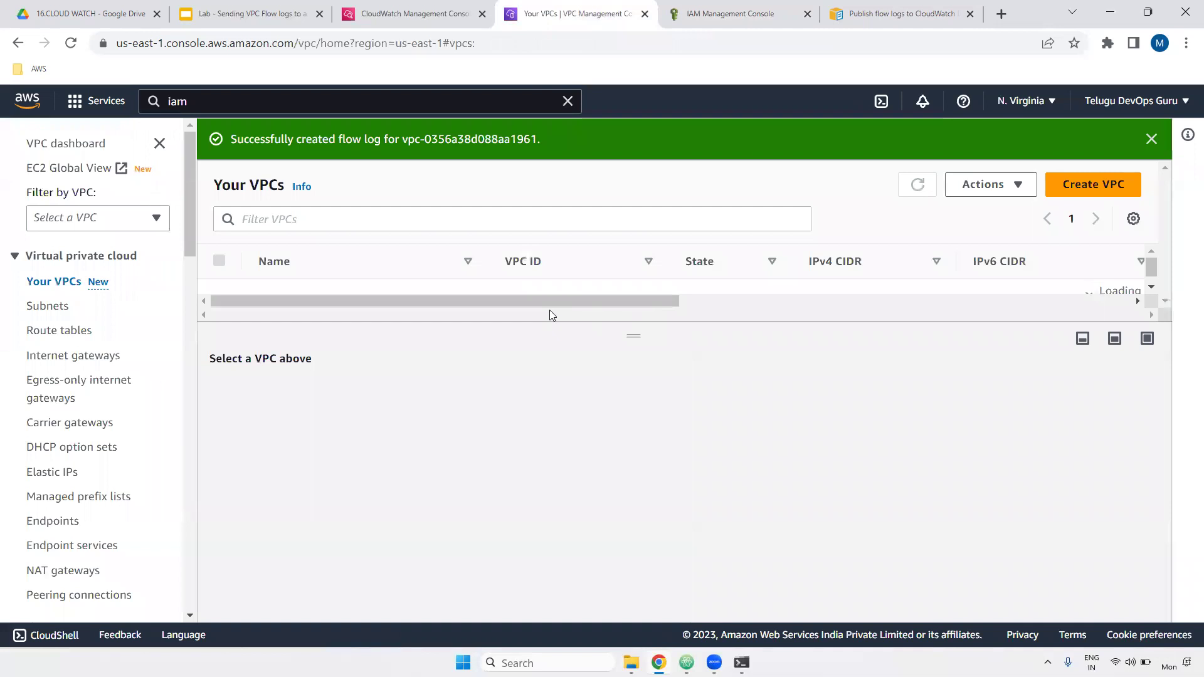
# - Review the flow log listed for VPC-A, including its destination, IAM role ARN, aggregation interval, creation time and status
pyautogui.click(518, 399)
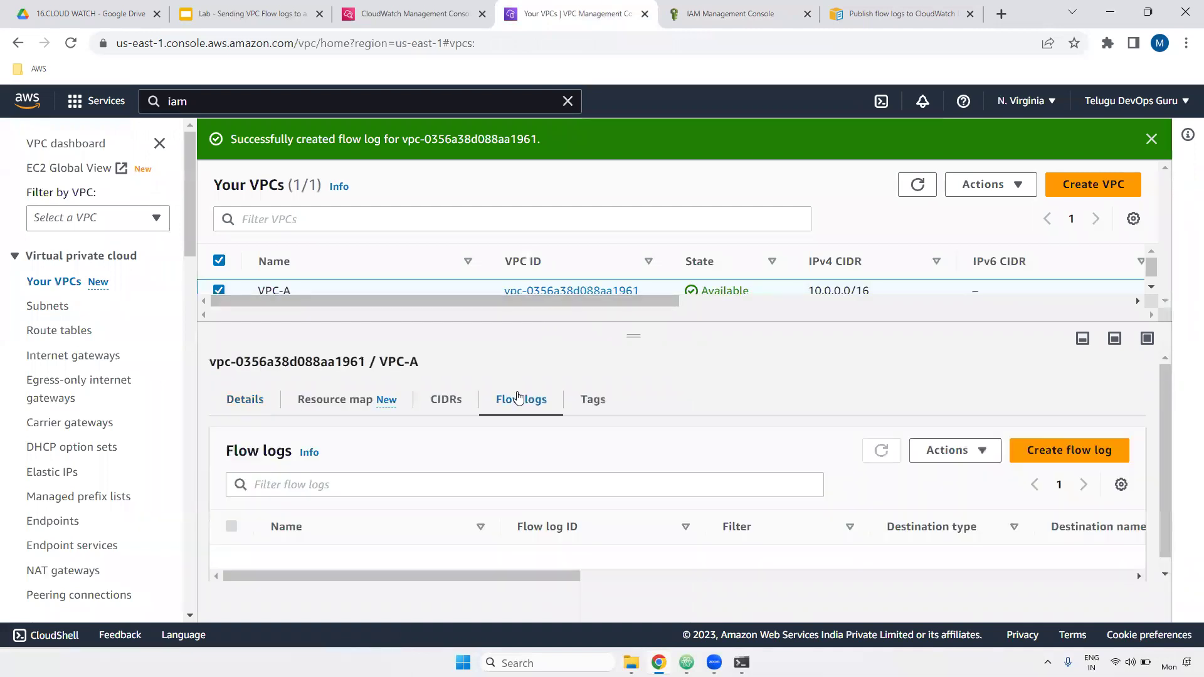
pyautogui.moveTo(521, 578); pyautogui.dragTo(719, 555)
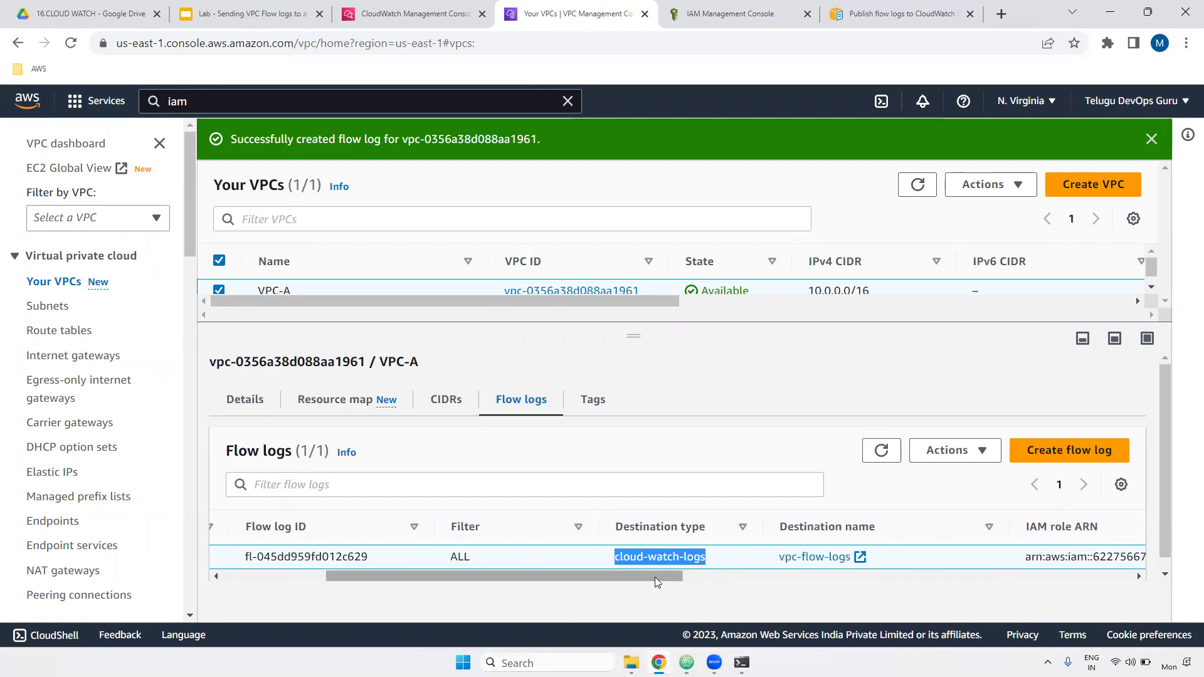
pyautogui.moveTo(655, 577); pyautogui.dragTo(772, 574)
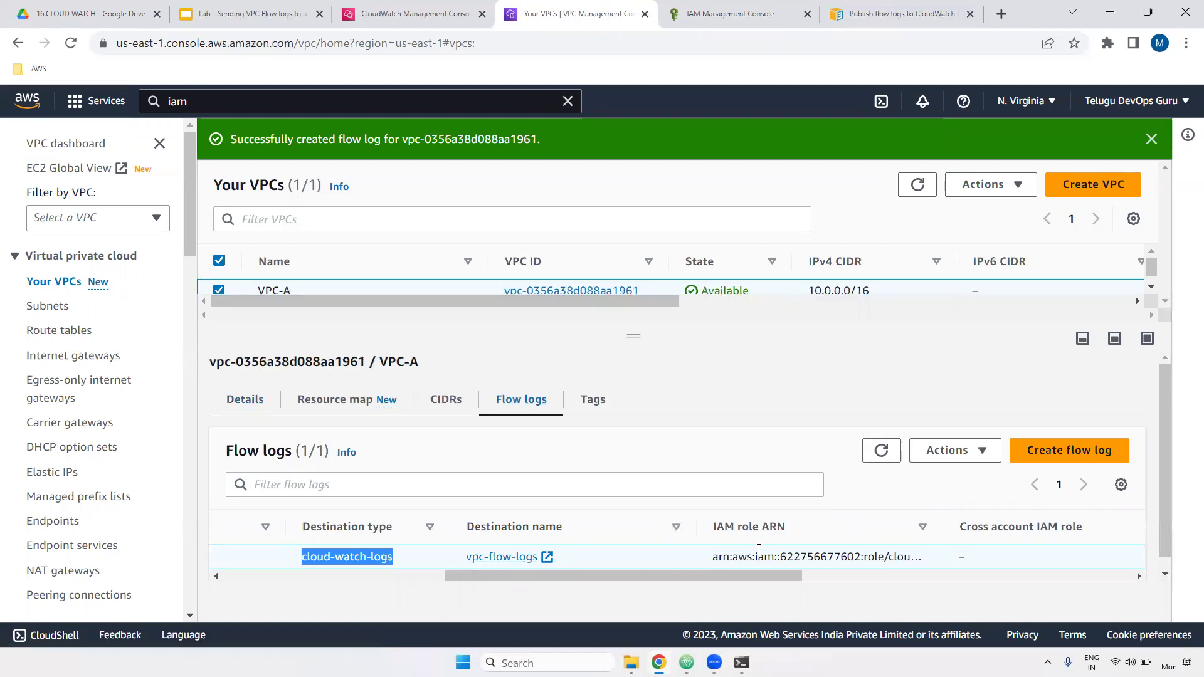
pyautogui.moveTo(716, 555); pyautogui.dragTo(921, 557)
pyautogui.moveTo(781, 576); pyautogui.dragTo(1041, 586)
pyautogui.moveTo(555, 557); pyautogui.dragTo(657, 558)
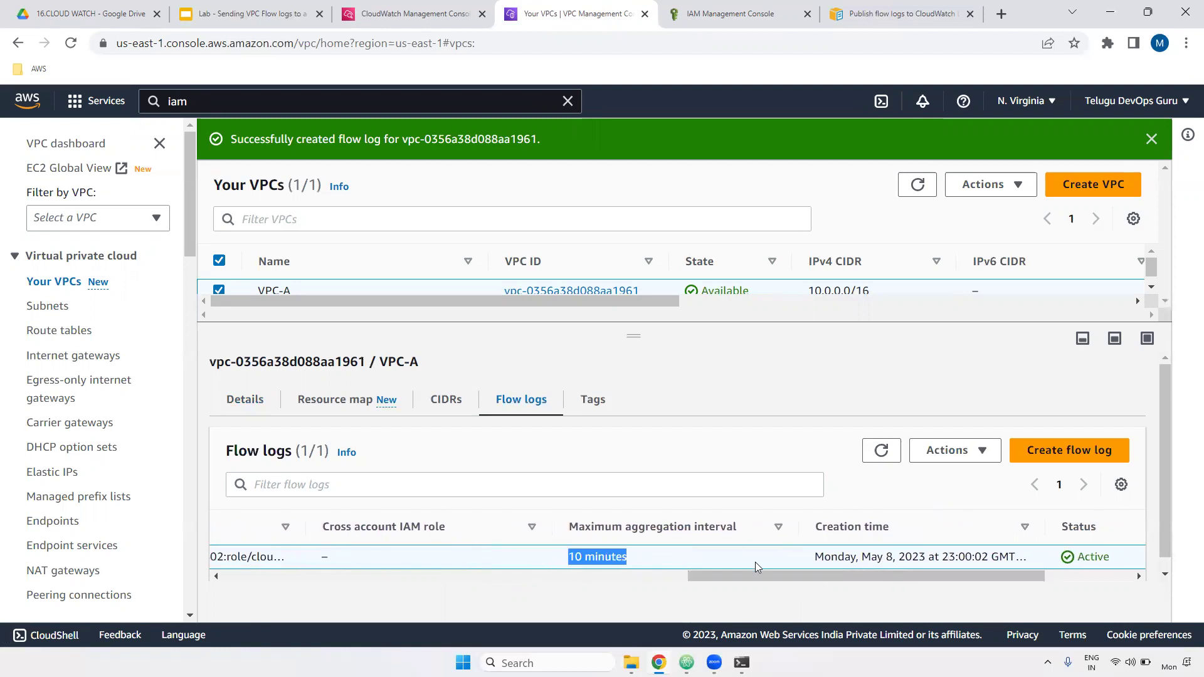
pyautogui.moveTo(815, 557); pyautogui.dragTo(1082, 577)
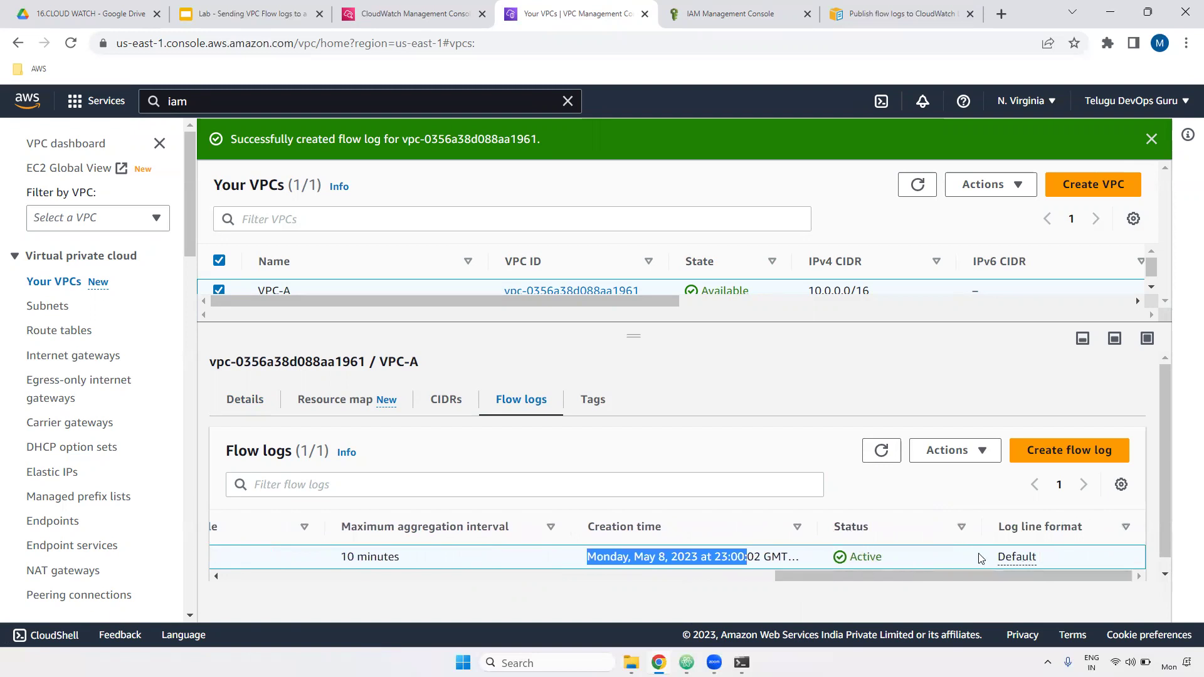
pyautogui.moveTo(873, 575); pyautogui.dragTo(321, 572)
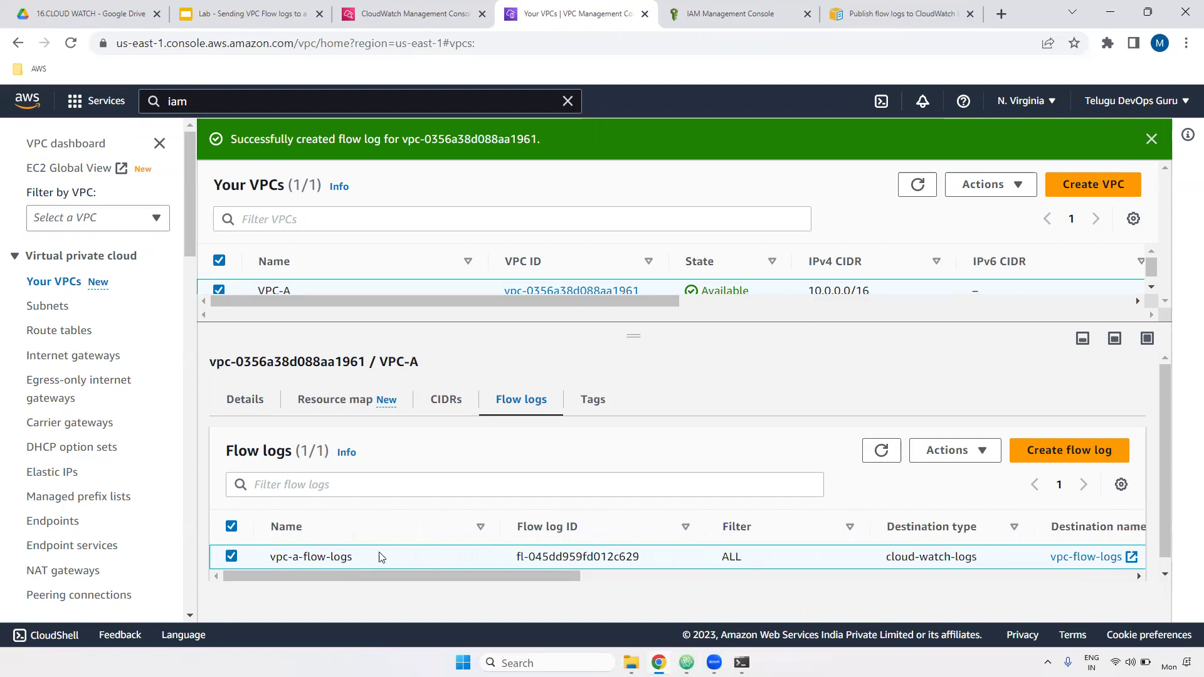
# - Open the flow log's destination log group vpc-flow-logs and refresh its log streams
pyautogui.click(1080, 559)
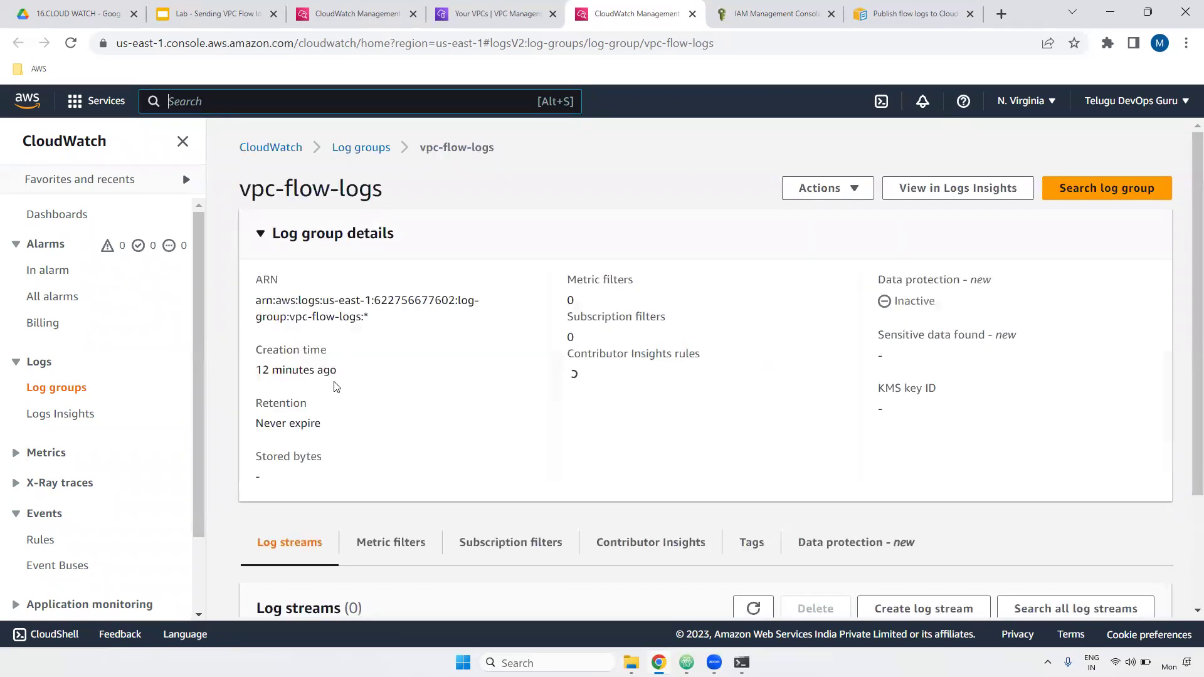
pyautogui.scroll(-3, 558, 455)
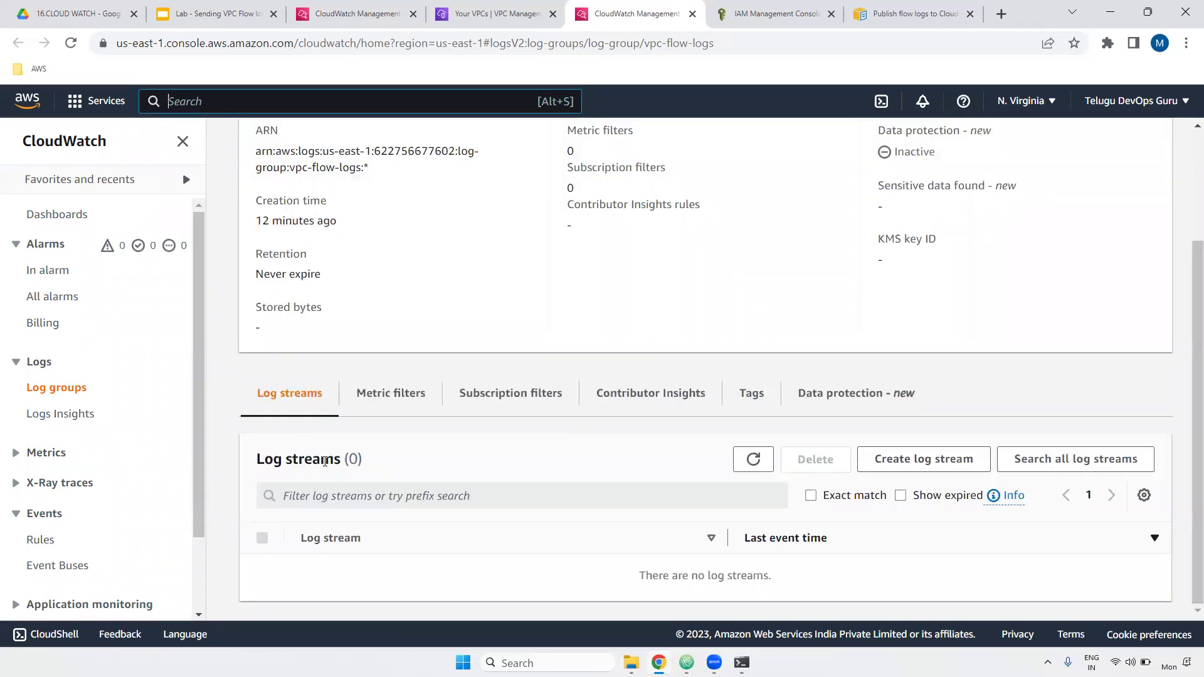
pyautogui.moveTo(257, 460); pyautogui.dragTo(412, 464)
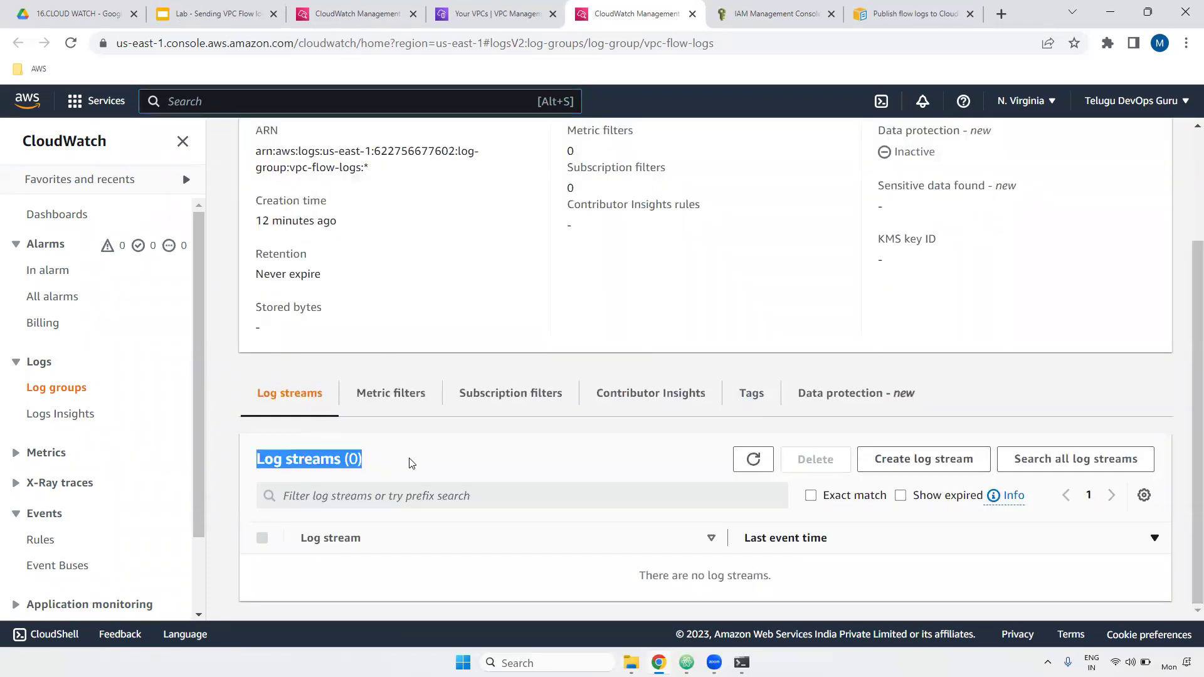
pyautogui.click(755, 462)
pyautogui.click(755, 463)
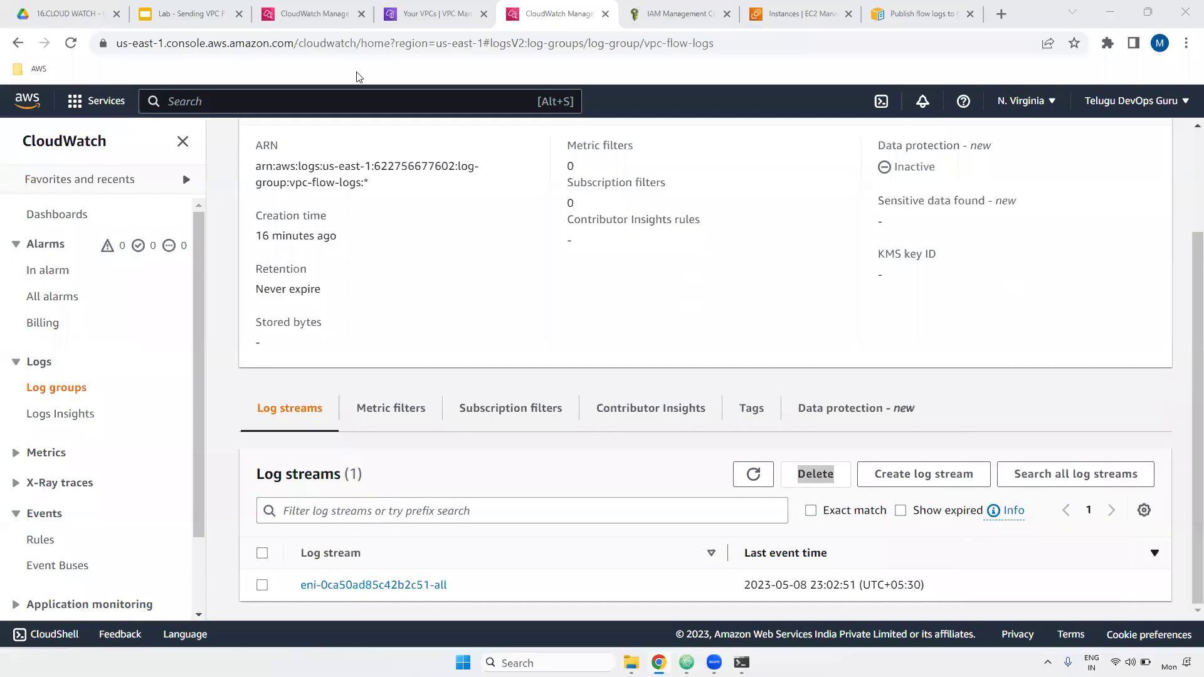
# - Open the network interface's log stream in the vpc-flow-logs group and look through its events back to the oldest one
pyautogui.scroll(3, 1195, 326)
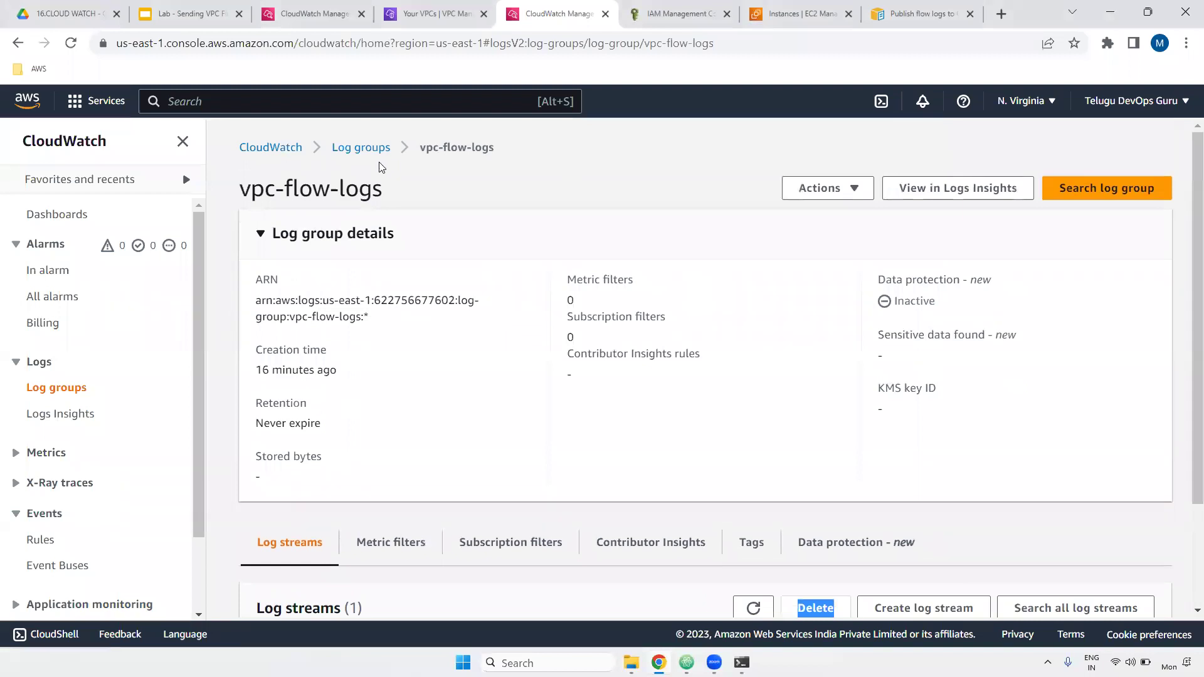
pyautogui.scroll(-2, 1179, 376)
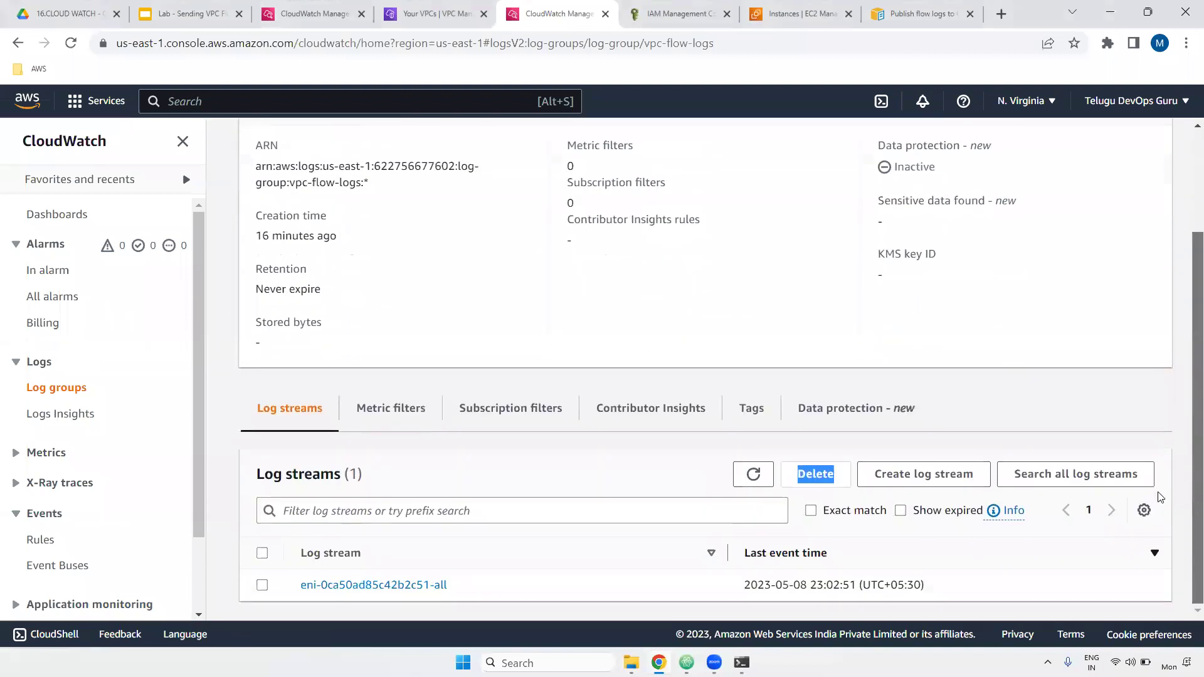
pyautogui.click(408, 587)
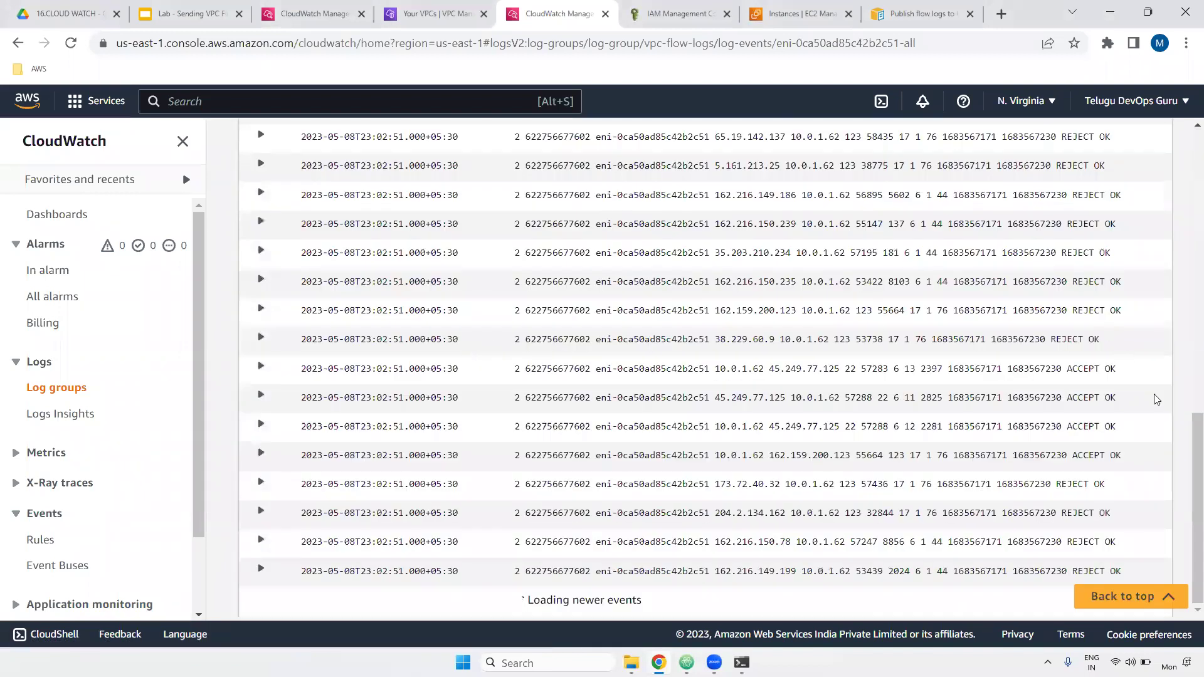
pyautogui.scroll(15, 1182, 251)
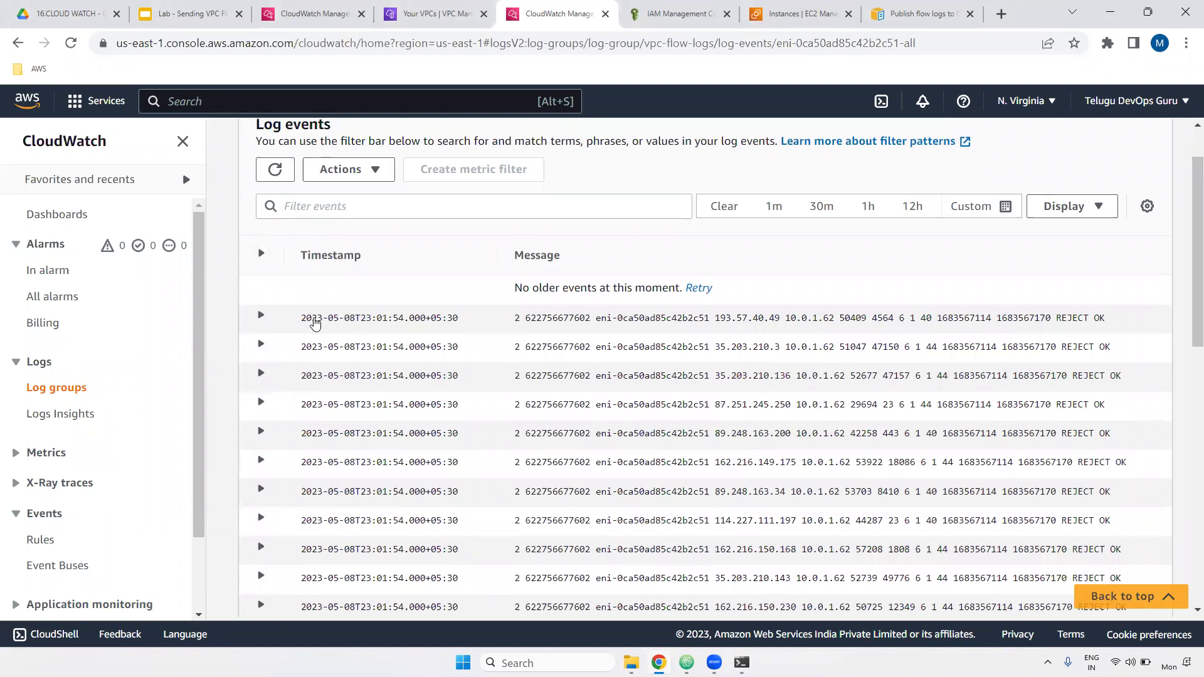
# - Expand the oldest log event and examine its fields, including interface ID, source and destination addresses, ports, start and end times, action and status
pyautogui.click(258, 317)
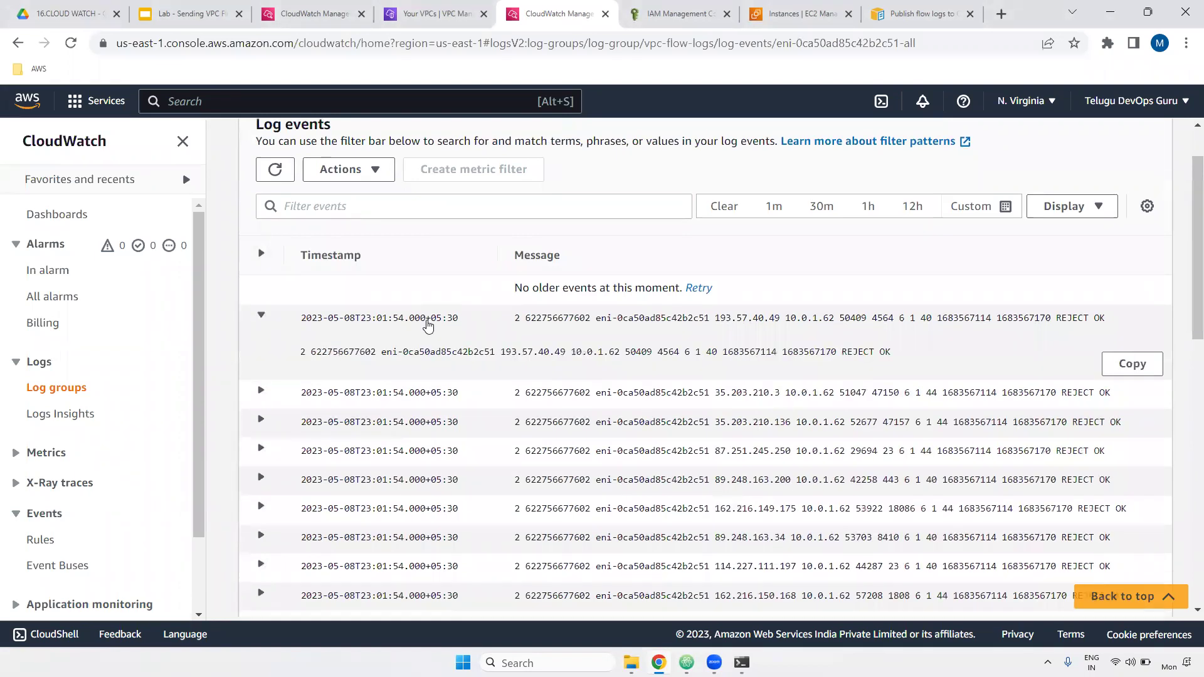
pyautogui.moveTo(313, 355); pyautogui.dragTo(303, 353)
pyautogui.doubleClick(317, 351)
pyautogui.doubleClick(429, 349)
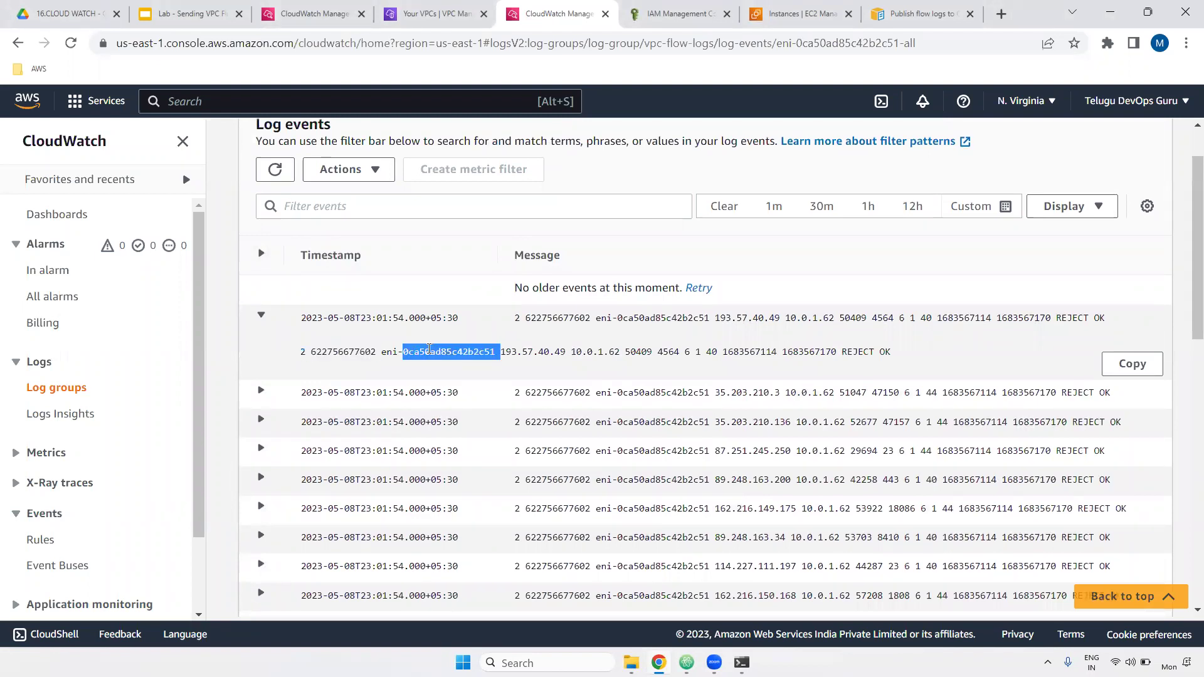
pyautogui.doubleClick(516, 352)
pyautogui.doubleClick(600, 354)
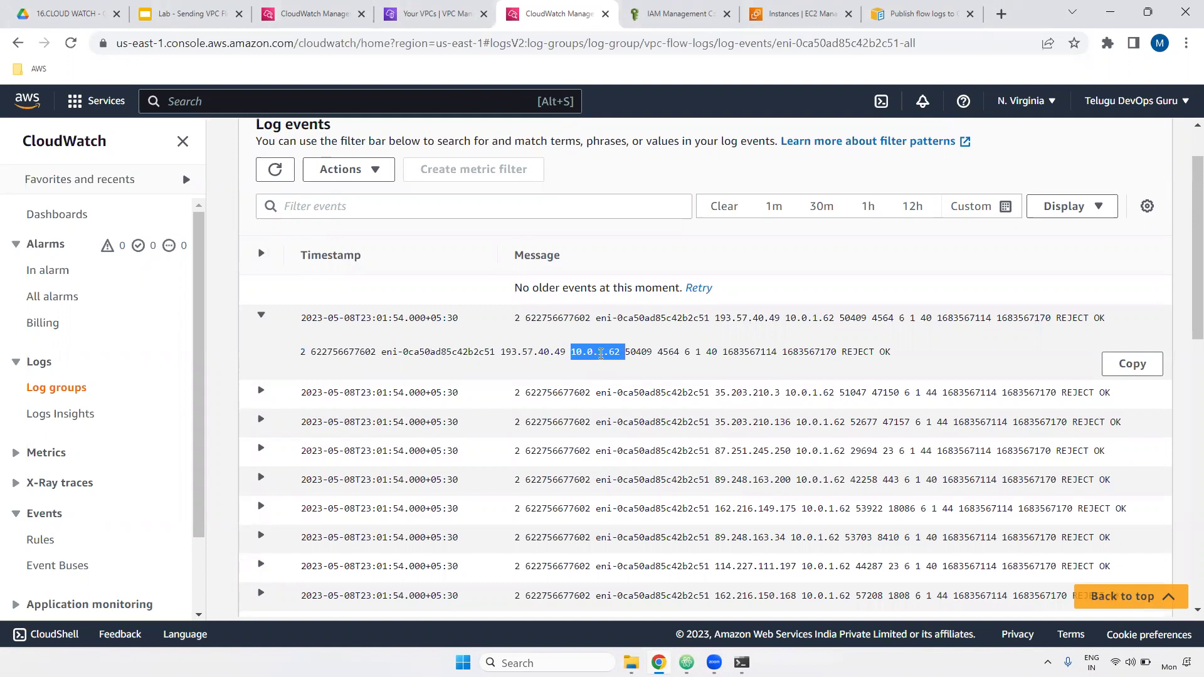
pyautogui.doubleClick(639, 353)
pyautogui.doubleClick(673, 352)
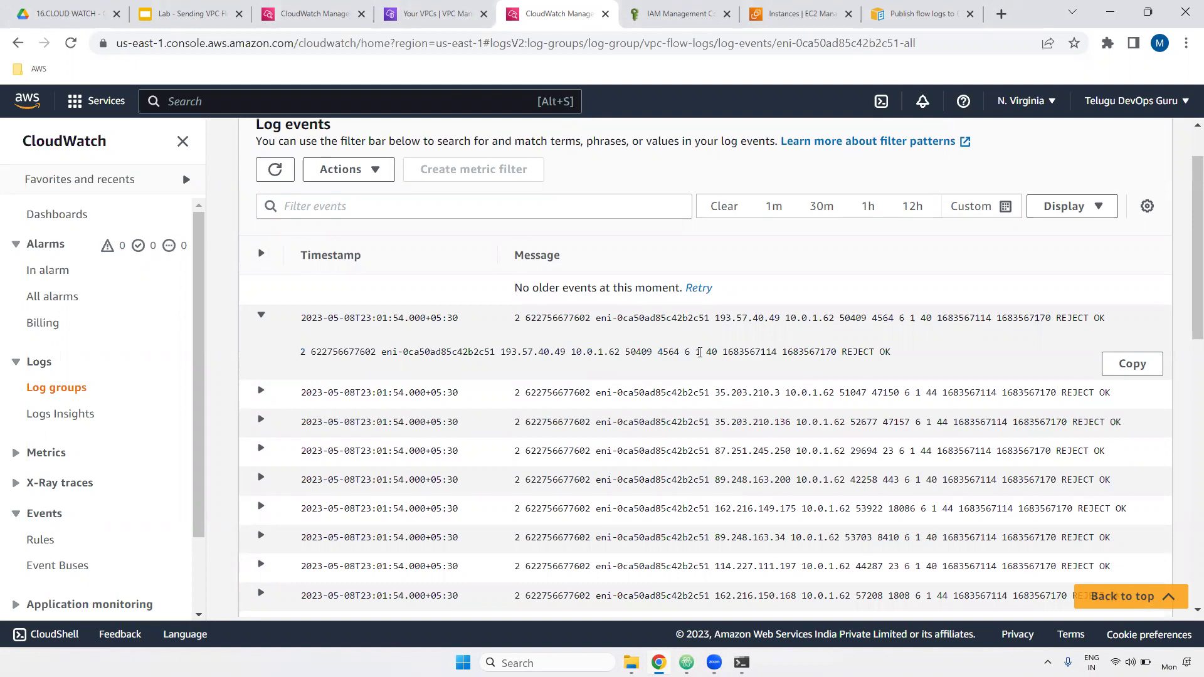
pyautogui.doubleClick(735, 355)
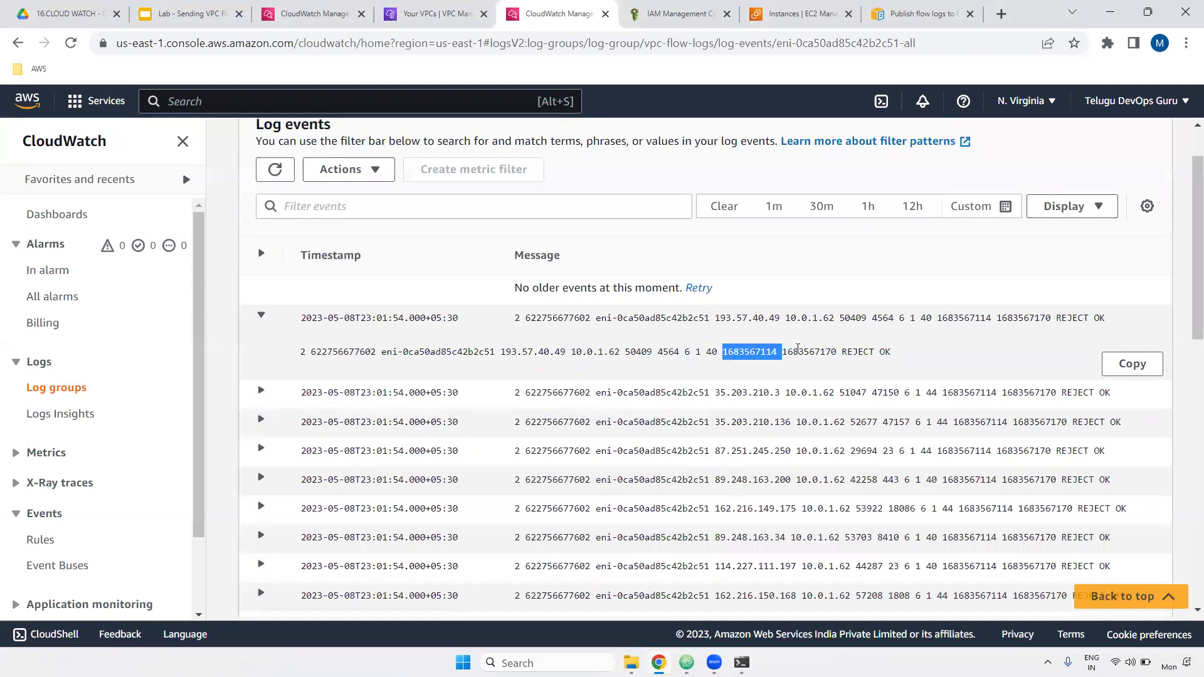
pyautogui.doubleClick(800, 350)
pyautogui.doubleClick(856, 352)
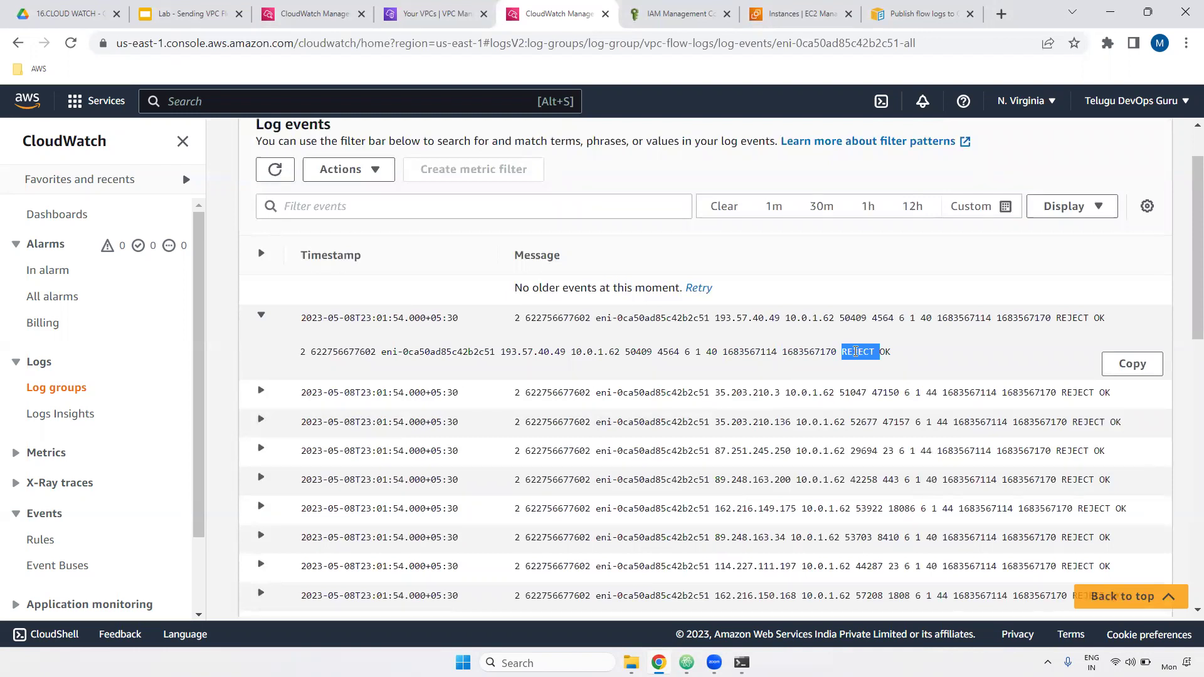
pyautogui.doubleClick(885, 352)
pyautogui.click(914, 355)
pyautogui.moveTo(482, 345); pyautogui.dragTo(314, 304)
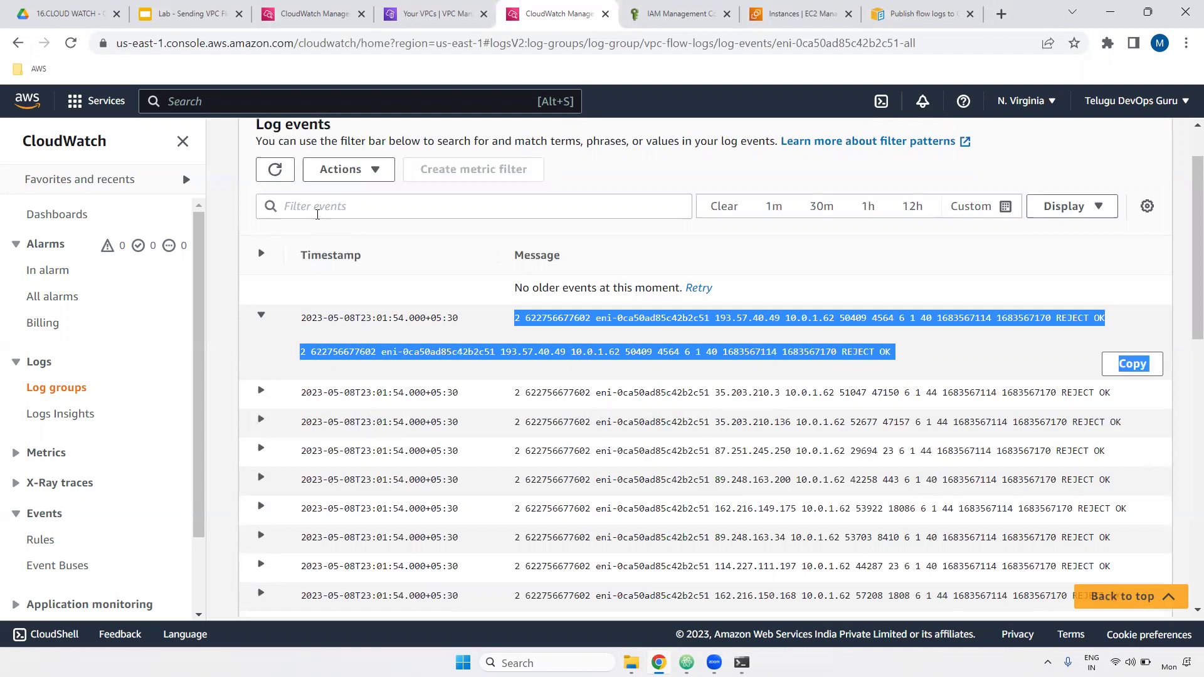
# - Filter the stream's log events by REJECT and look through the matching records
pyautogui.click(303, 207)
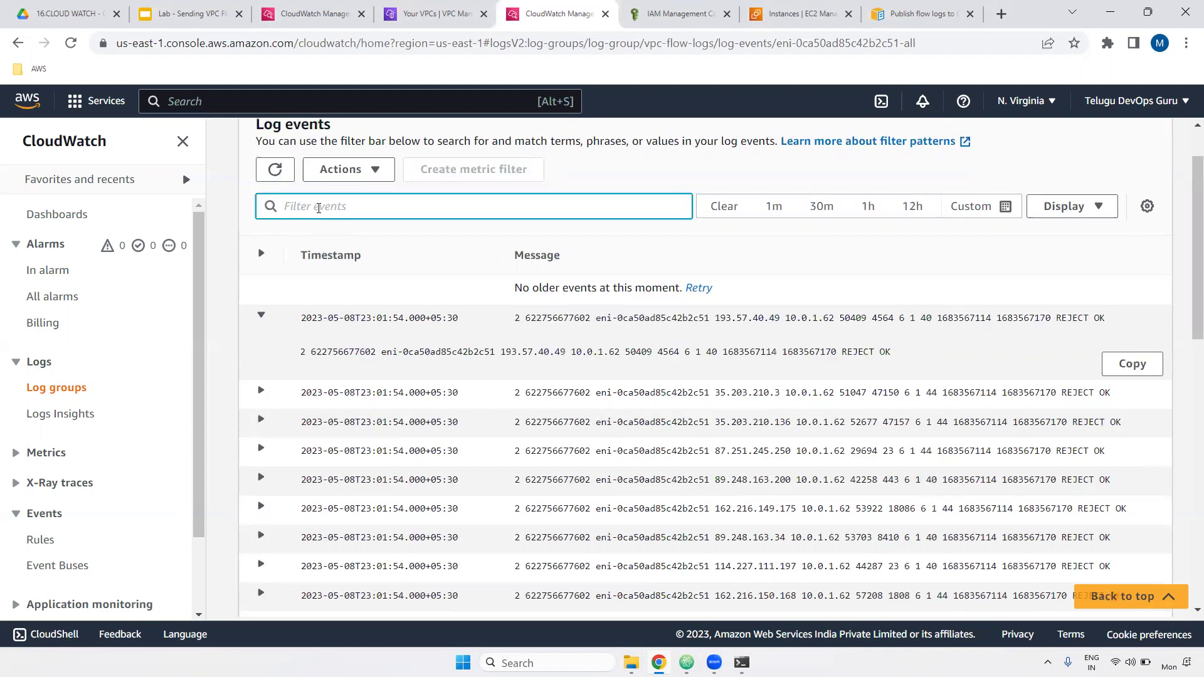
pyautogui.write('REJECT')
pyautogui.press('Return')
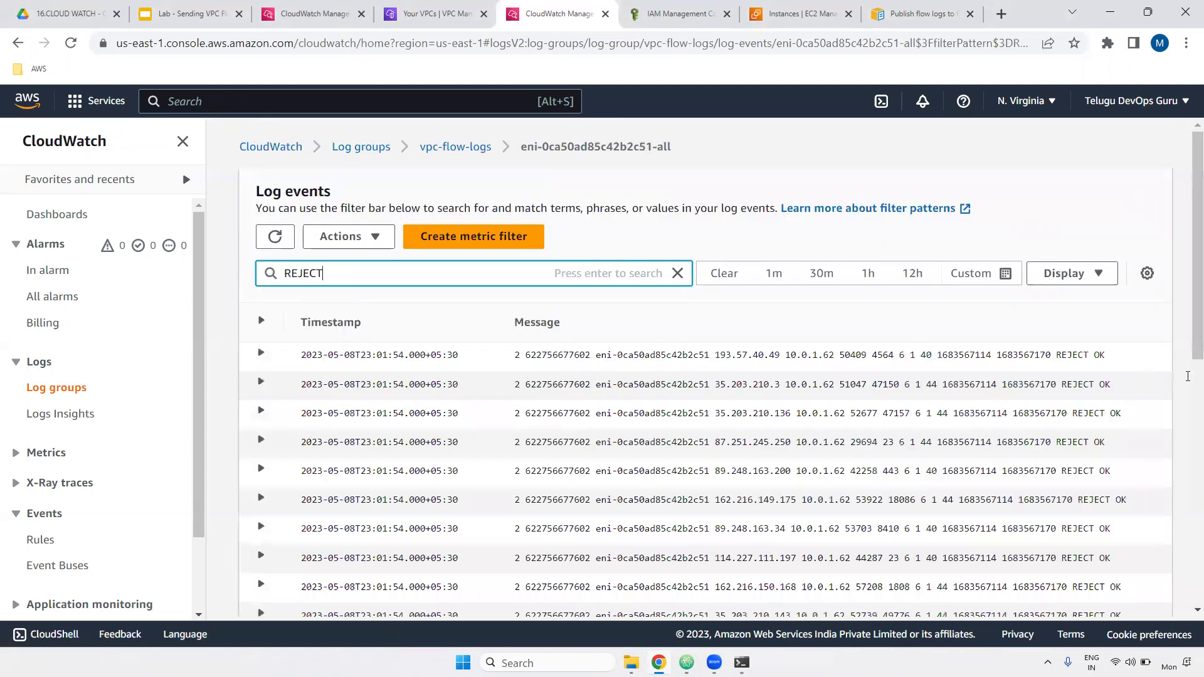
pyautogui.moveTo(1187, 290); pyautogui.dragTo(1186, 263)
pyautogui.click(707, 352)
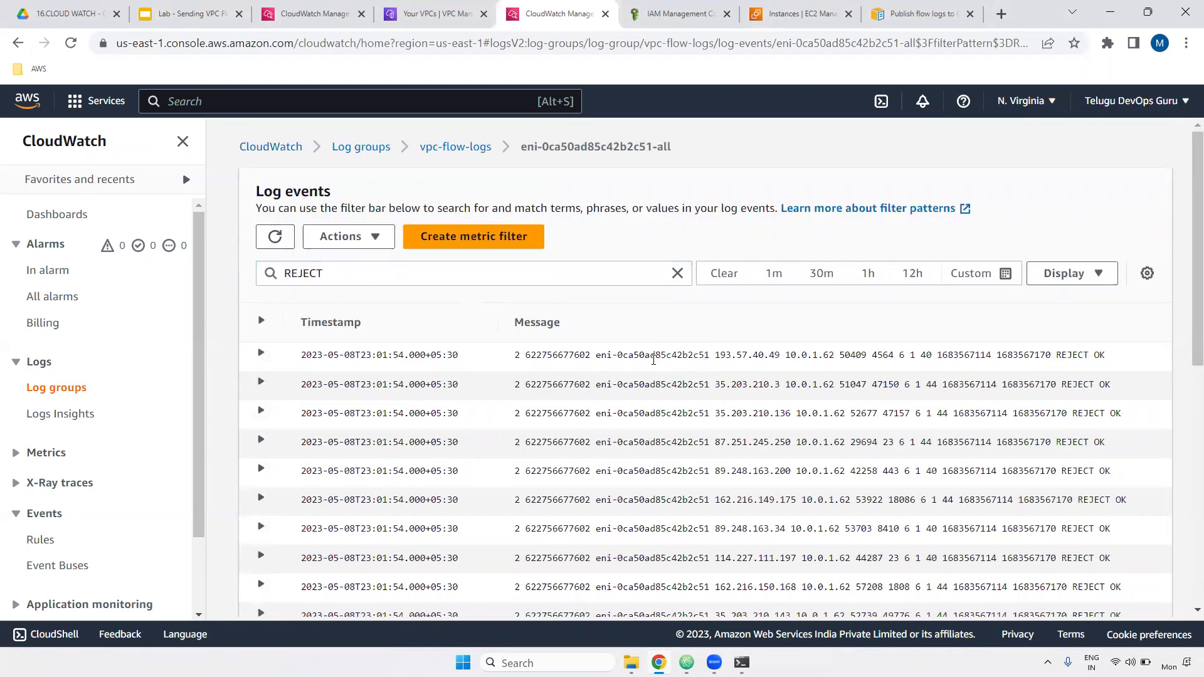
# - Add the first rejected event's source IP to the filter, making it REJECT 193.57.40.49, and examine the matching record
pyautogui.click(260, 354)
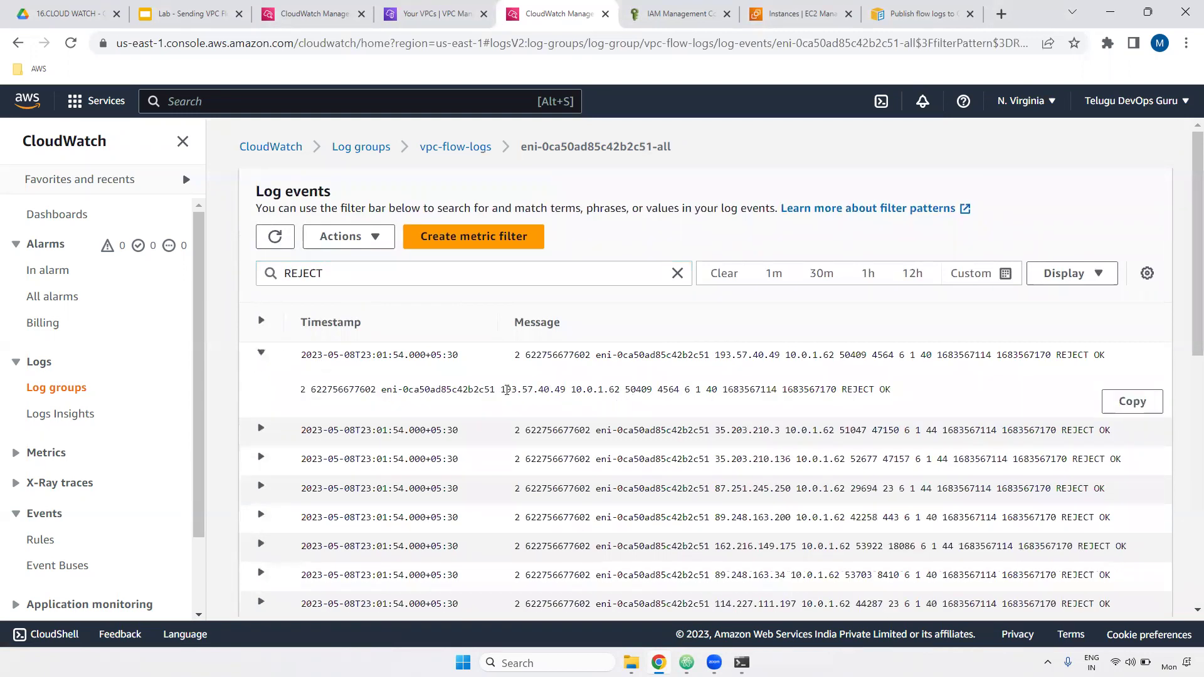
pyautogui.moveTo(500, 389); pyautogui.dragTo(567, 390)
pyautogui.doubleClick(327, 271)
pyautogui.click(352, 273)
pyautogui.hotkey('ctrl', 'v')
pyautogui.press('Return')
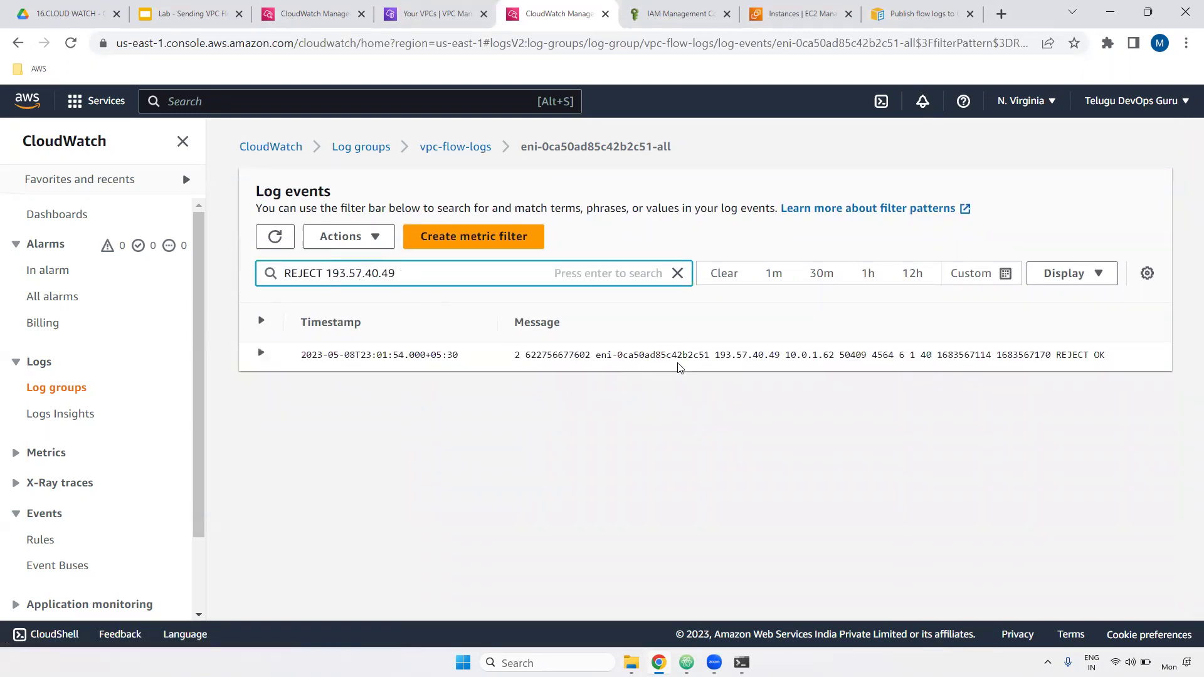
pyautogui.moveTo(1067, 356); pyautogui.dragTo(688, 363)
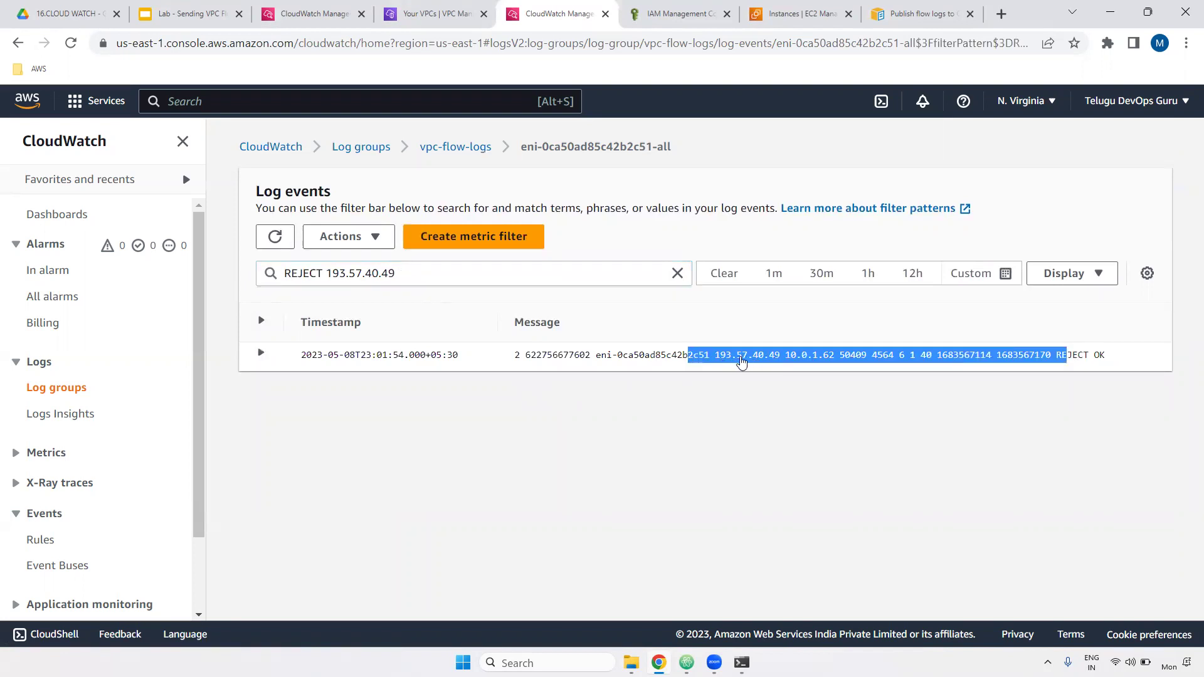
pyautogui.doubleClick(344, 273)
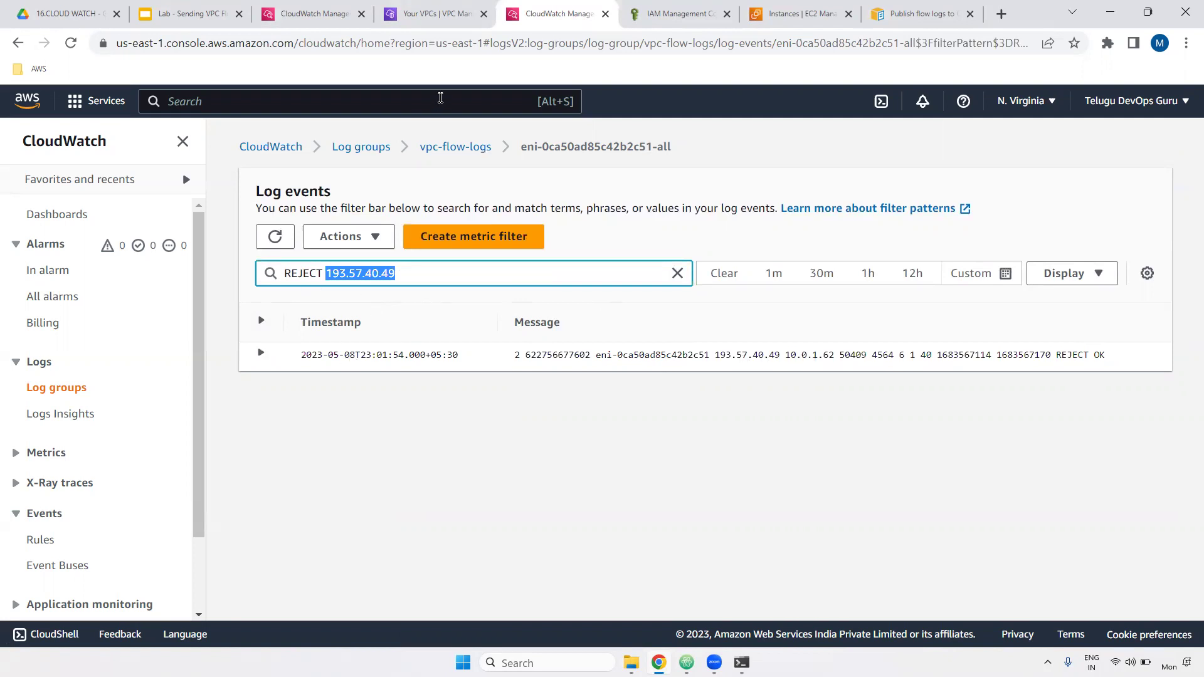
pyautogui.click(751, 158)
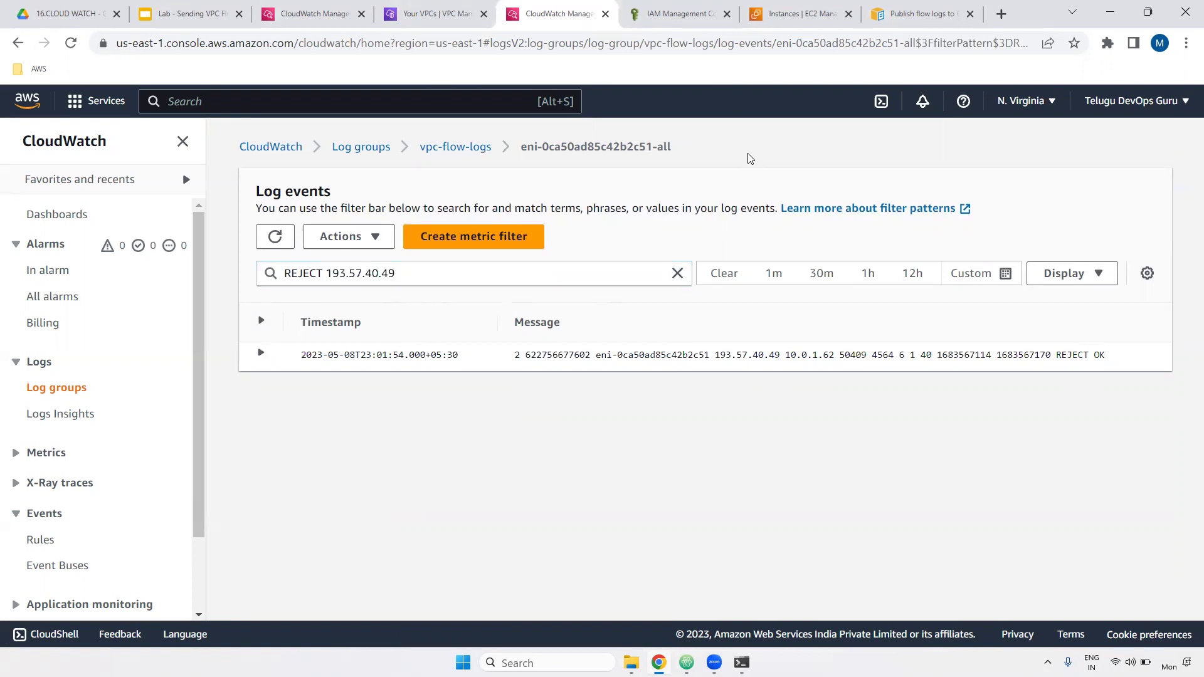